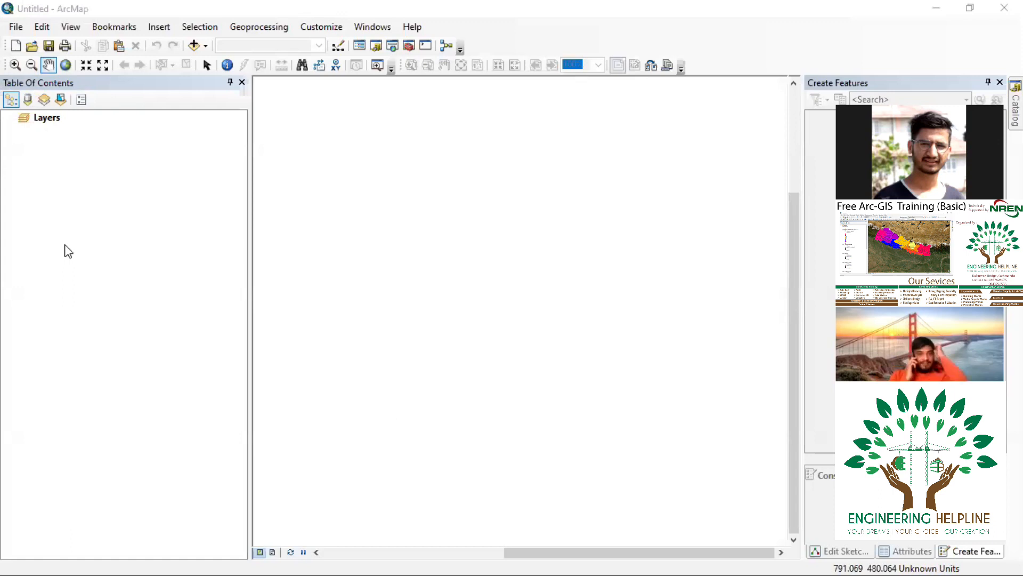
click(19, 25)
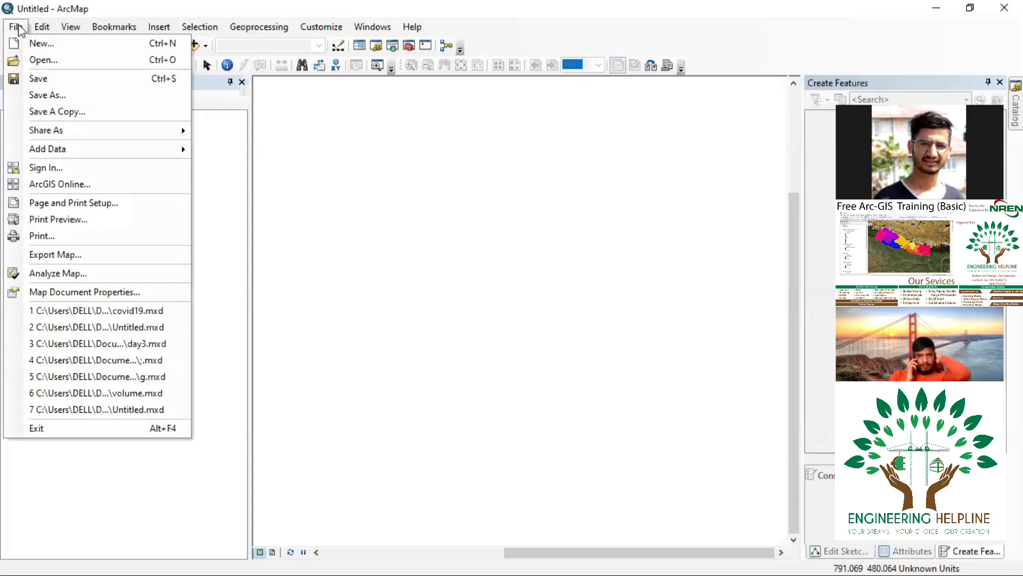
mouse_move(40, 32)
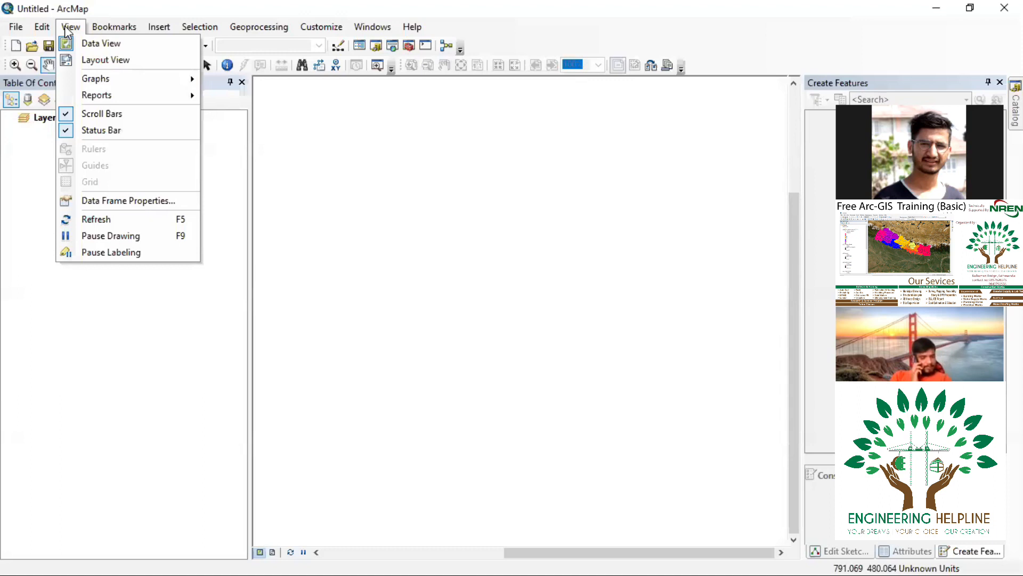
mouse_move(129, 33)
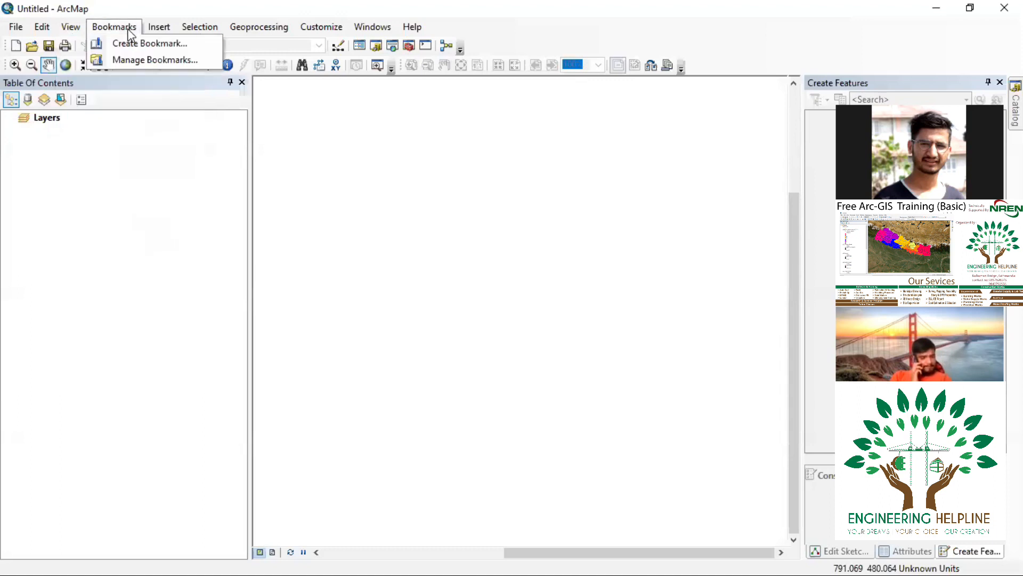
click(383, 265)
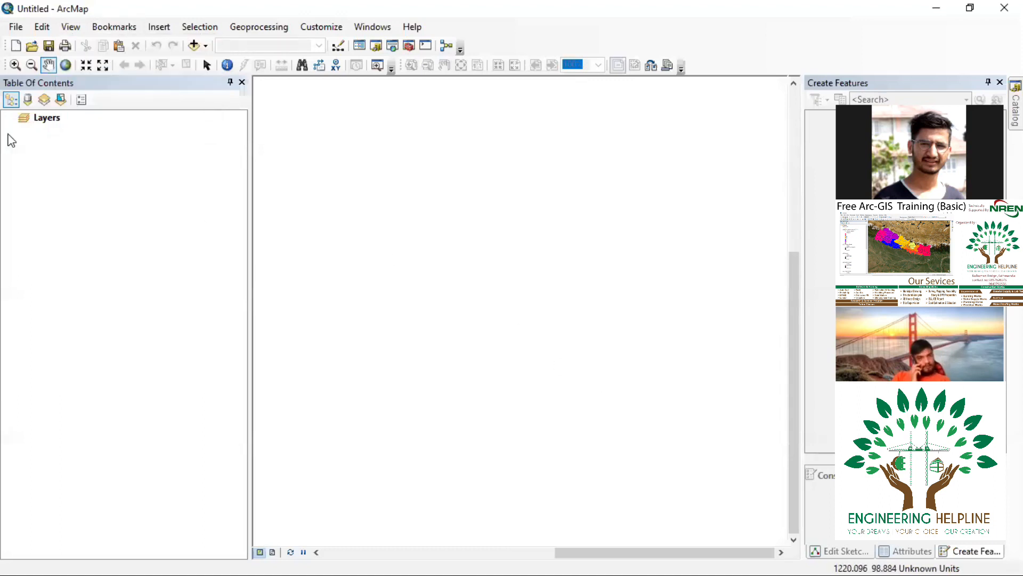
click(285, 214)
click(264, 154)
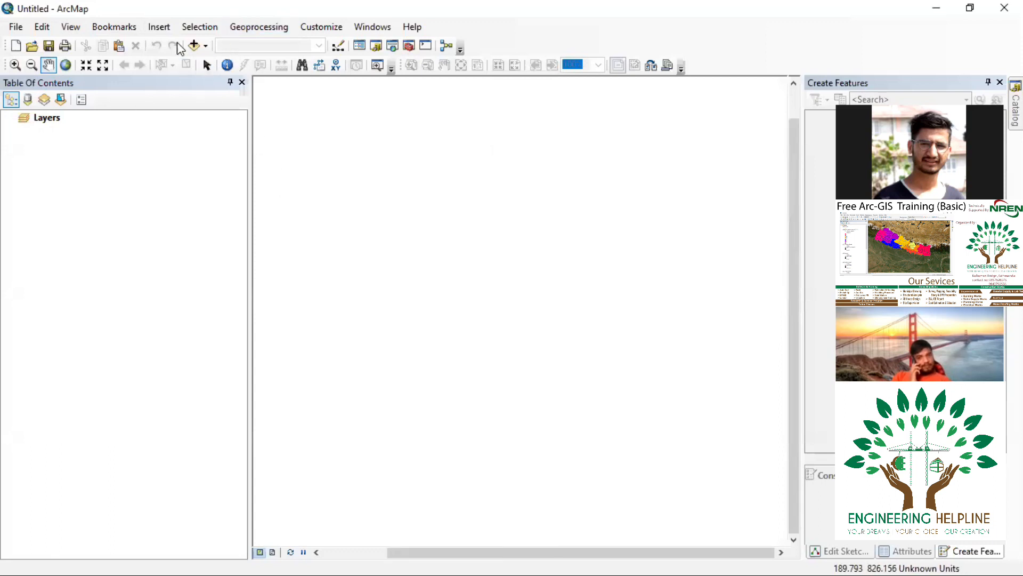
- Start adding data and create a folder connection to the "free" folder on the Desktop
click(205, 45)
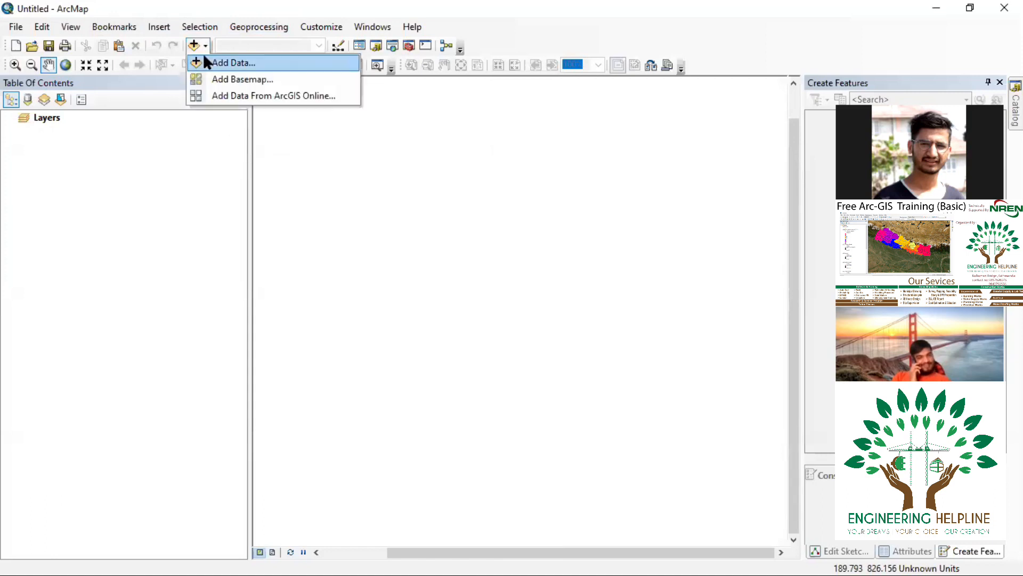
click(210, 62)
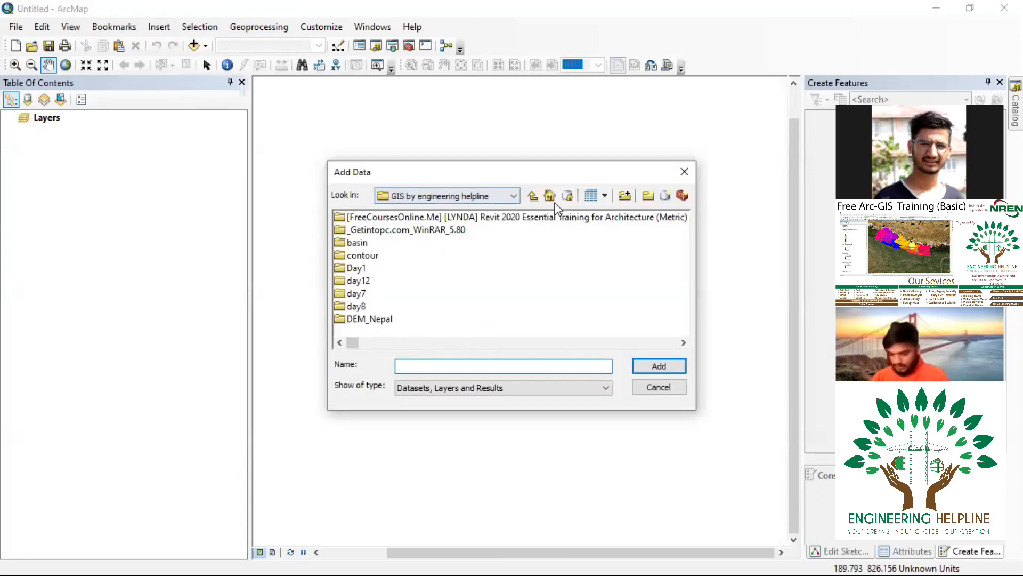
click(533, 196)
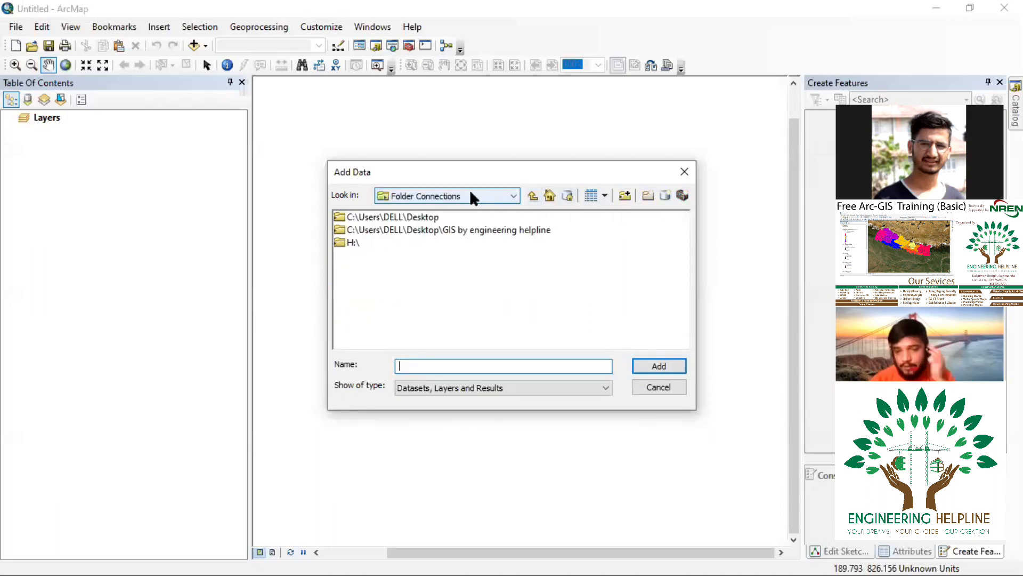
click(626, 199)
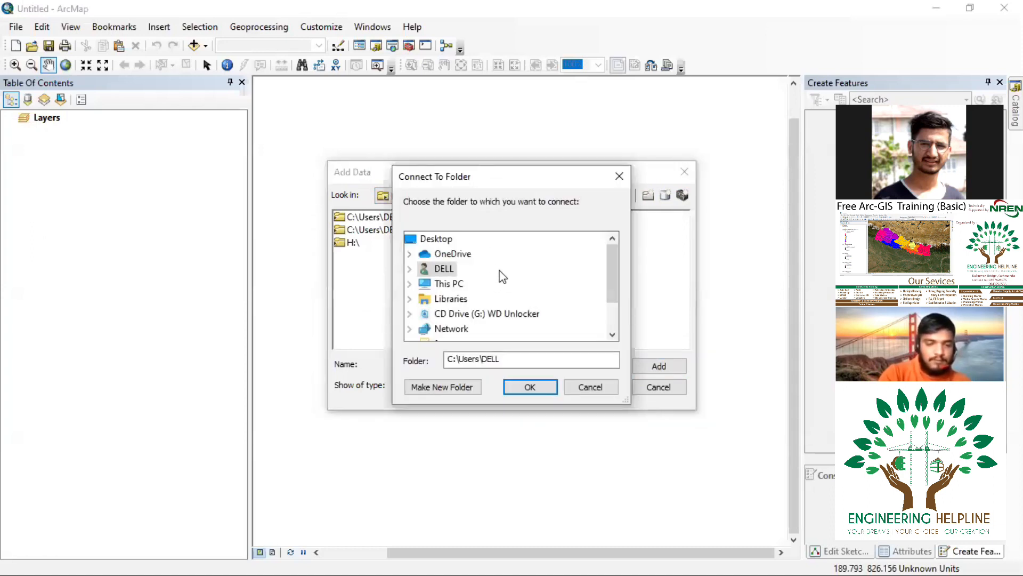
scroll(486, 290, down, 1)
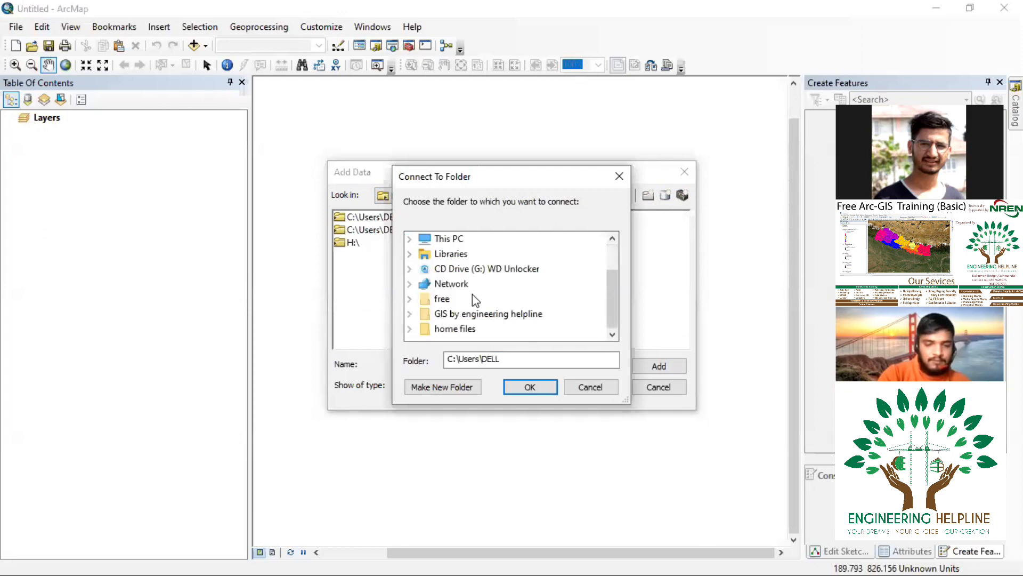
scroll(469, 288, up, 1)
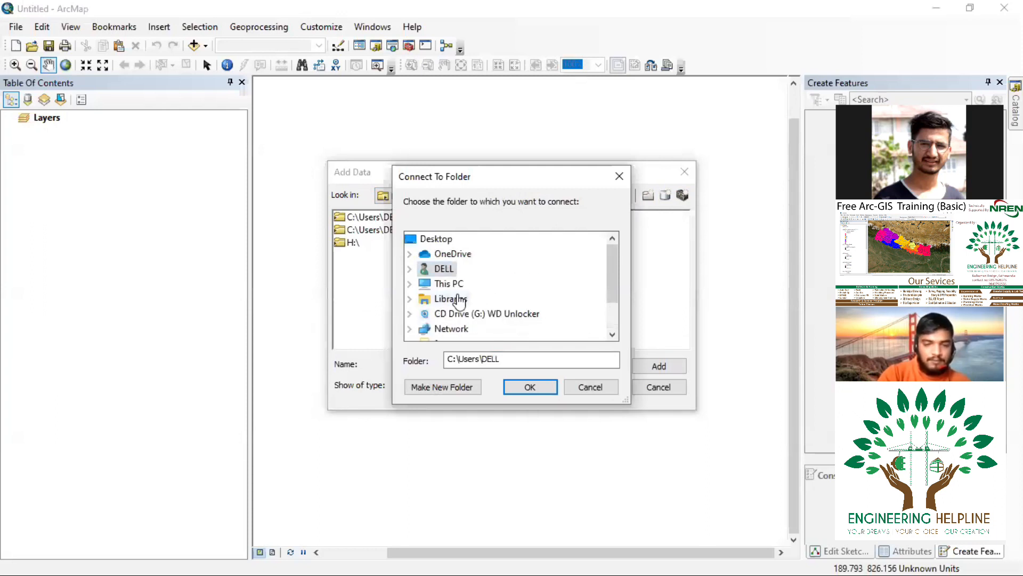
click(459, 284)
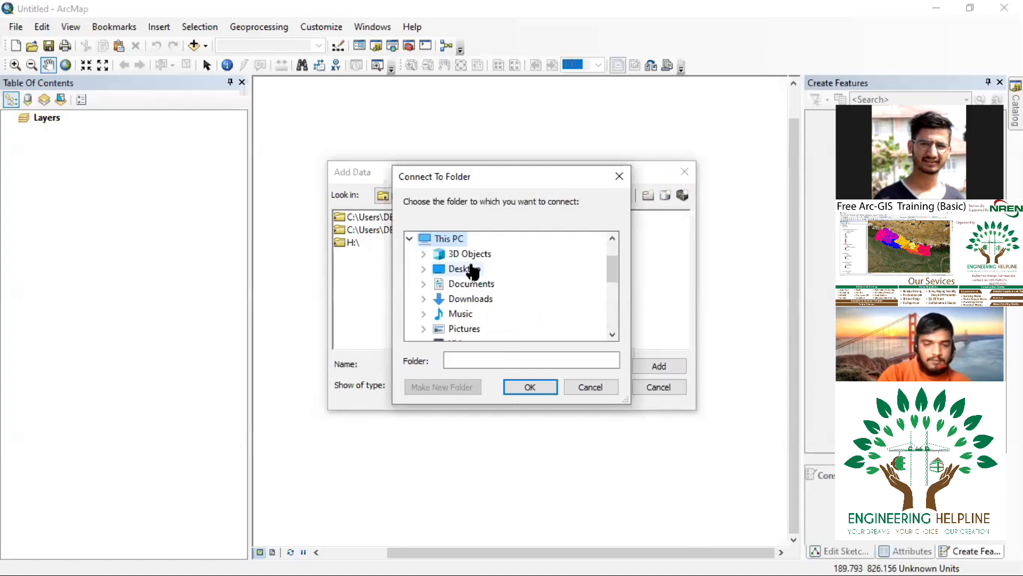
click(467, 270)
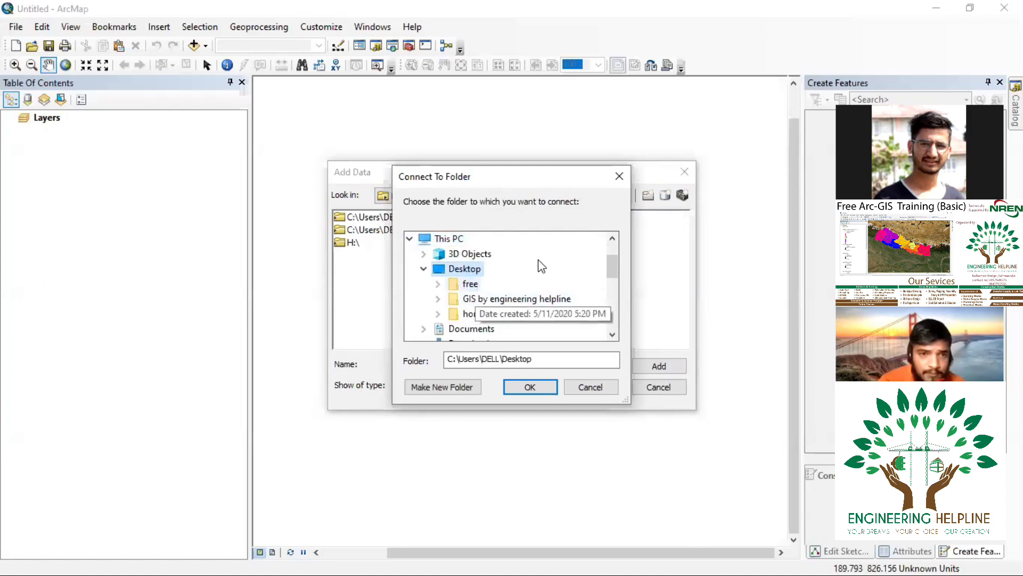
click(471, 283)
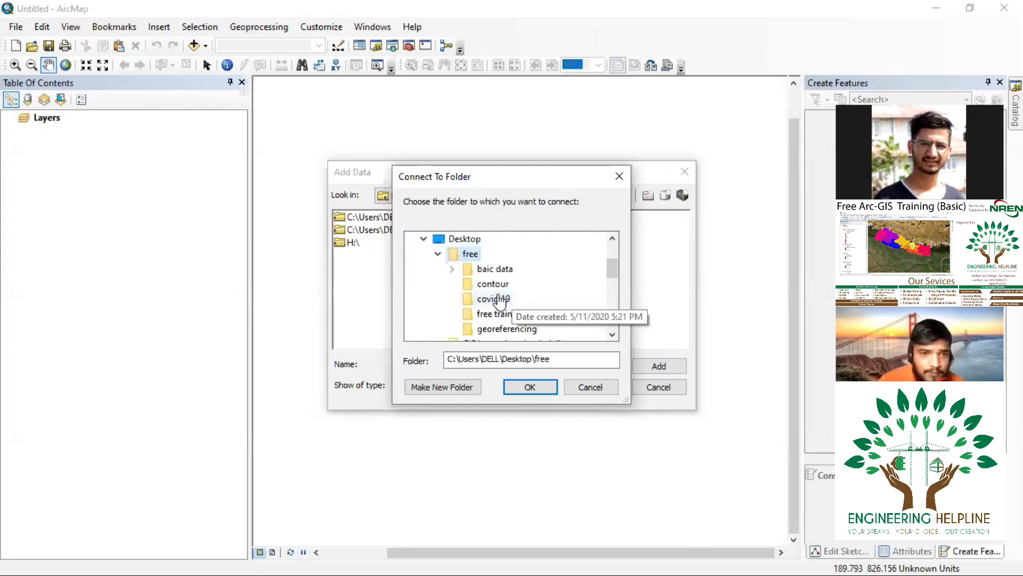
click(496, 300)
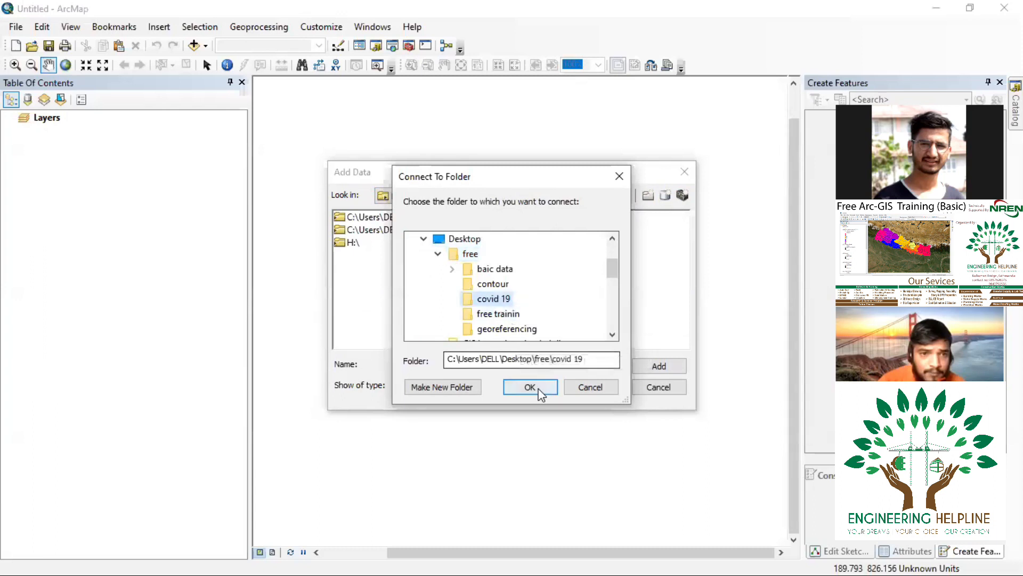
click(469, 254)
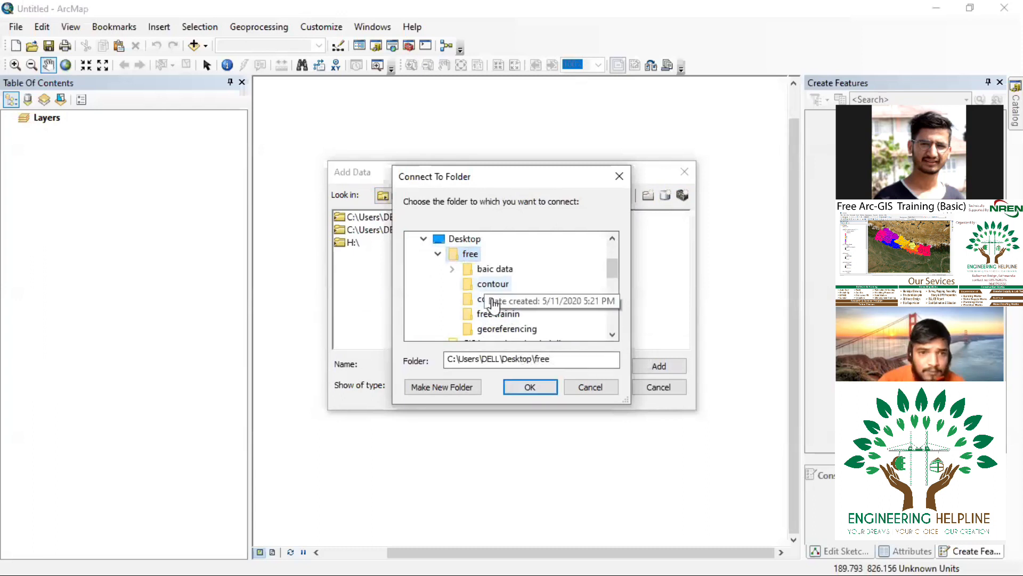
click(533, 387)
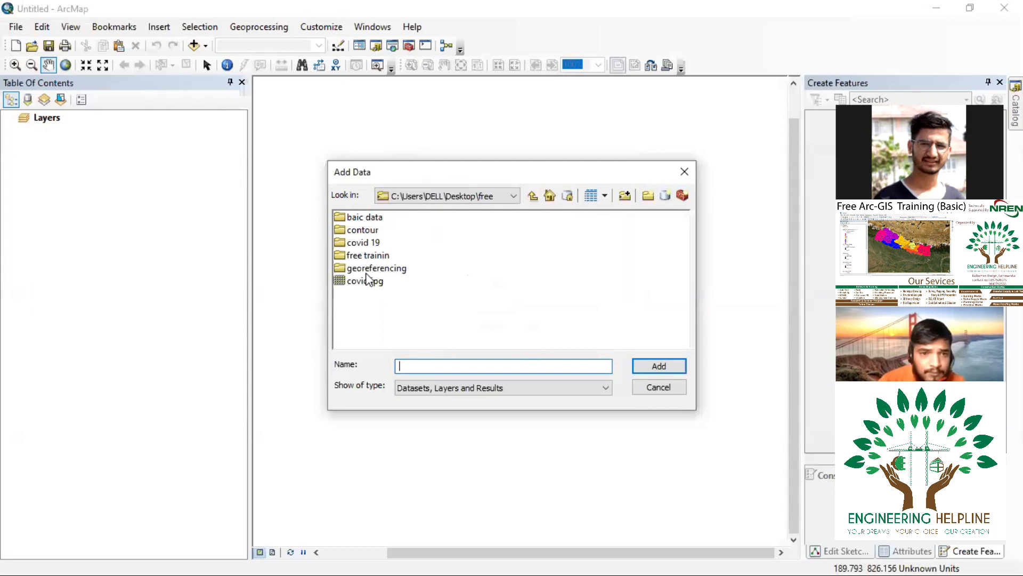
- Add state_wise.shp from the "covid 19" subfolder of the connected "free" folder to the map
click(512, 196)
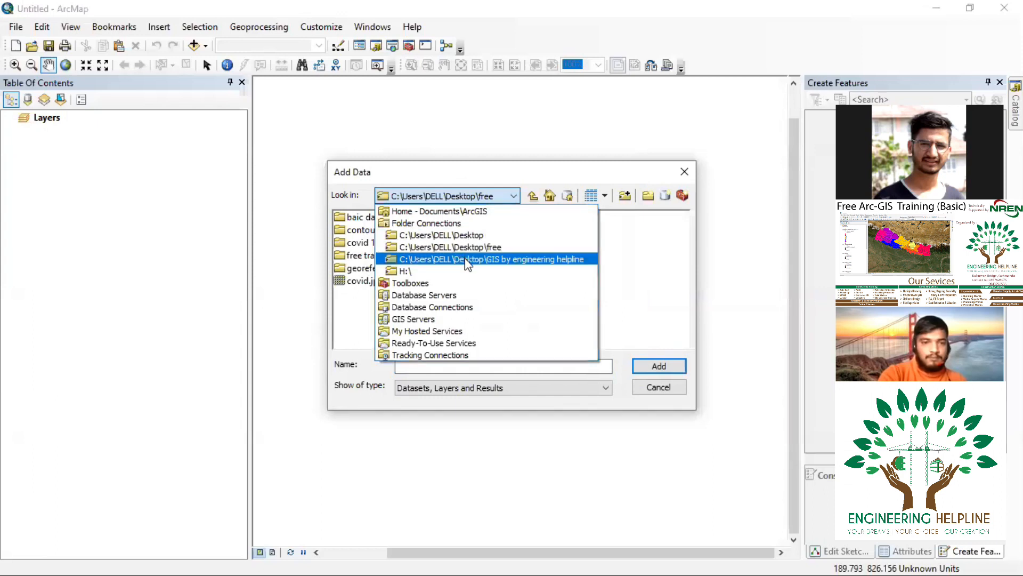
click(472, 246)
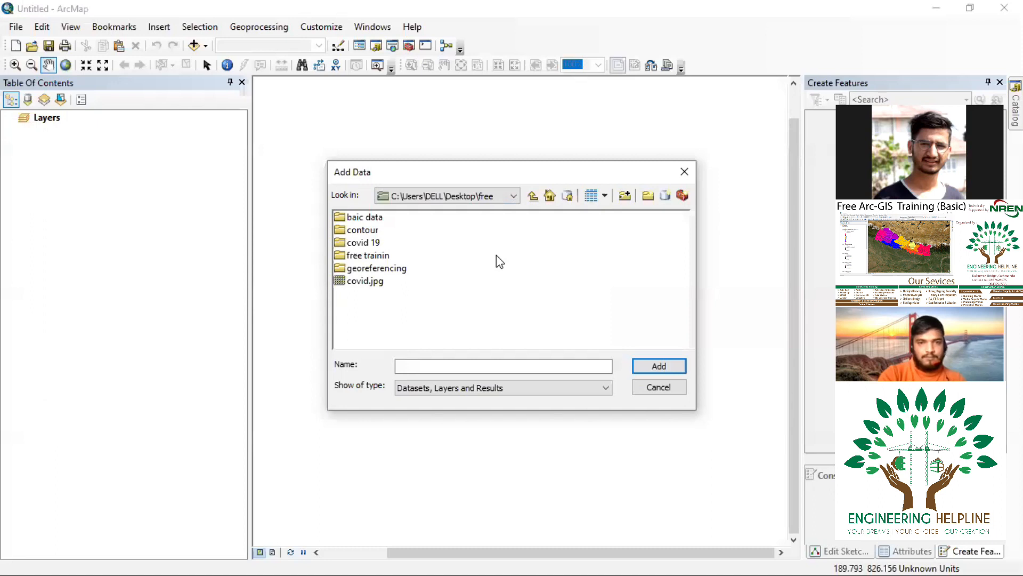
double_click(369, 243)
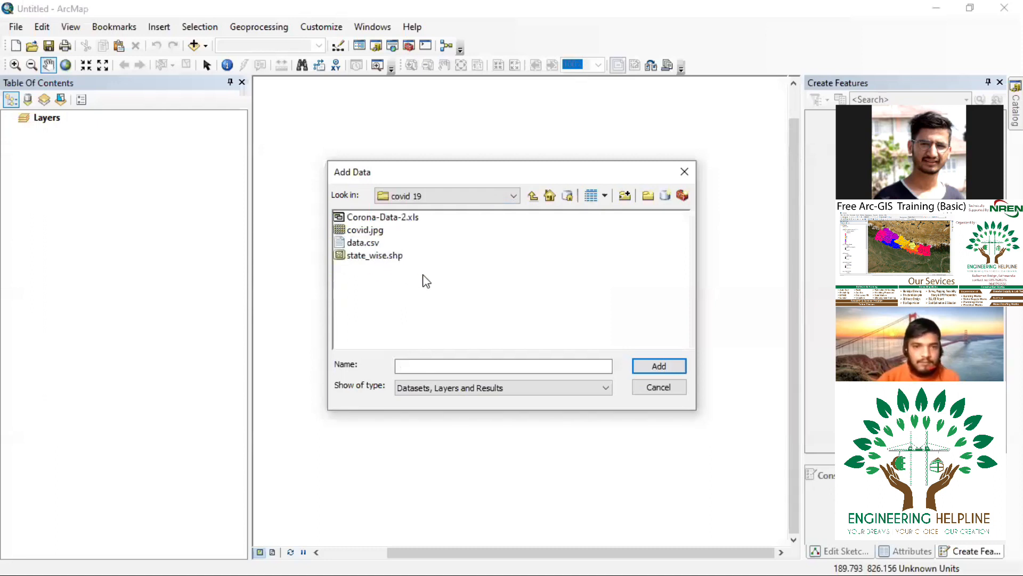
click(377, 257)
click(659, 366)
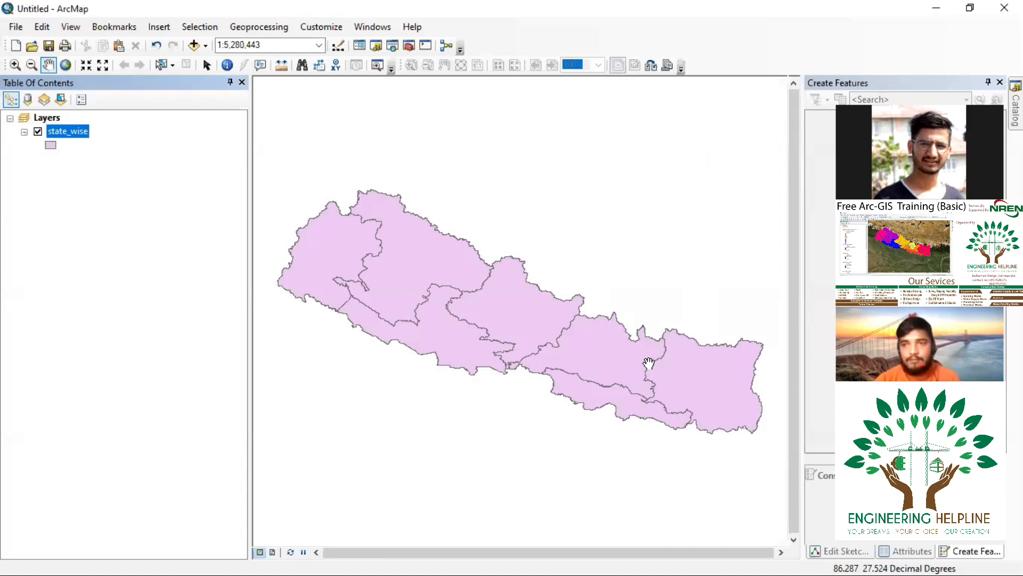
- Open the attribute table of the state_wise layer
drag(648, 363, 637, 323)
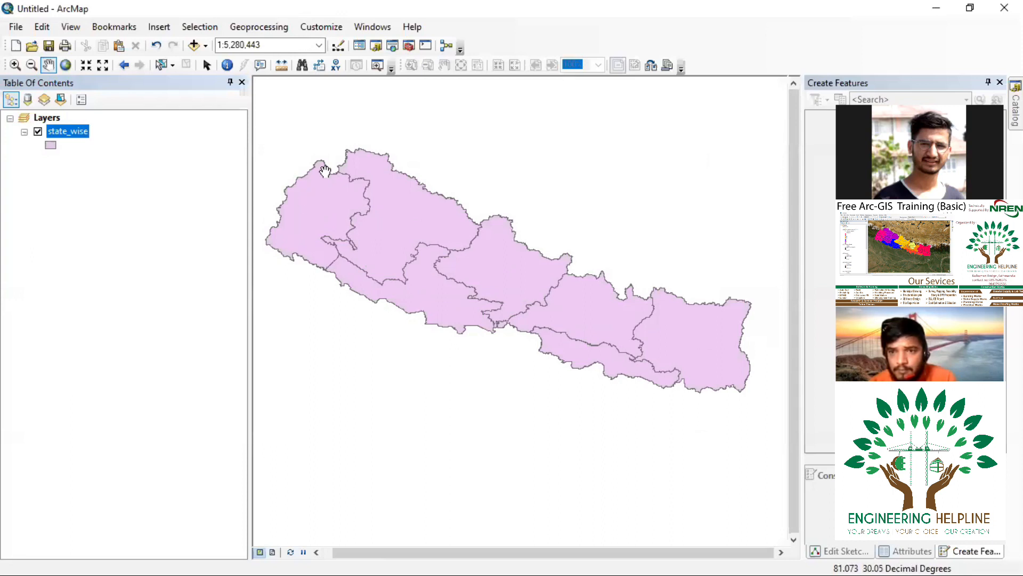
right_click(80, 136)
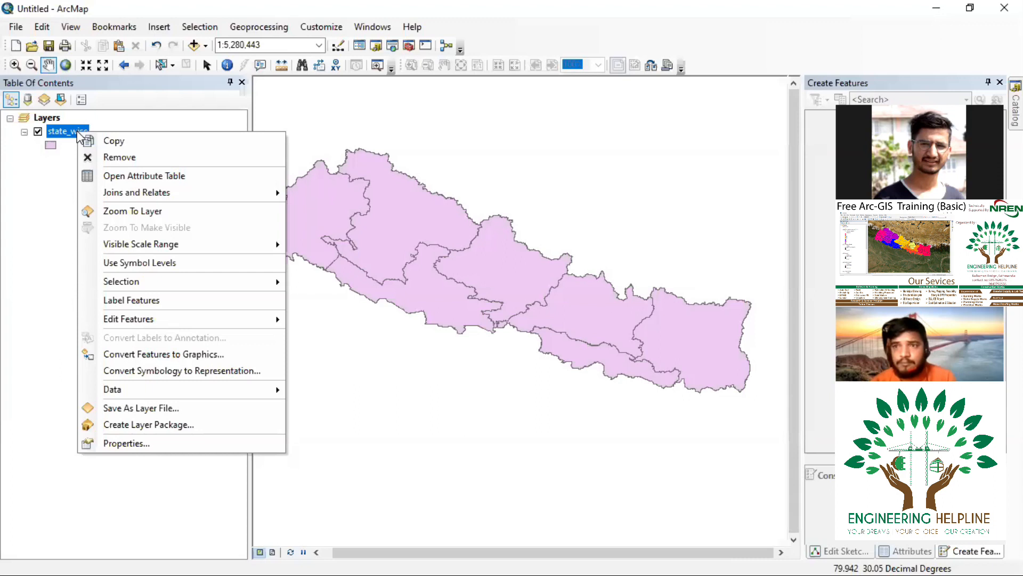
click(143, 170)
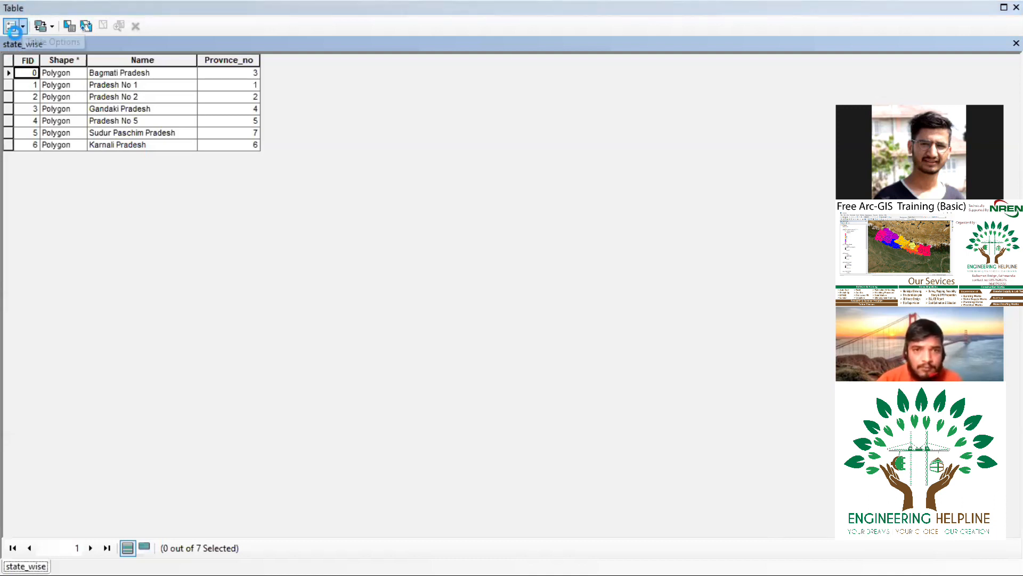
- Add a field named COVID19 of type Double to the state_wise attribute table
click(15, 33)
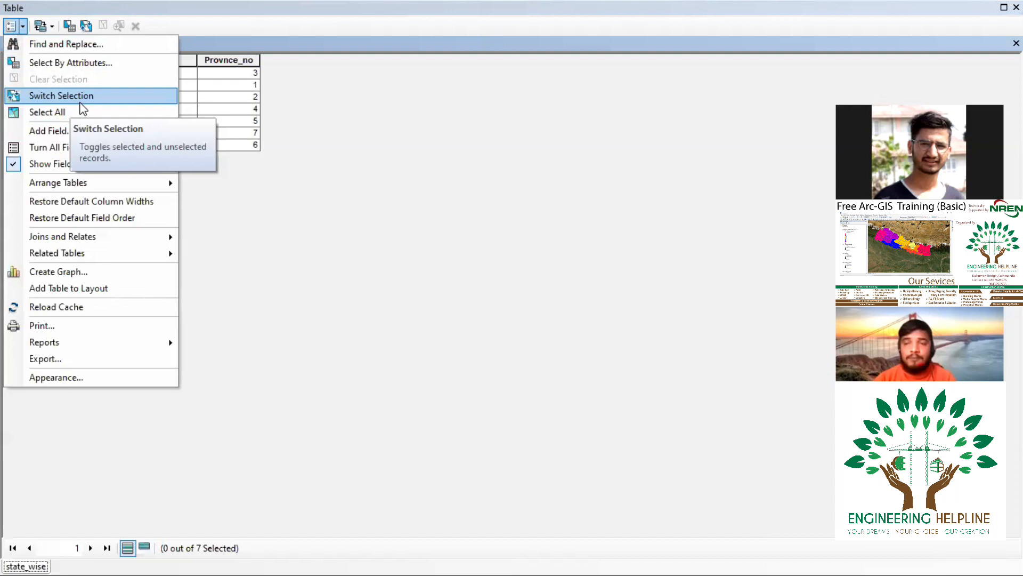
click(68, 135)
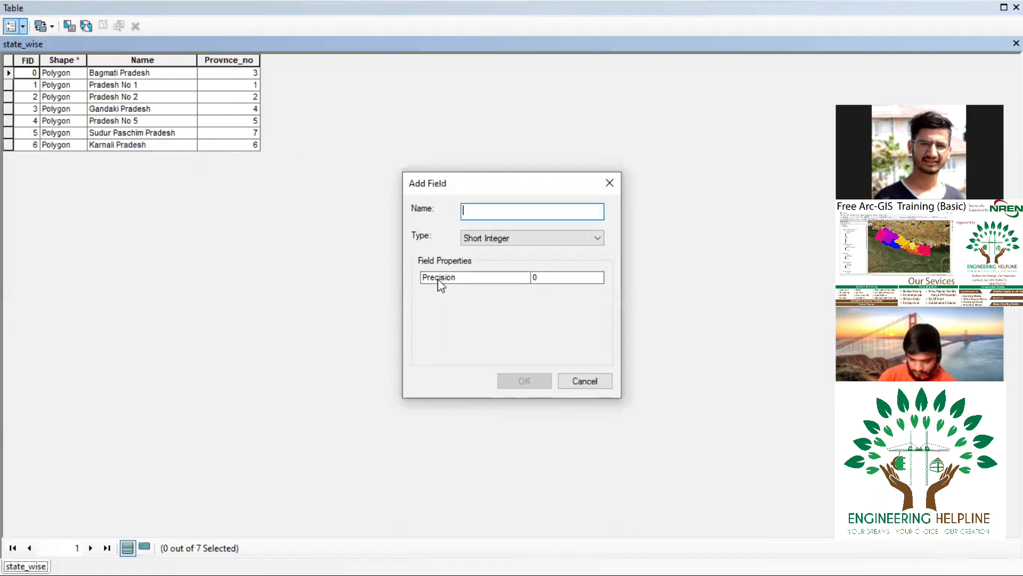
text(CO)
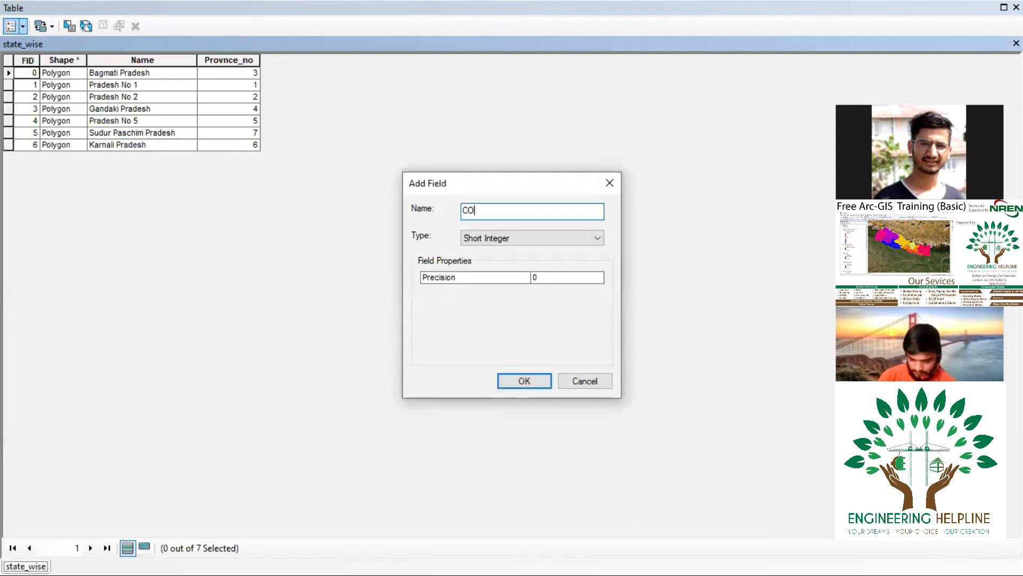
text(VID19)
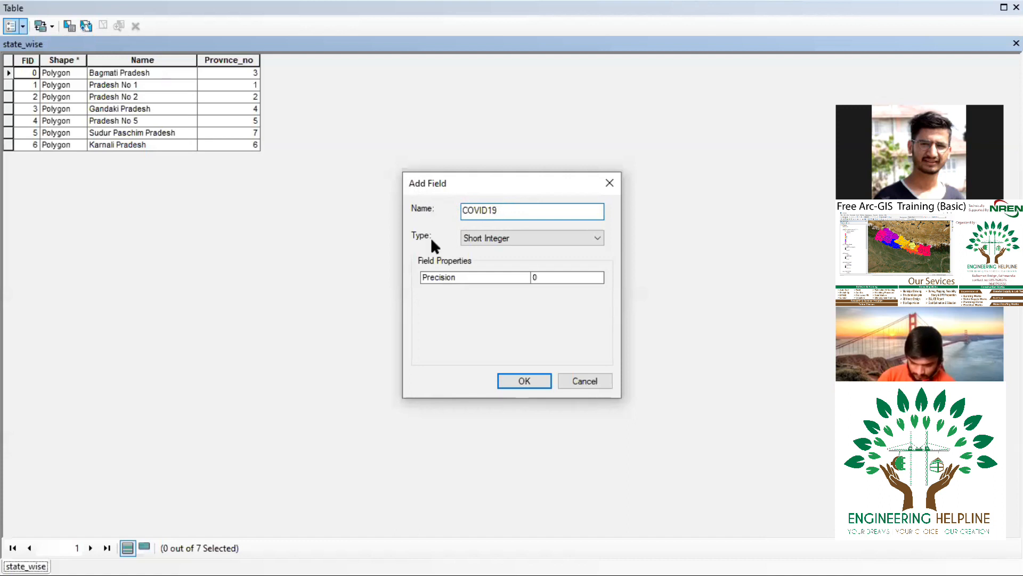
click(500, 241)
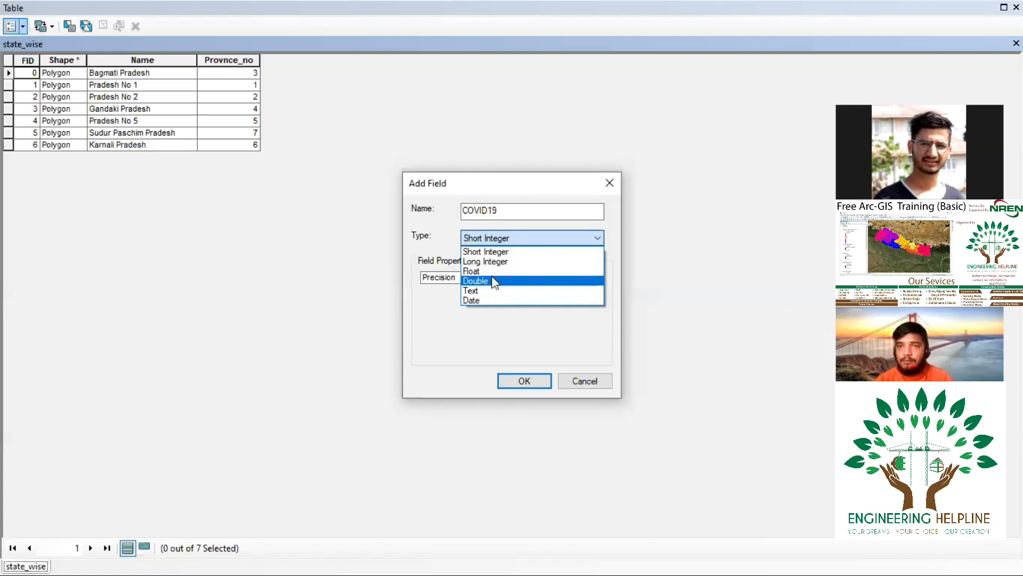
click(495, 282)
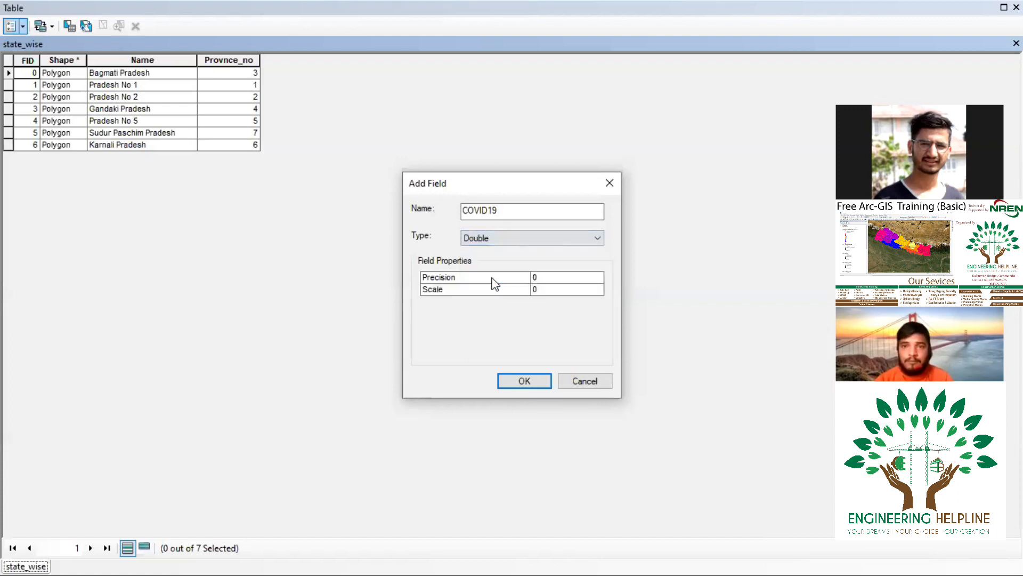
click(533, 382)
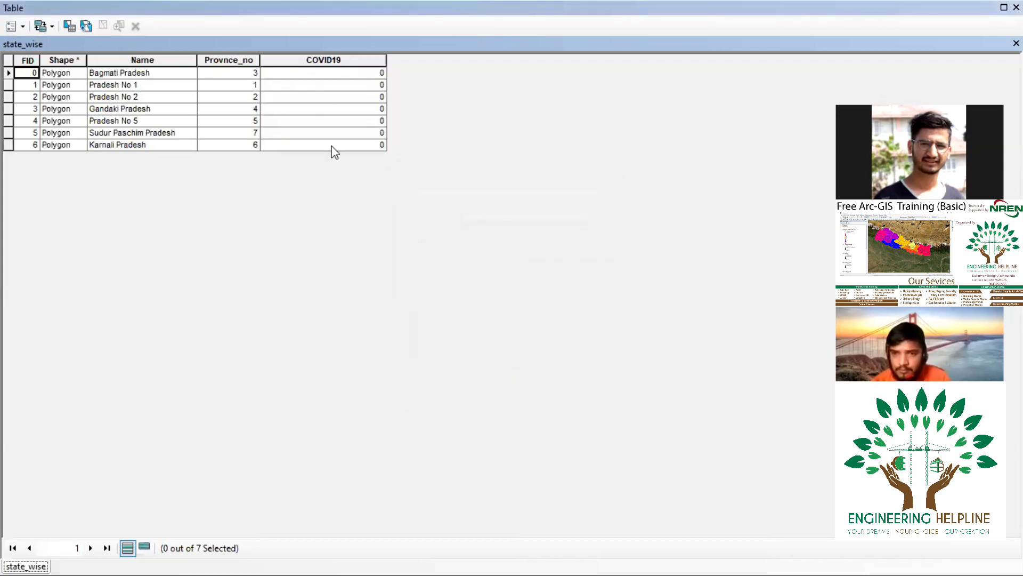
- Examine the COVID19 cells of the province records in the attribute table
click(331, 73)
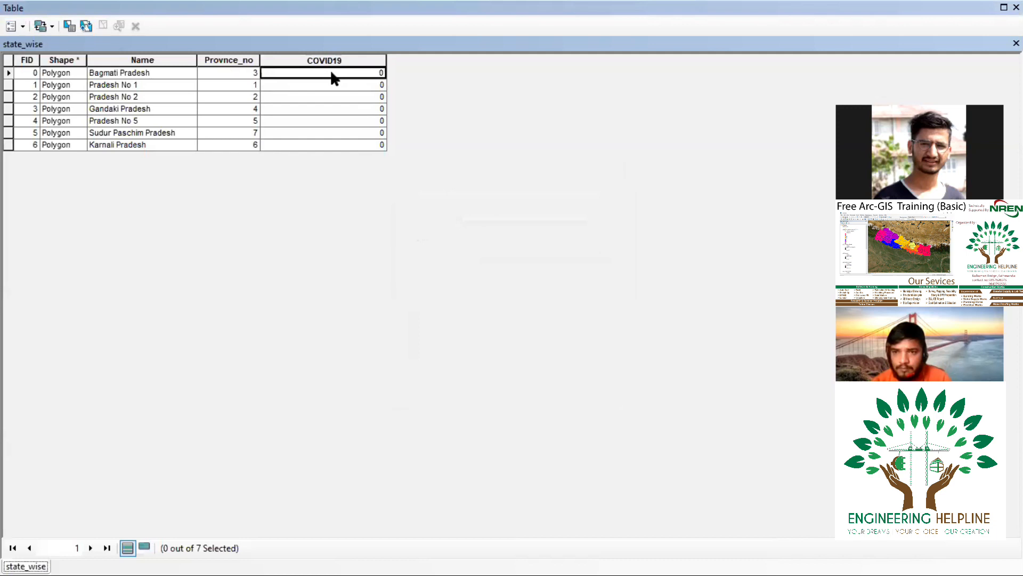
click(350, 88)
click(354, 98)
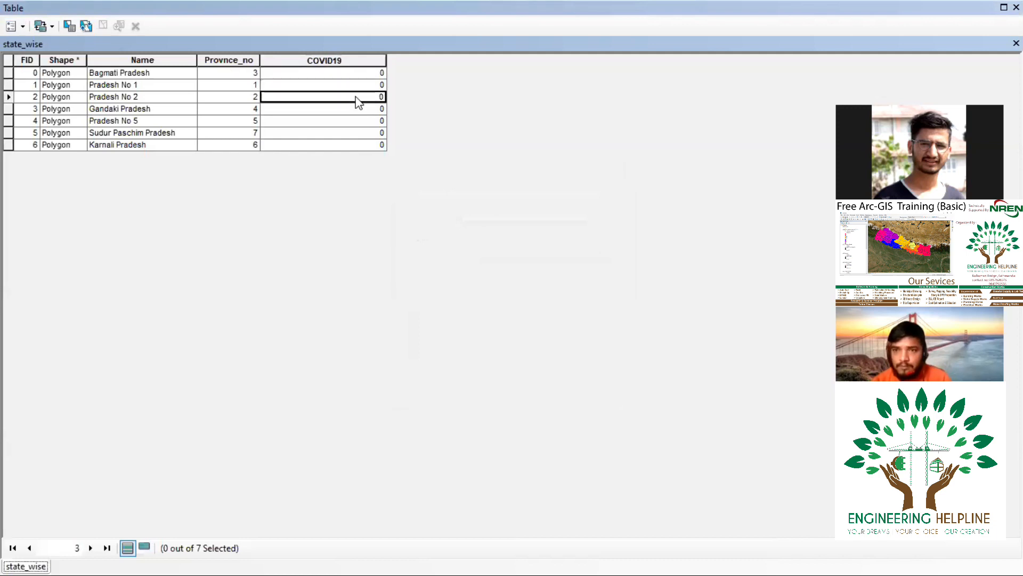
click(356, 109)
click(356, 122)
click(355, 133)
click(345, 147)
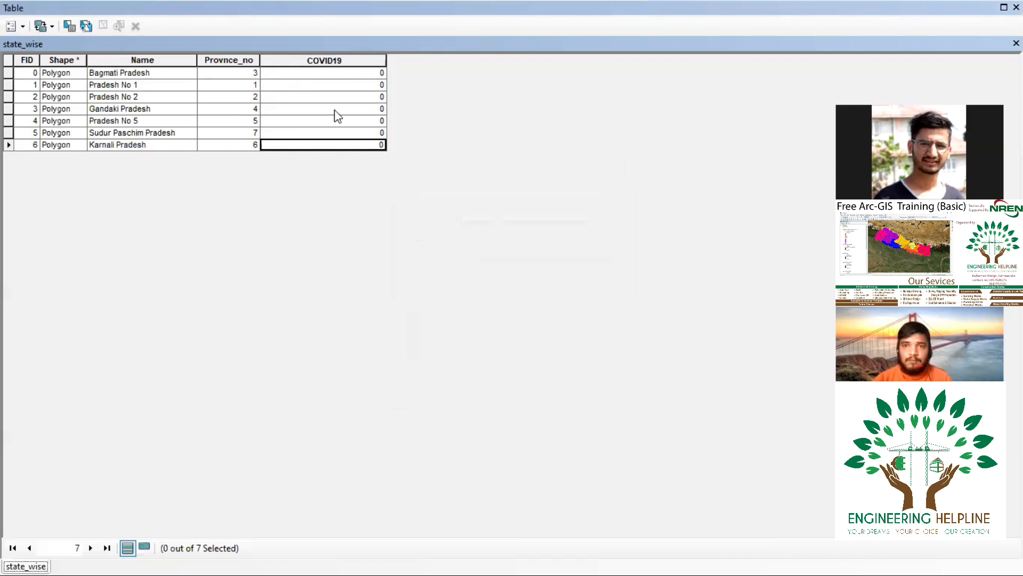
click(327, 58)
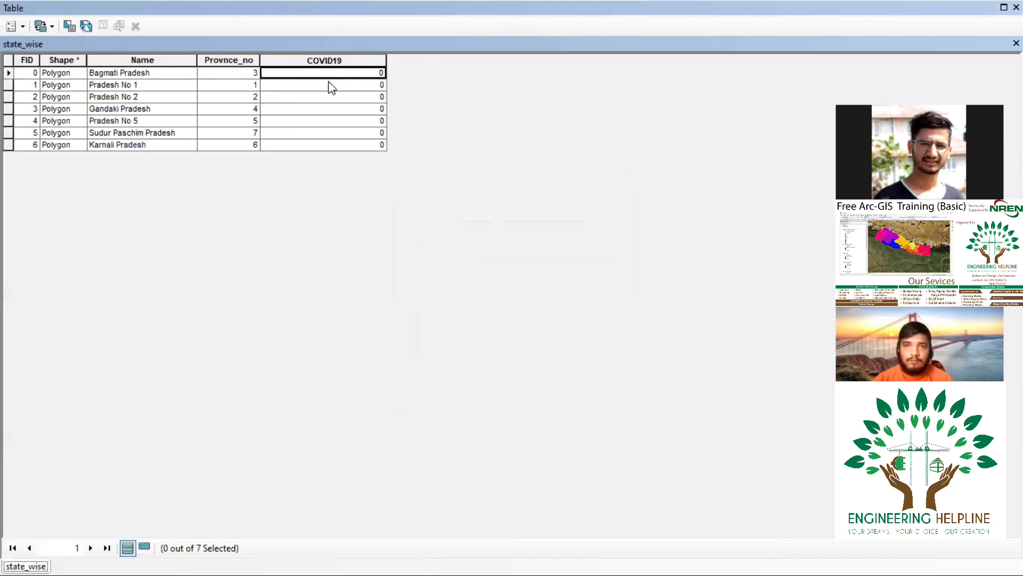
- Check the COVID19 cells down to the Pradesh No 5 record and close the attribute table
key(Down)
key(Down)
key(Down)
key(Down)
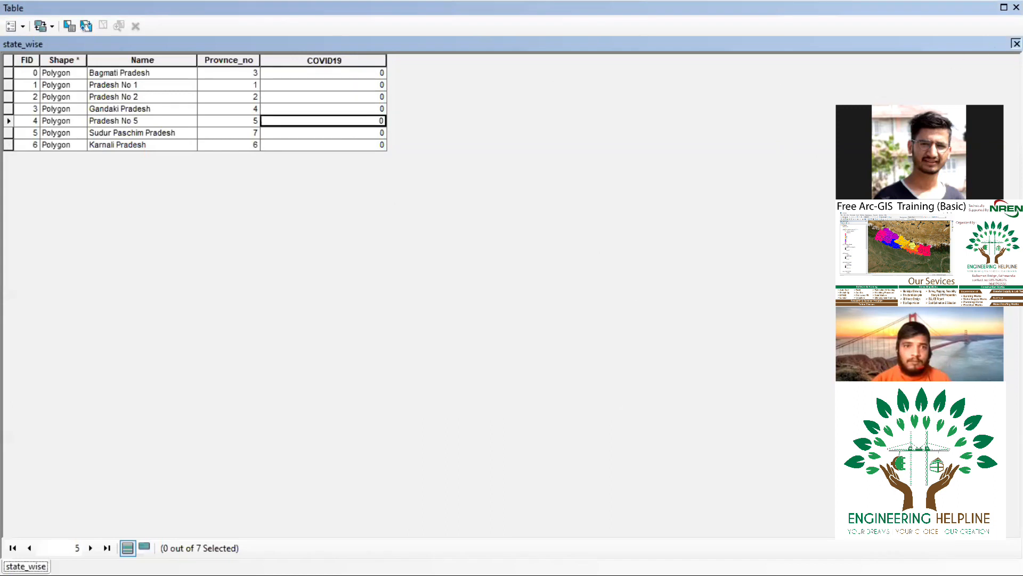
click(1016, 43)
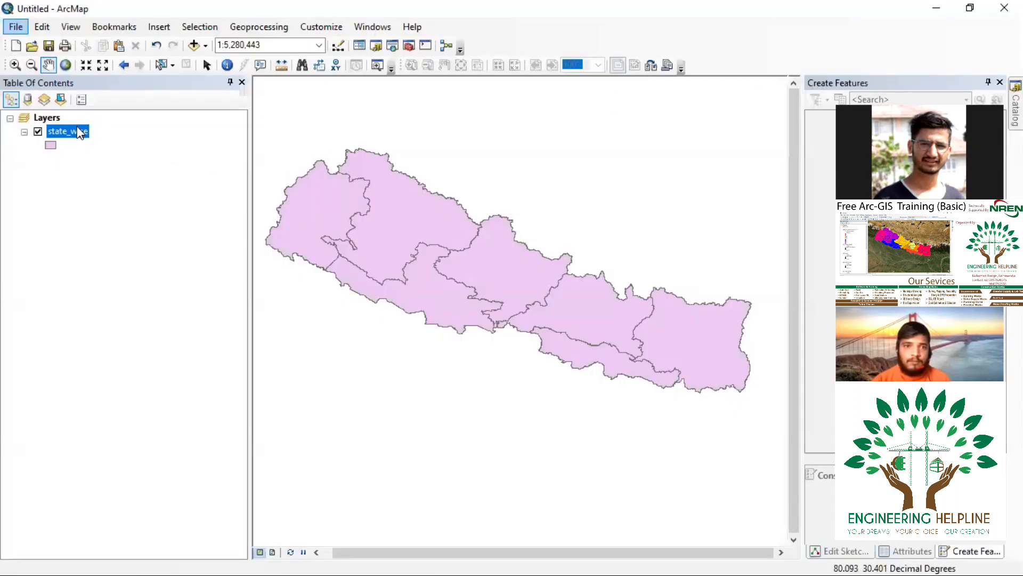
- Start an edit session on the state_wise layer and dock the Editor toolbar beside the existing toolbars
click(56, 119)
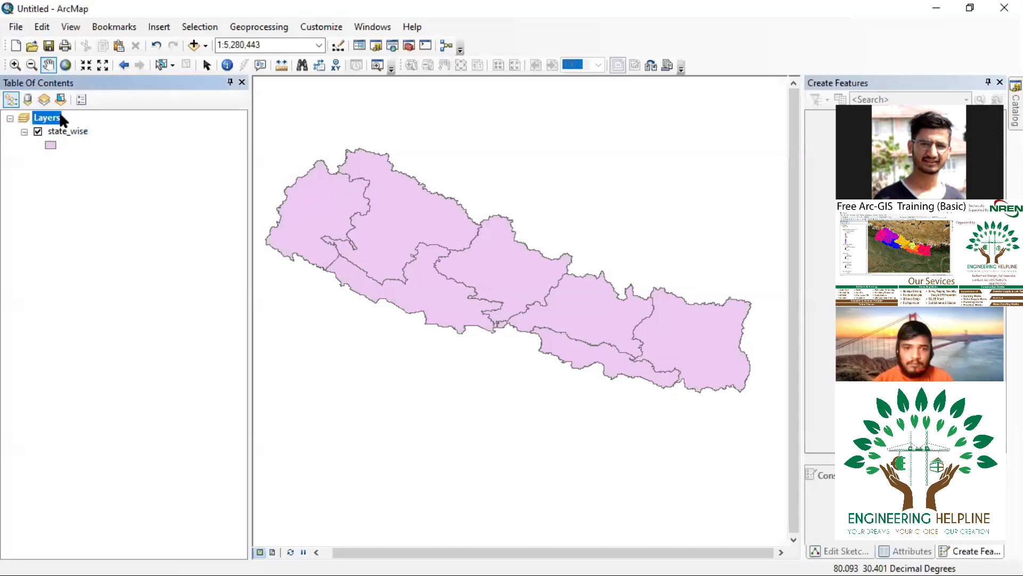
click(68, 132)
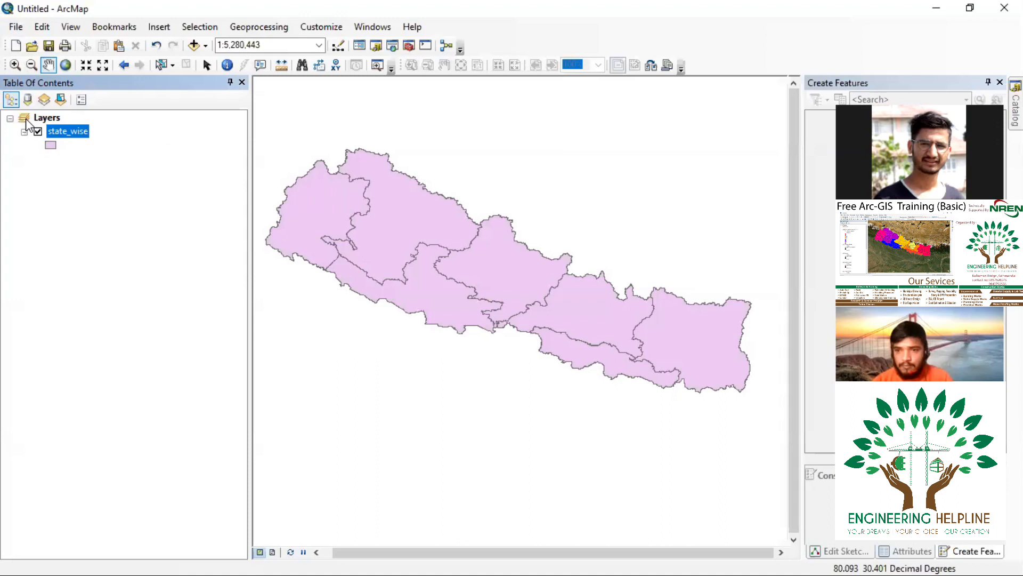
right_click(69, 139)
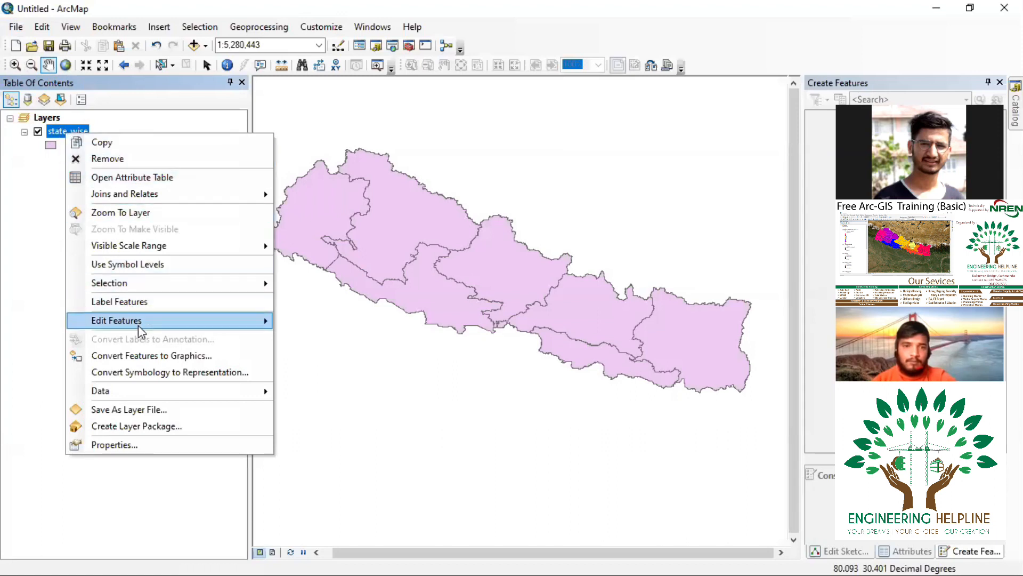
mouse_move(147, 324)
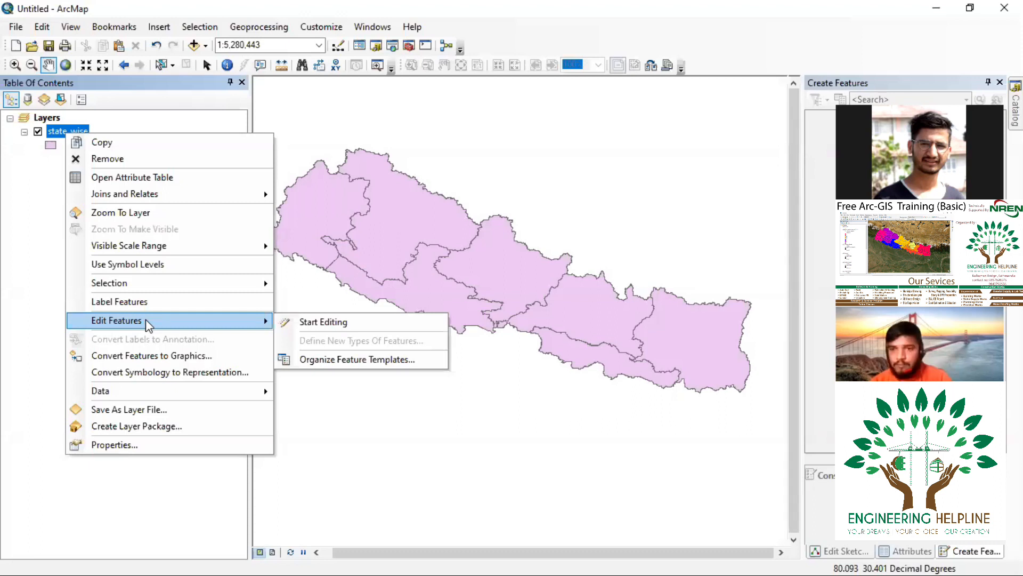
click(308, 324)
drag(320, 93, 708, 68)
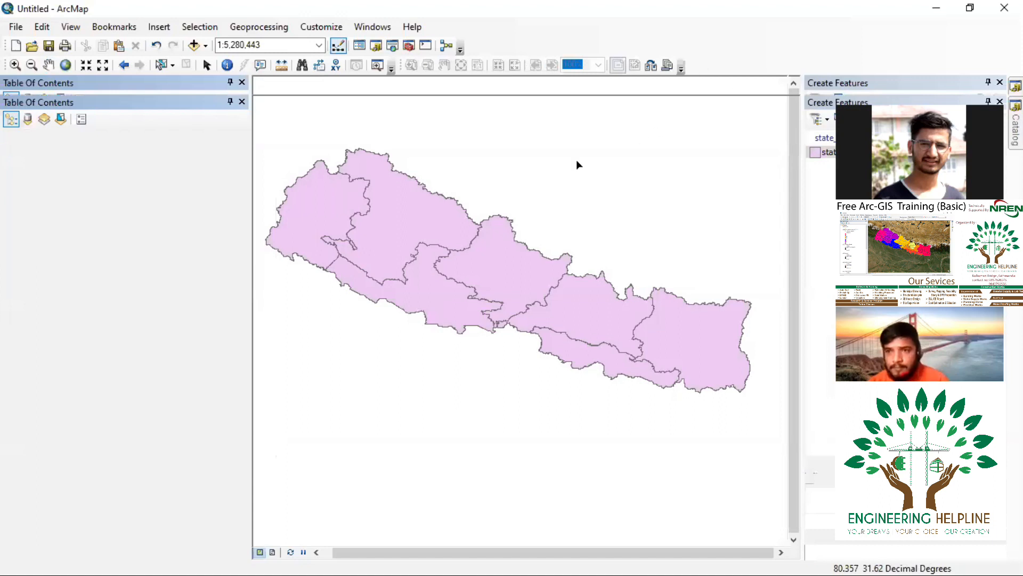
- Select the westernmost province on the map and set Bagmati Pradesh's COVID19 value to 1 in the state_wise attribute table
click(379, 197)
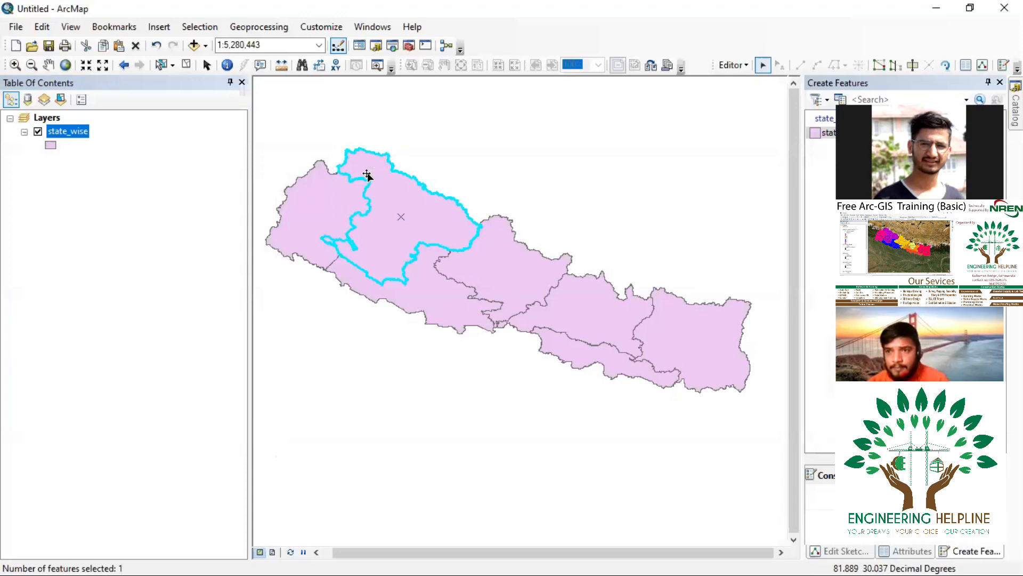
click(322, 161)
right_click(63, 133)
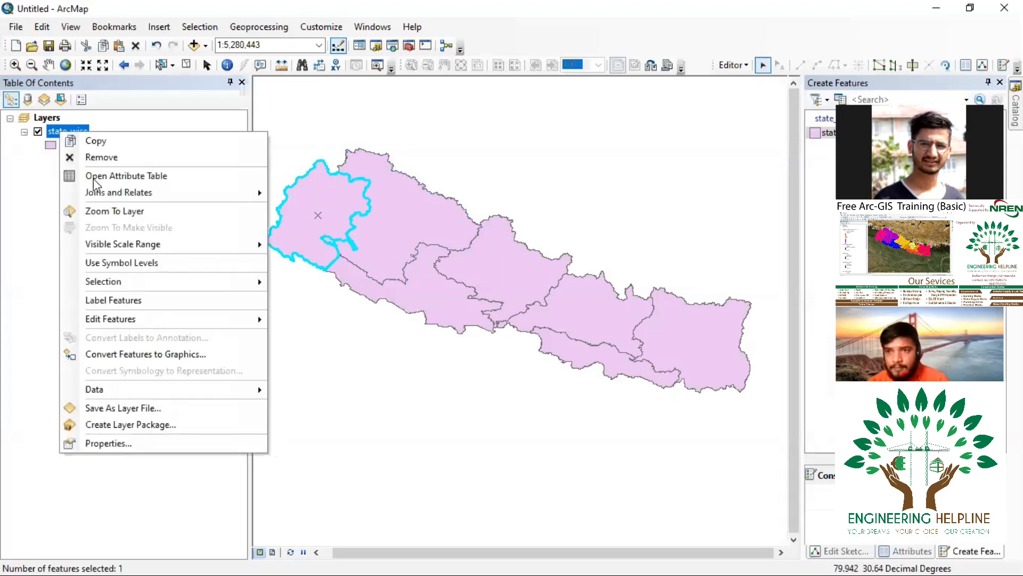
click(125, 172)
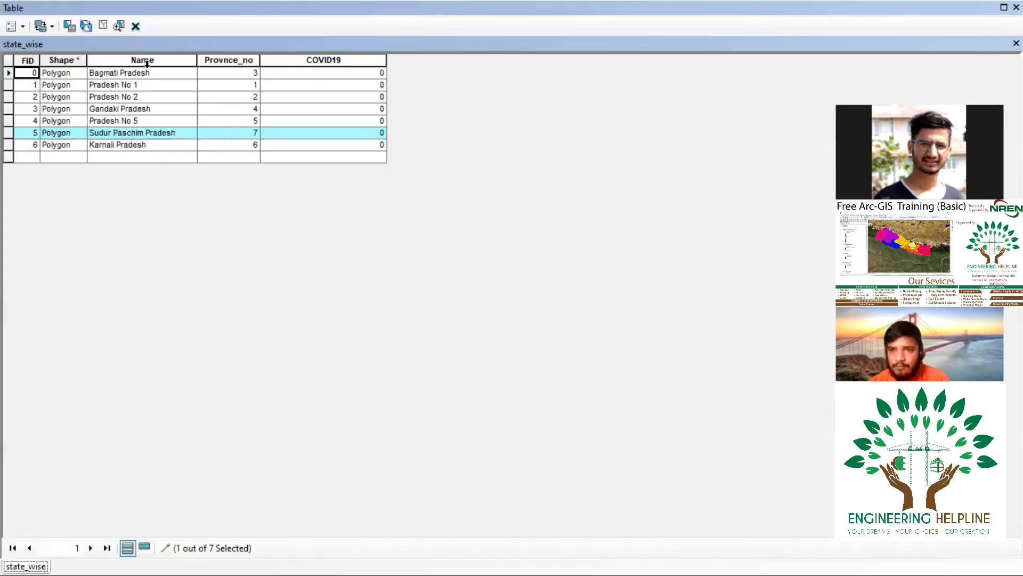
click(299, 75)
text(1)
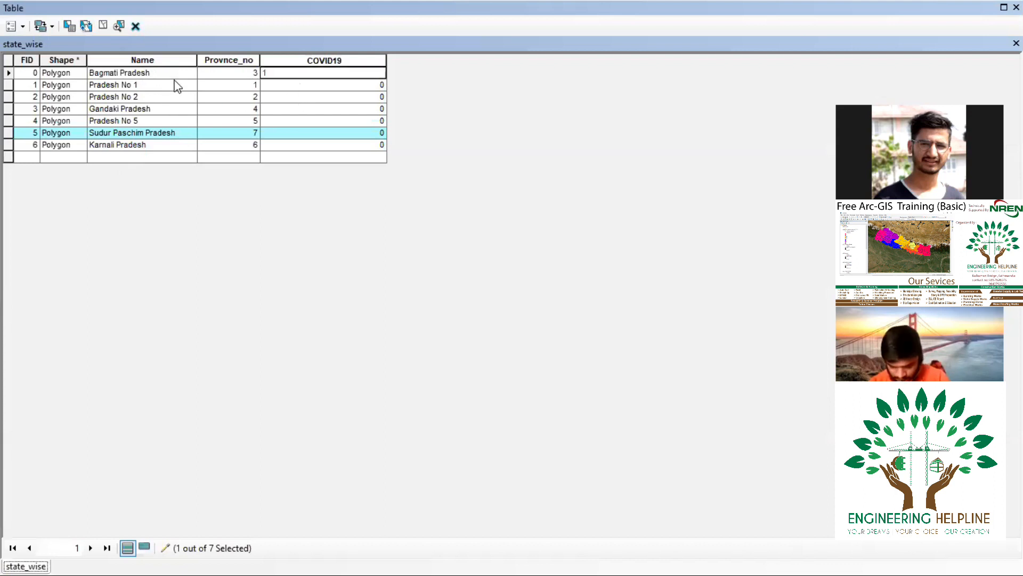
click(307, 87)
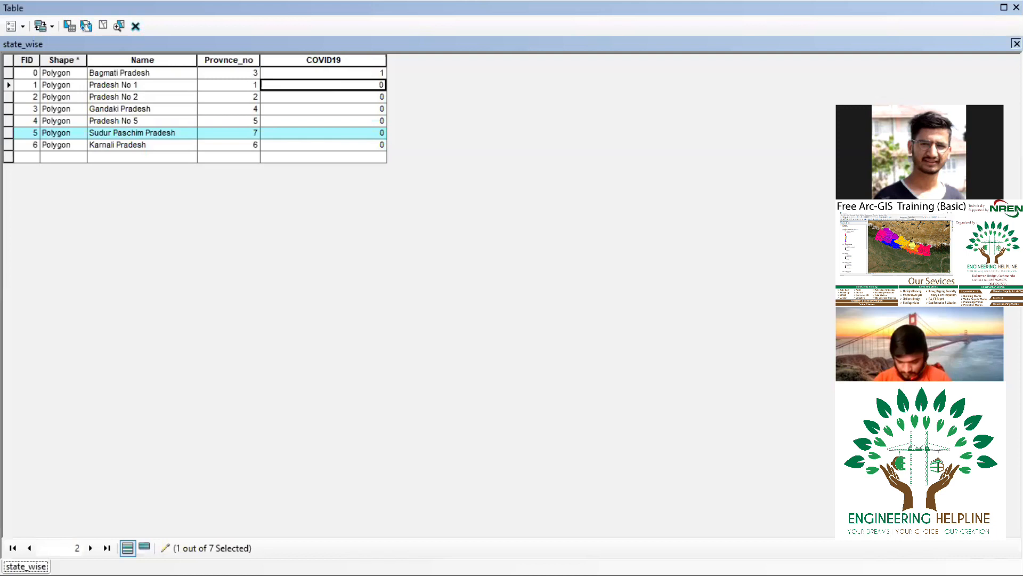
- Close the attribute table and stop the edit session on the state_wise layer
click(1016, 44)
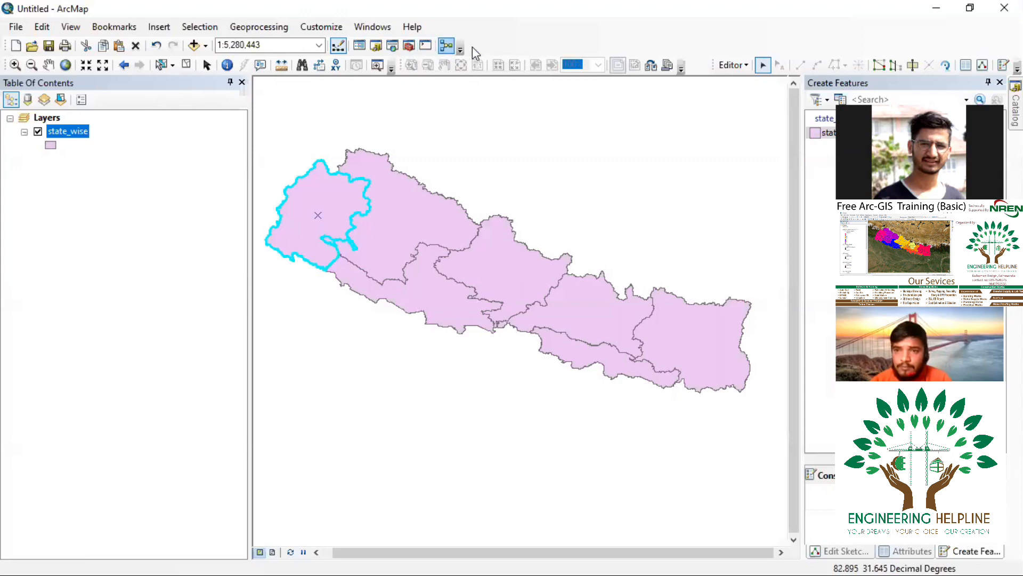
click(748, 66)
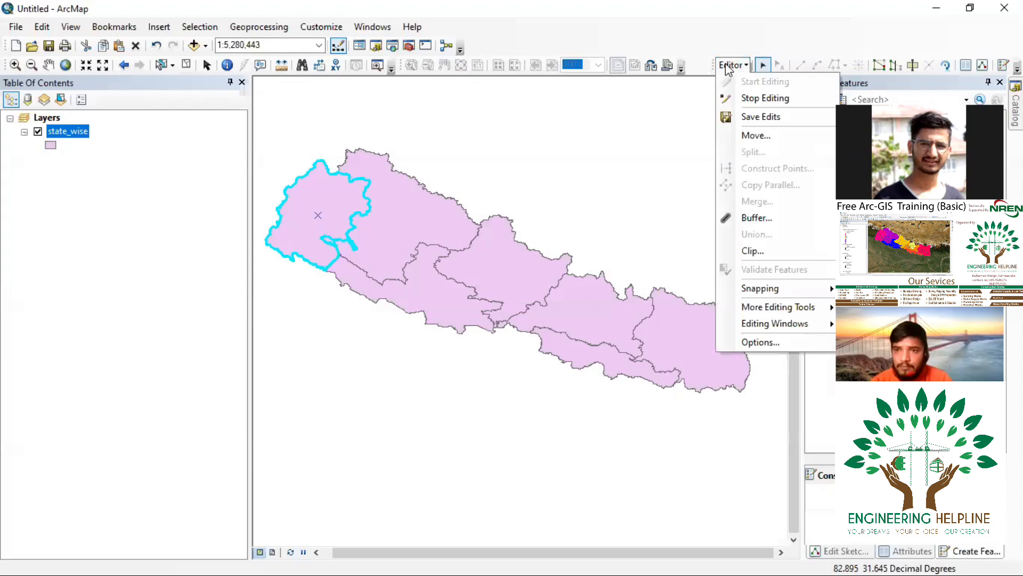
click(767, 98)
click(460, 341)
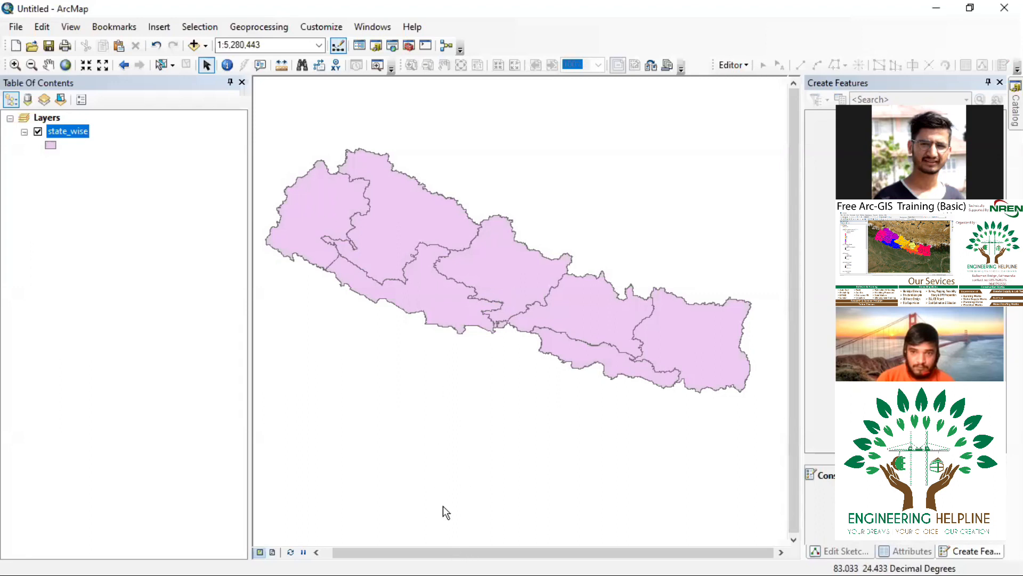
key(super)
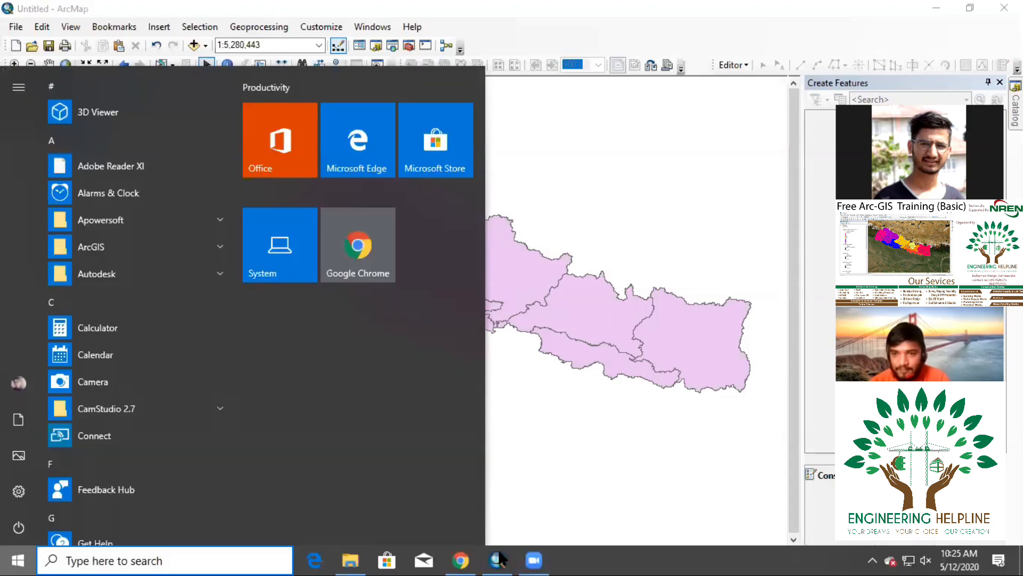
click(508, 557)
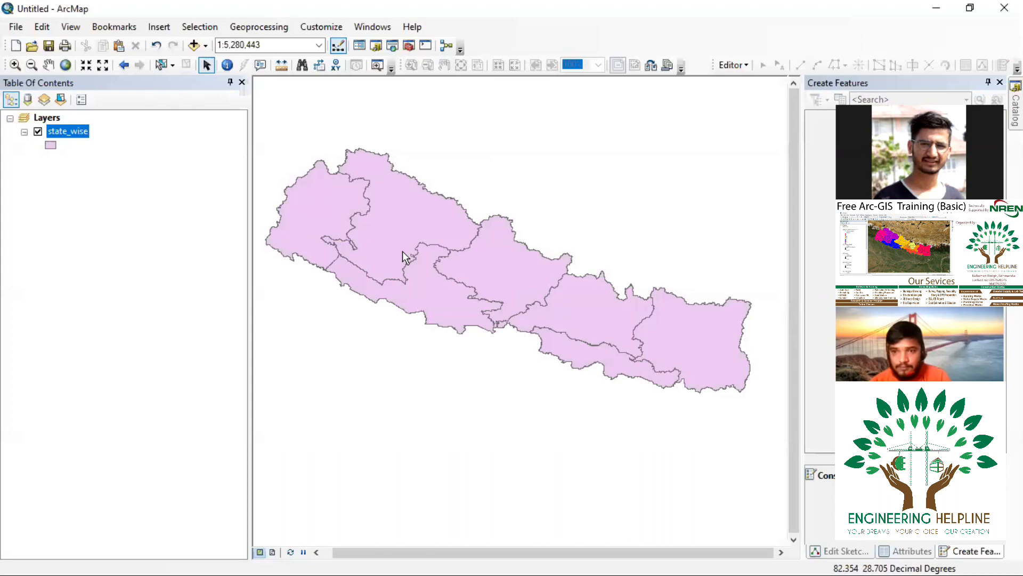
click(741, 66)
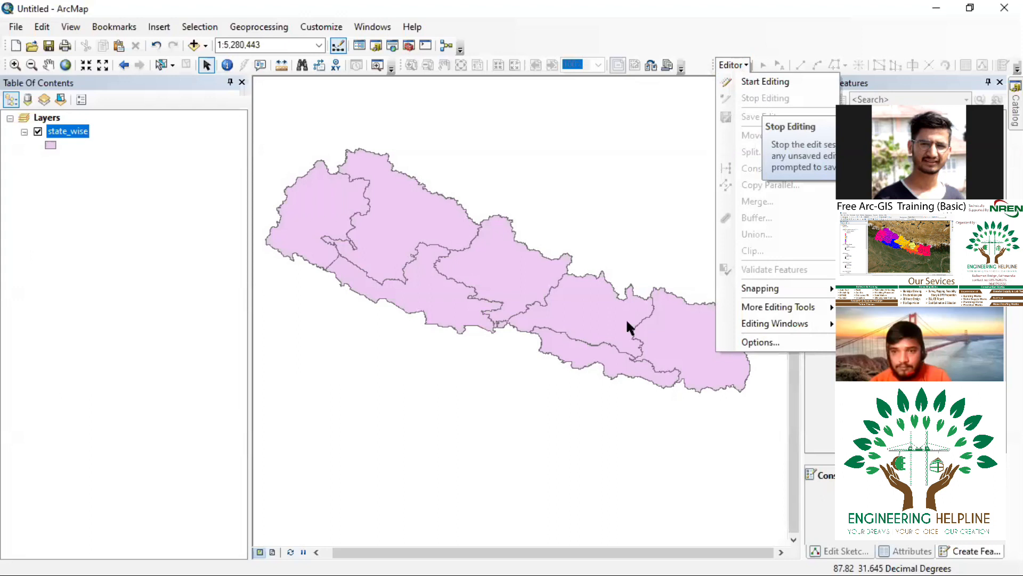
click(523, 430)
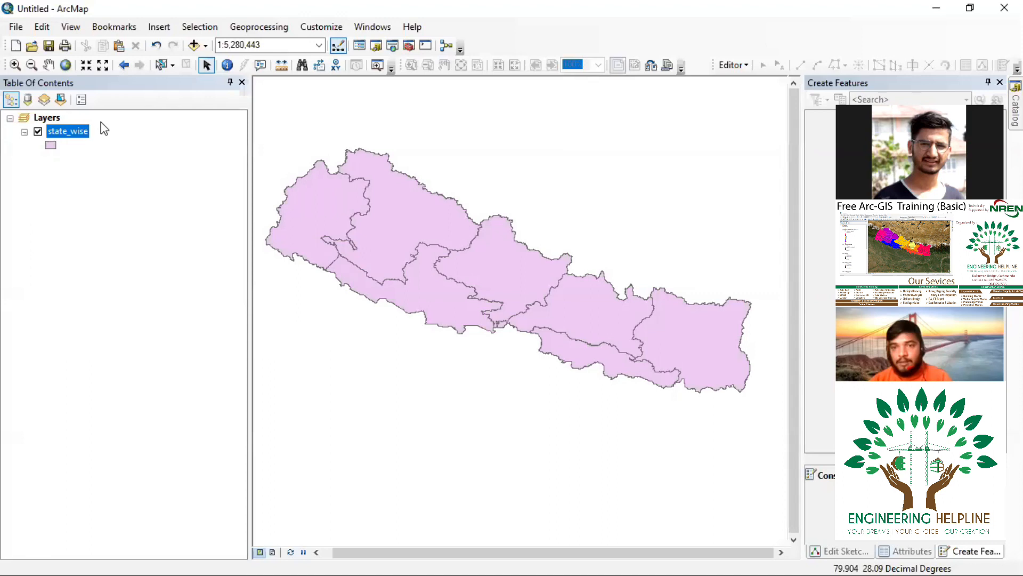
- Add world_cities.shp from the Cities subfolder of "baic data" in the "free" folder to the map
click(193, 47)
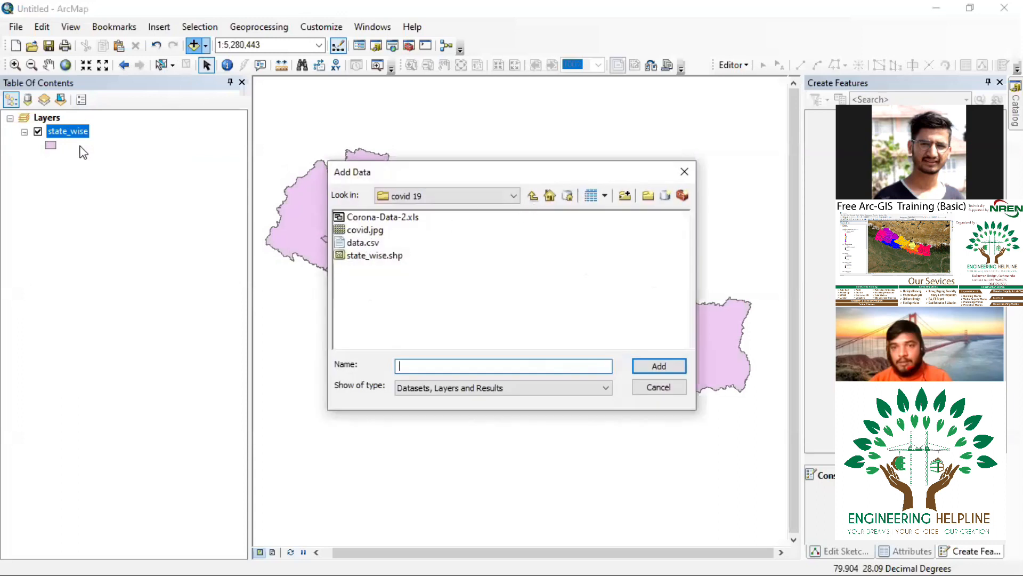
click(533, 195)
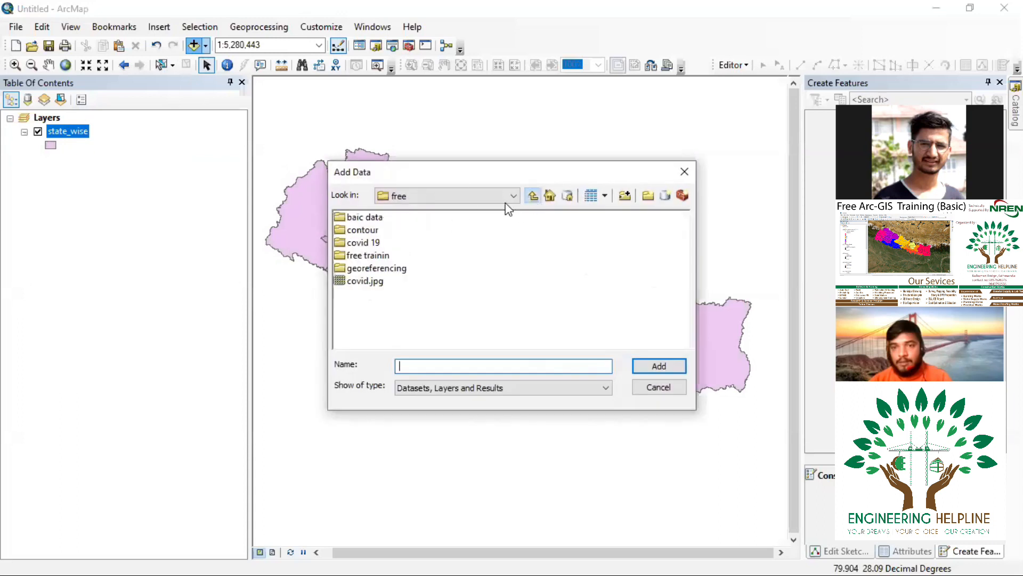
double_click(372, 218)
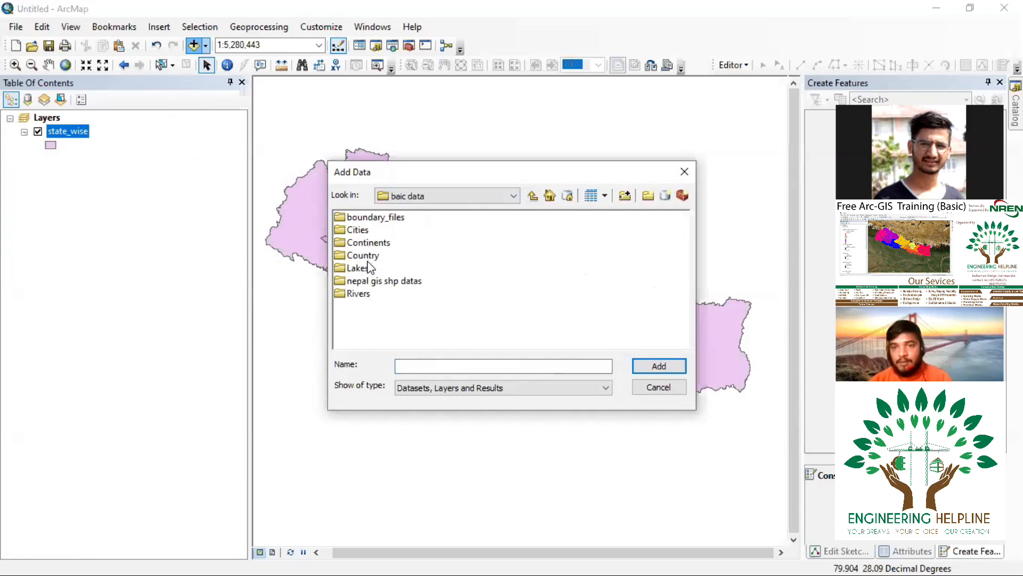
double_click(367, 229)
click(368, 218)
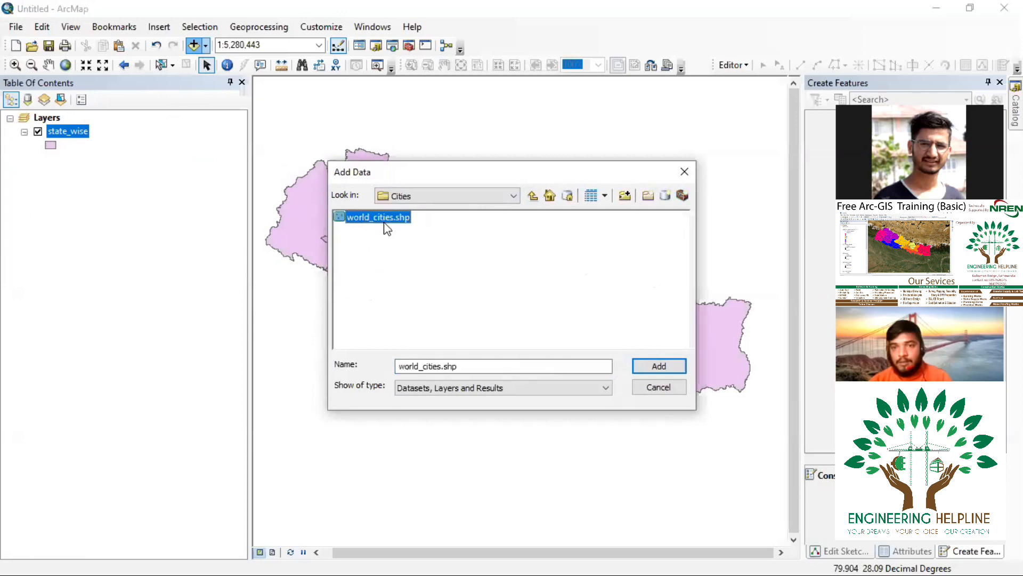
click(654, 365)
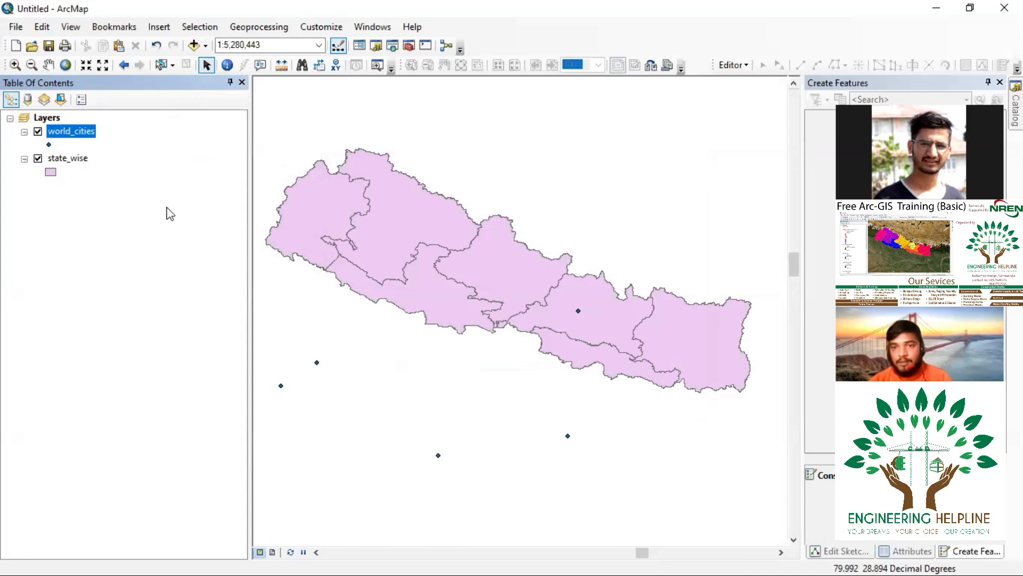
- Add world_lakes.shp from the Lakes subfolder of "baic data" to the map
click(194, 46)
click(535, 196)
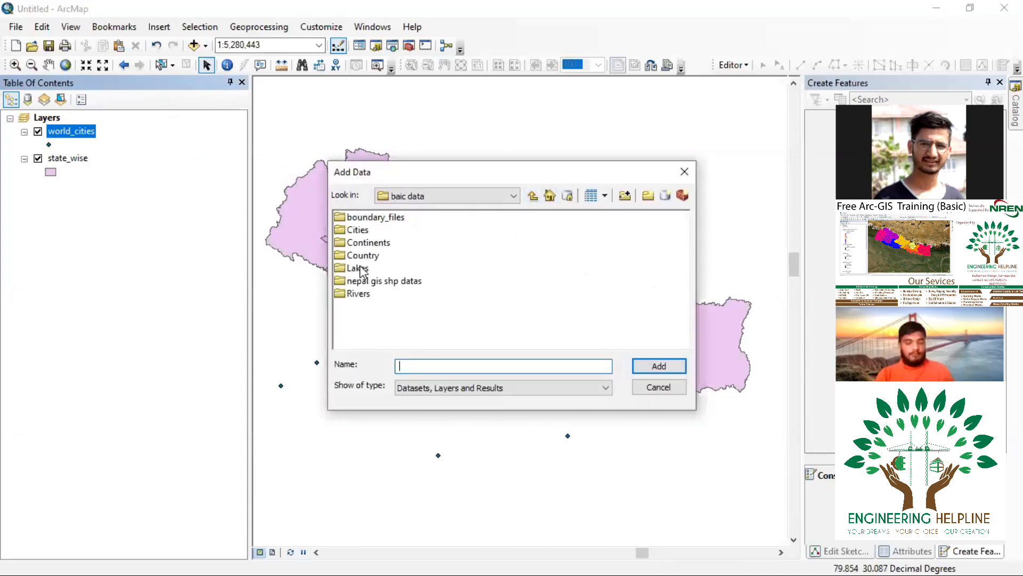
double_click(359, 268)
click(368, 231)
click(677, 365)
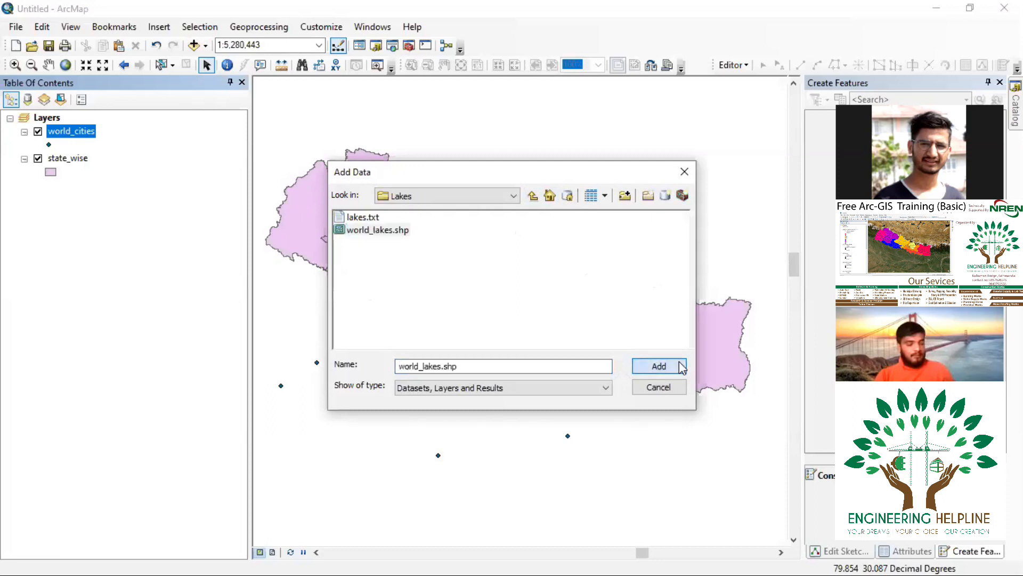
- Add world_rivers.shp from the Rivers subfolder of "baic data" to the map and dismiss the coordinate system warning
click(194, 46)
click(532, 198)
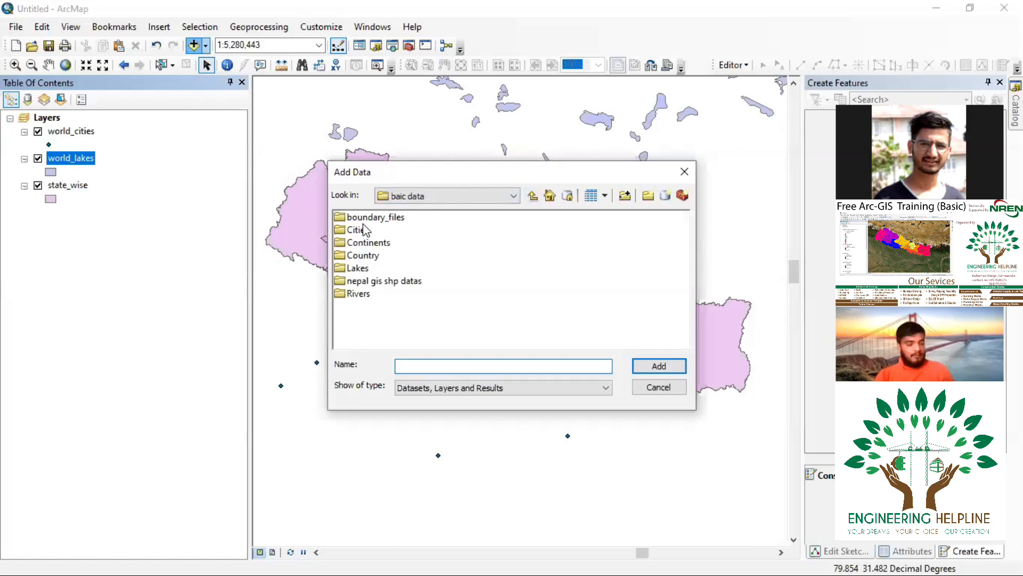
double_click(359, 294)
click(375, 219)
click(379, 231)
click(659, 366)
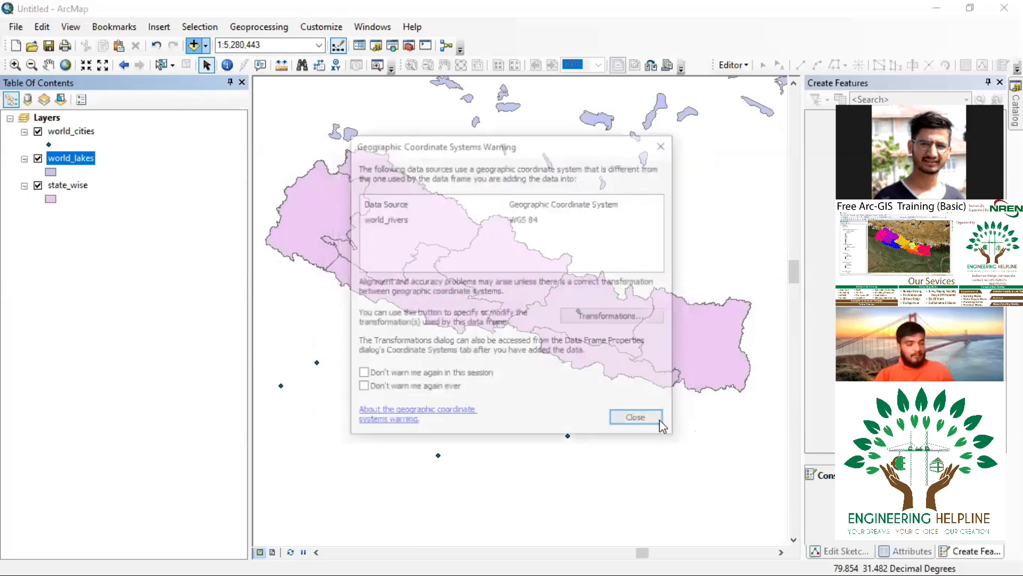
key(Return)
- List the map layers by their source folders in the table of contents
scroll(507, 357, up, 3)
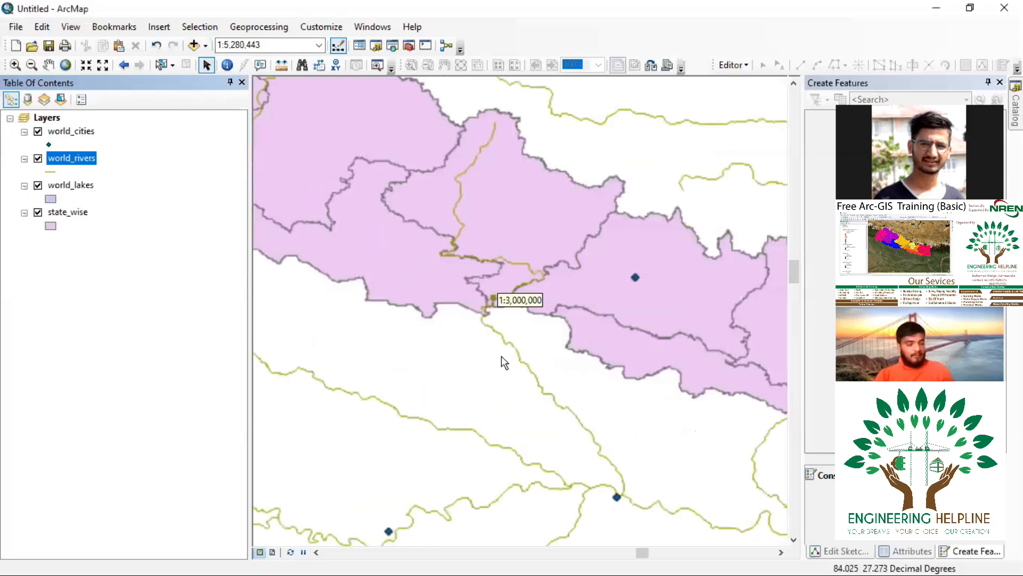
scroll(524, 327, up, 2)
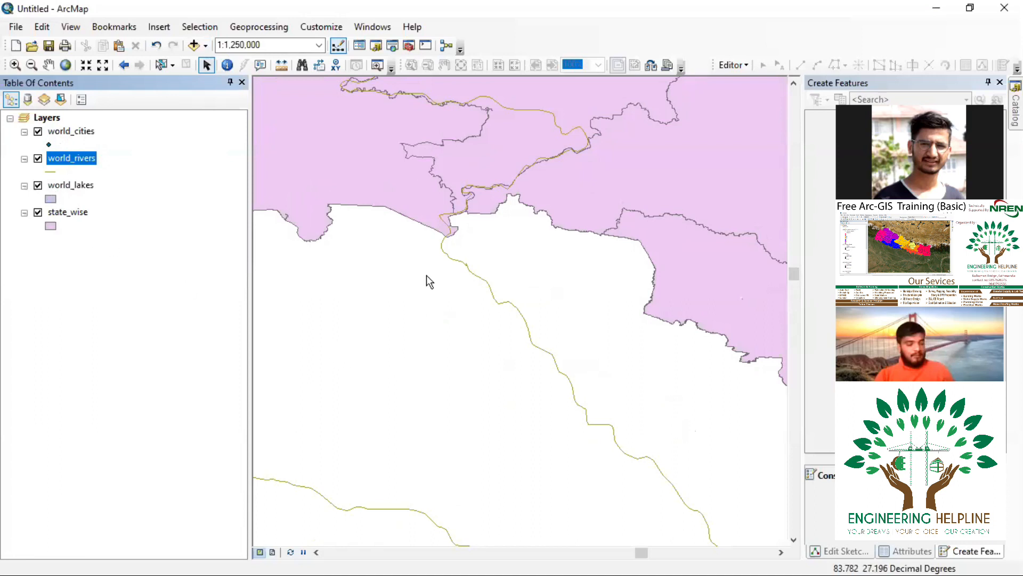
drag(426, 278, 447, 338)
drag(631, 294, 599, 430)
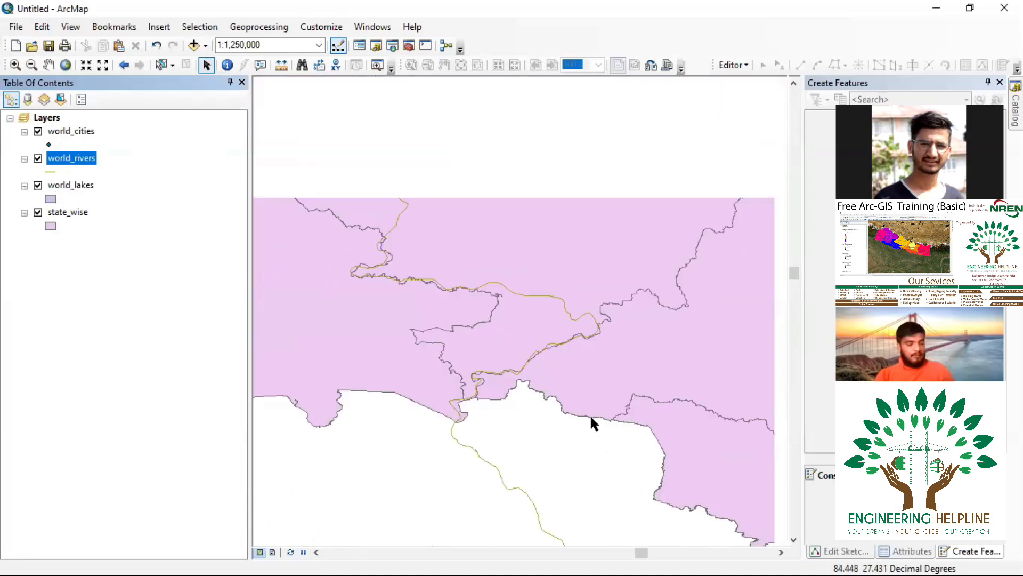
scroll(590, 415, up, 2)
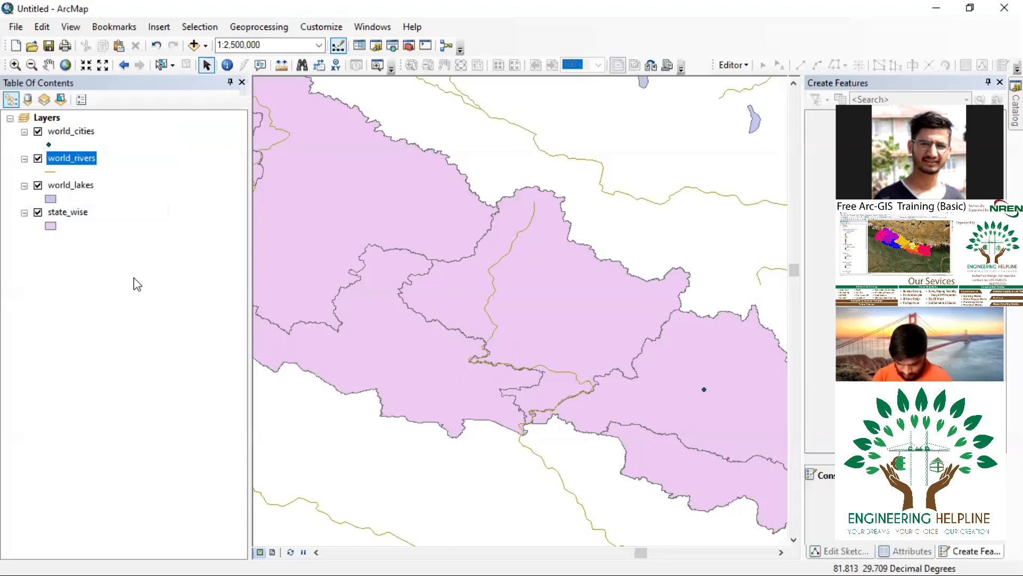
click(28, 100)
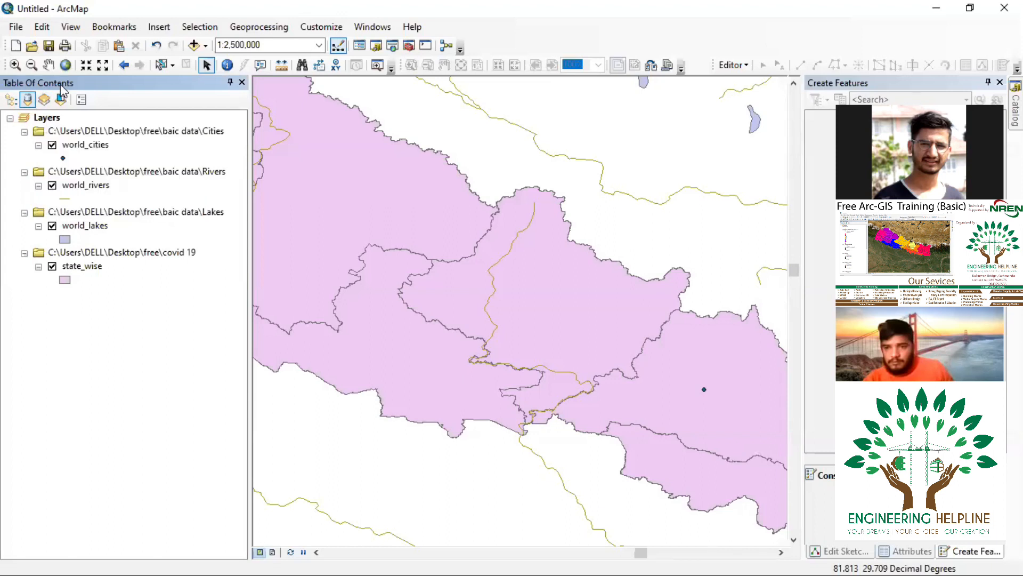
- Browse the default geodatabase and the home folder as data sources for adding data
click(198, 47)
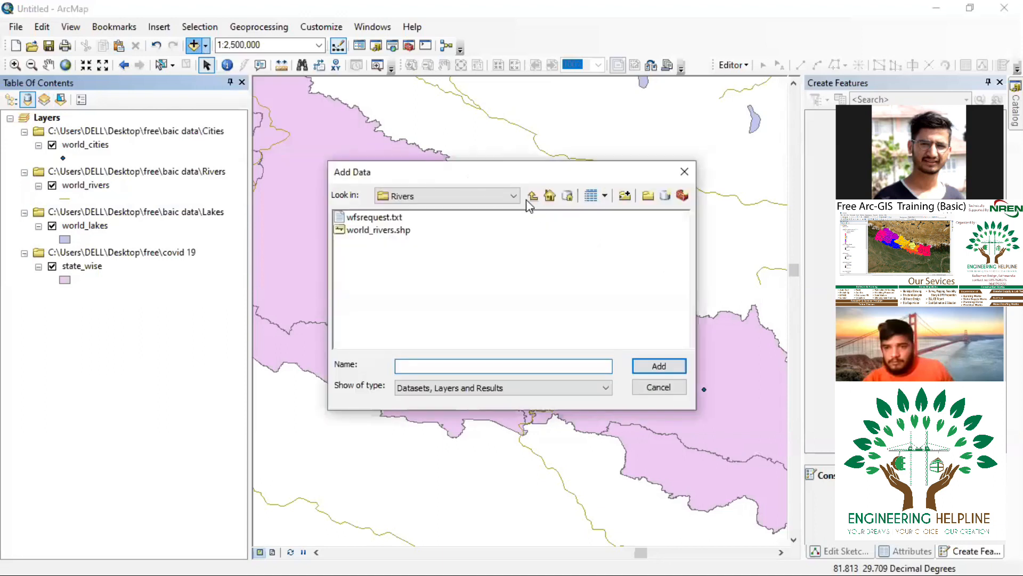
click(533, 197)
click(533, 196)
click(566, 195)
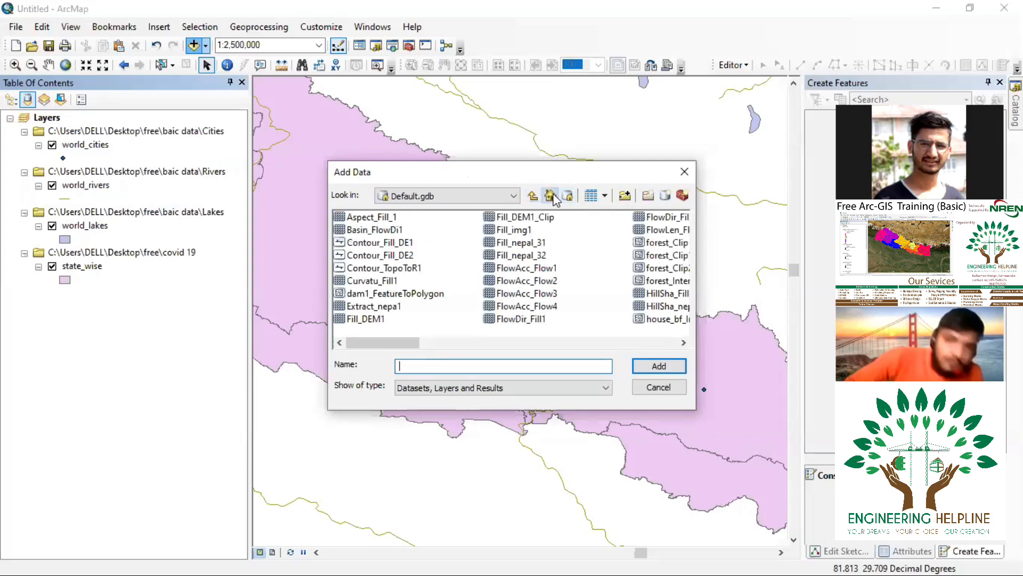
click(550, 195)
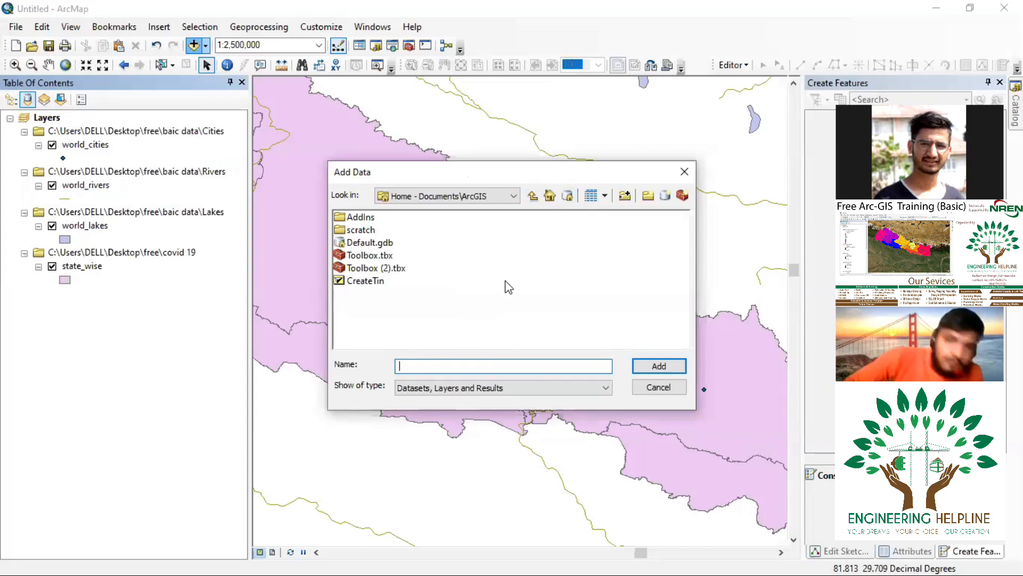
- Create a folder connection to the "free" folder on the Desktop
click(624, 196)
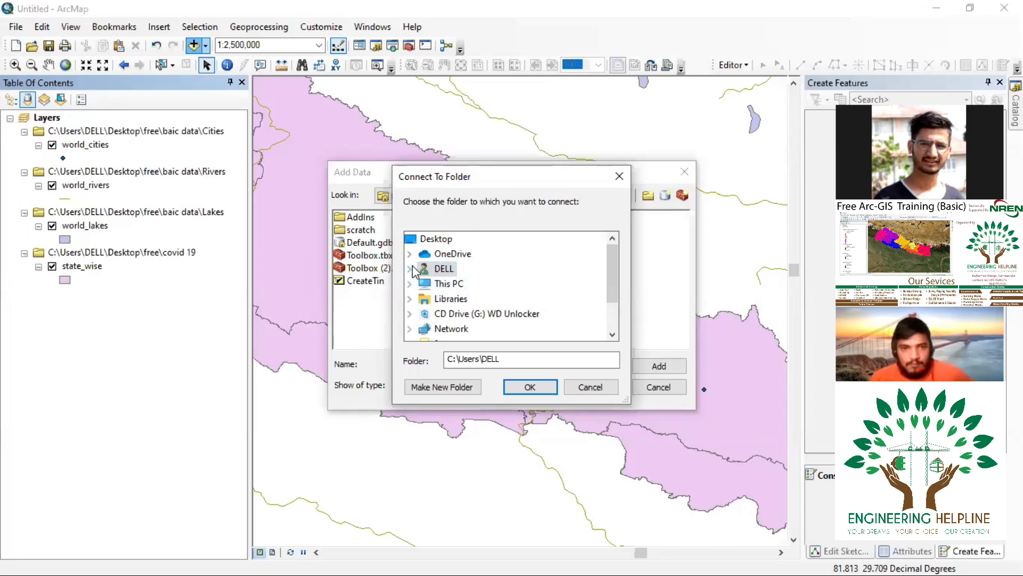
click(410, 283)
click(458, 271)
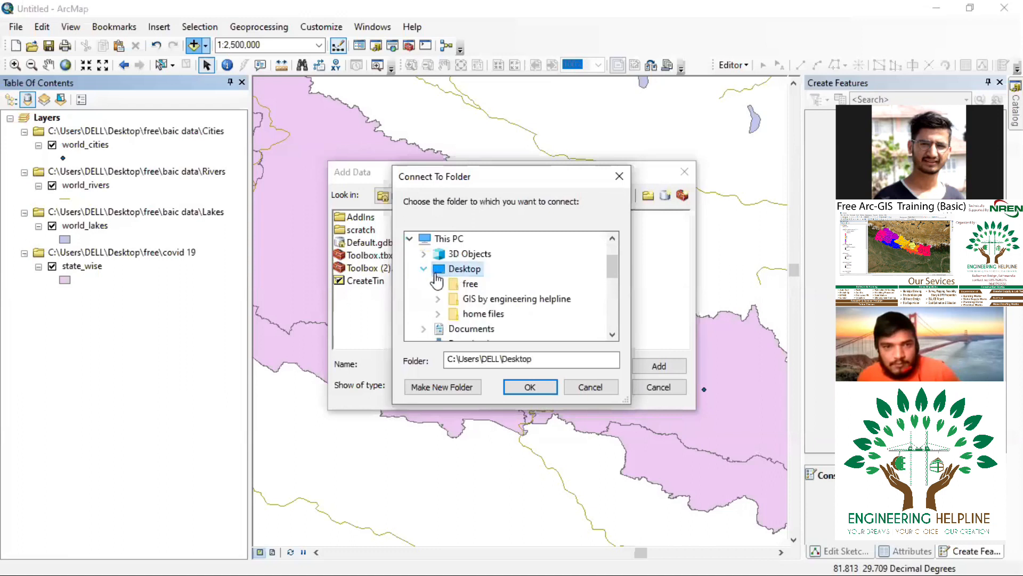
double_click(469, 284)
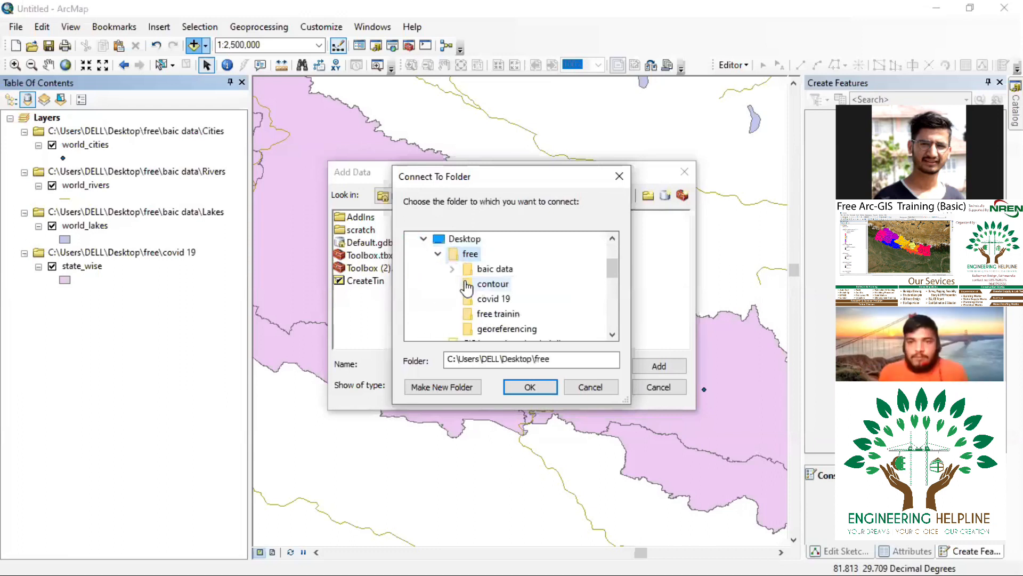
click(531, 387)
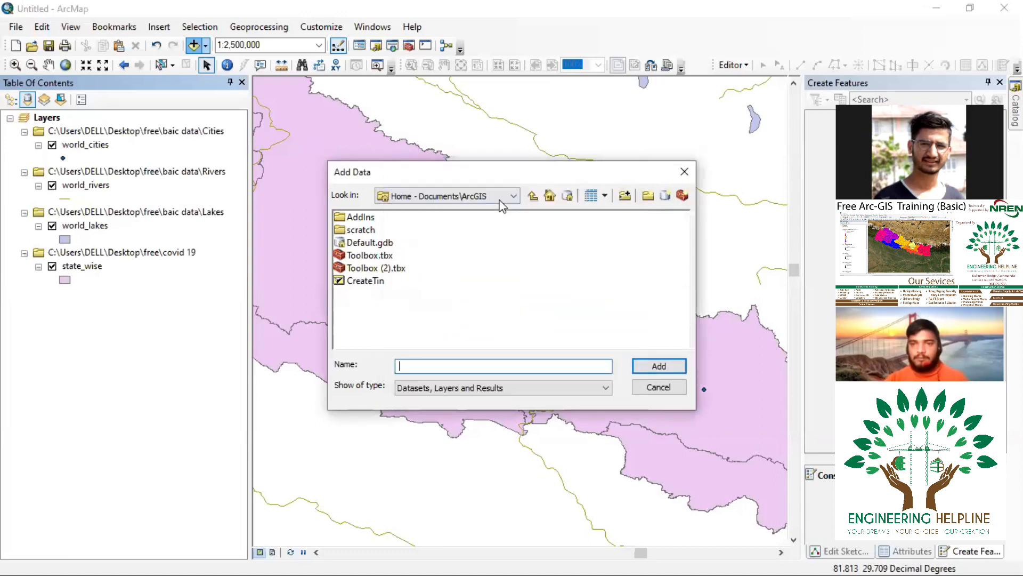
- Locate state_wise.shp in the "covid 19" subfolder of the connected "free" folder, and close the data browser without adding it
click(453, 201)
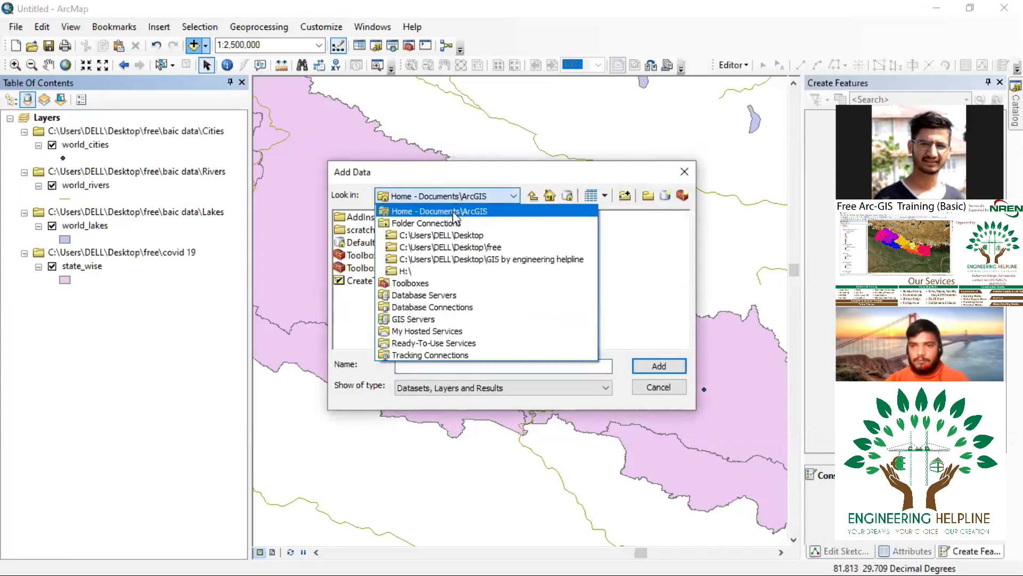
click(421, 224)
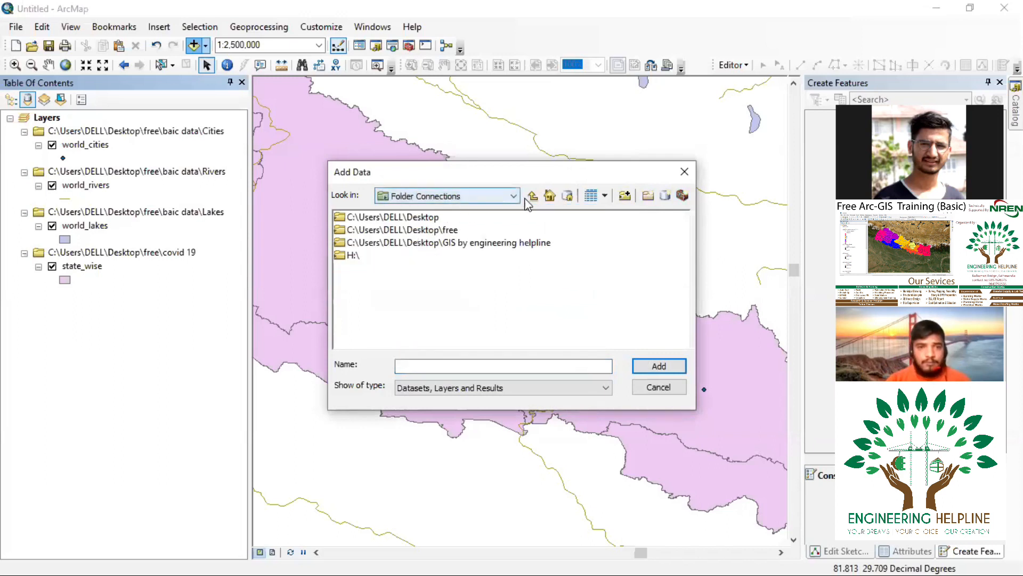
double_click(422, 233)
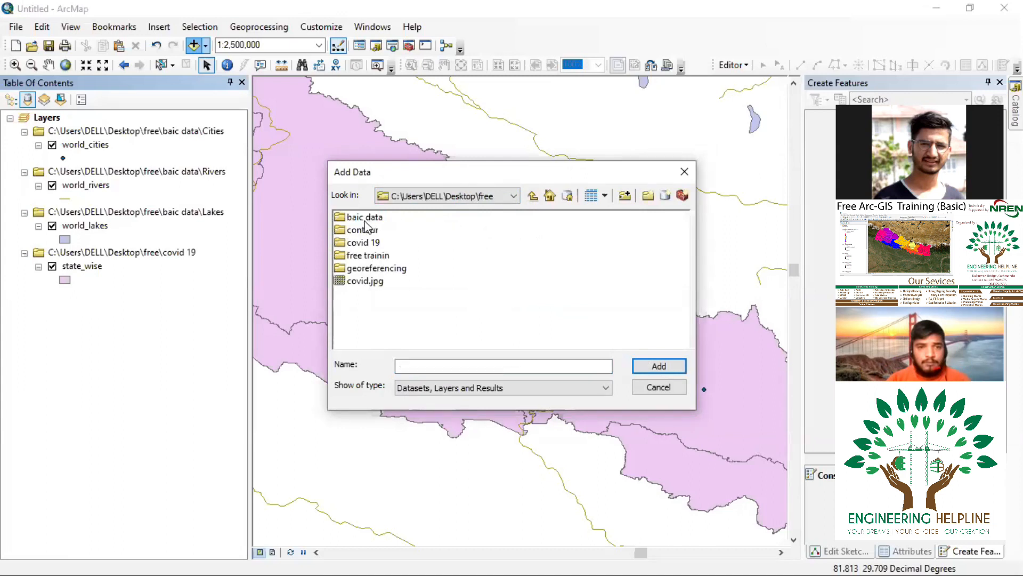
click(360, 244)
key(Return)
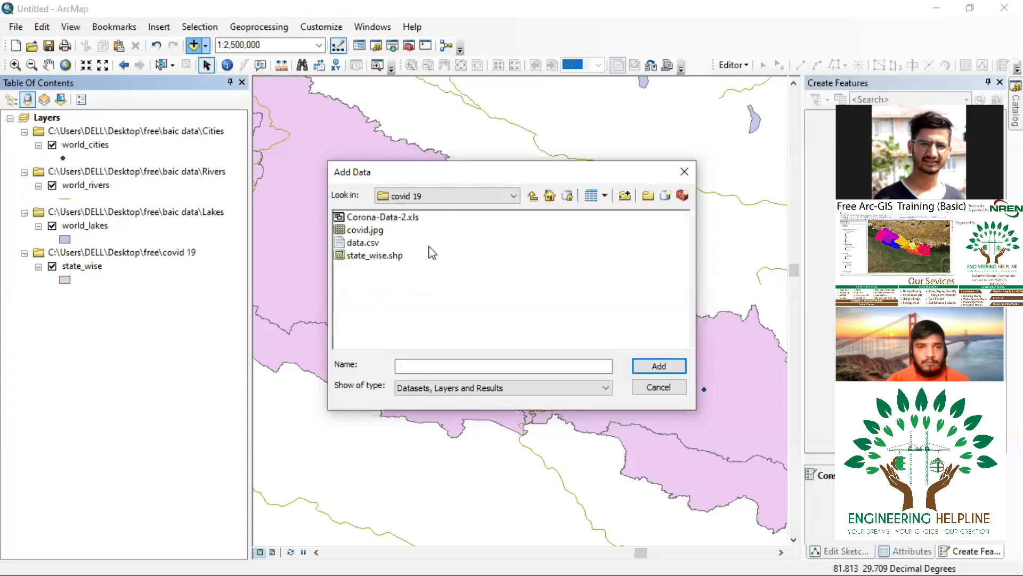
click(386, 257)
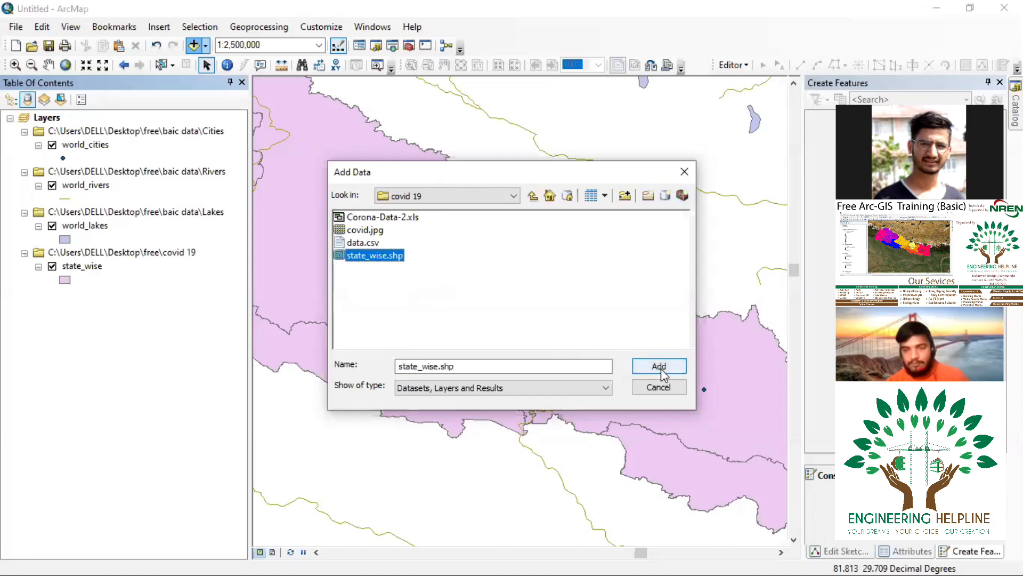
click(686, 171)
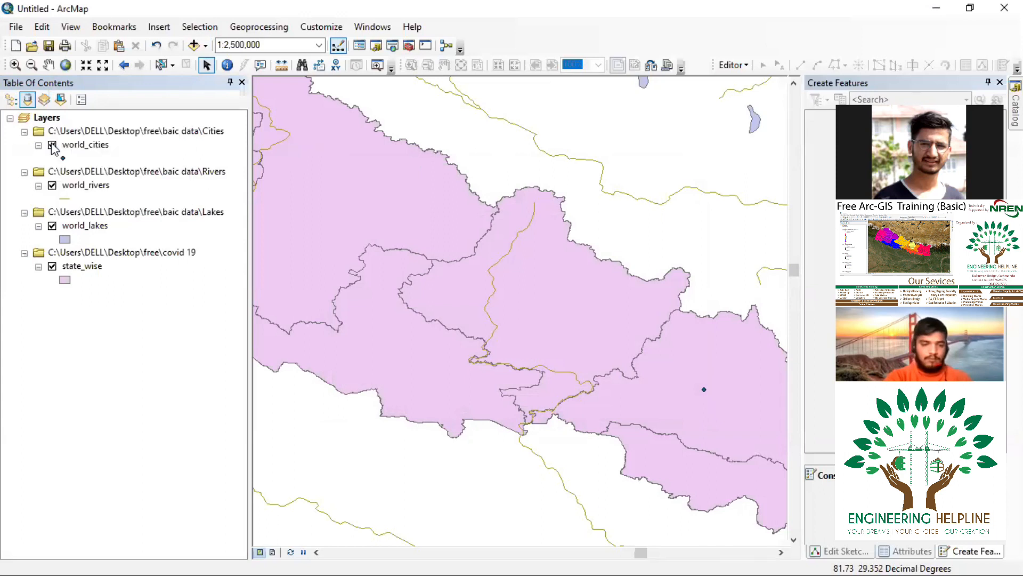
- Hide the world_cities and world_rivers layers and list the map layers by visibility
click(53, 146)
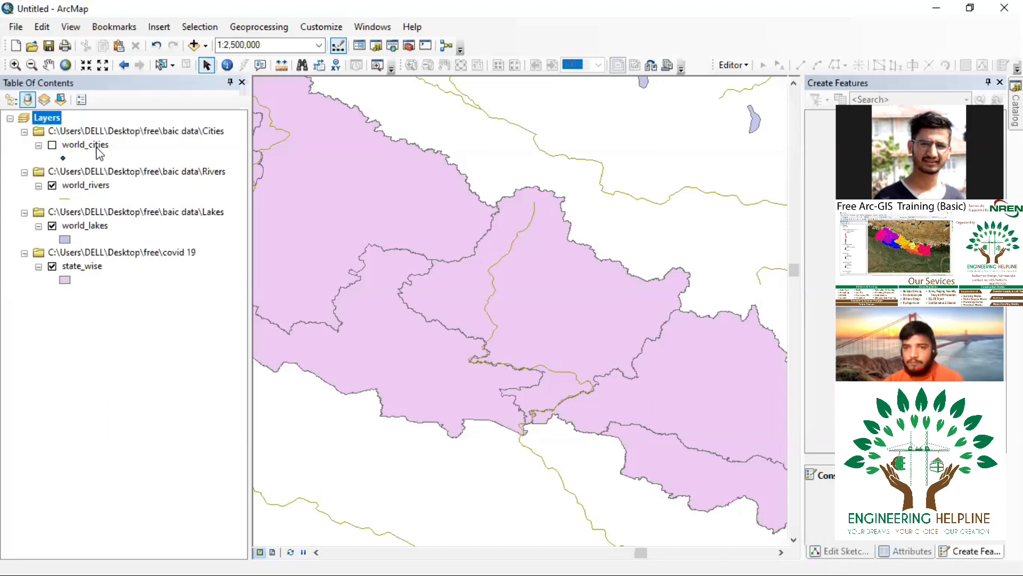
click(53, 184)
click(44, 100)
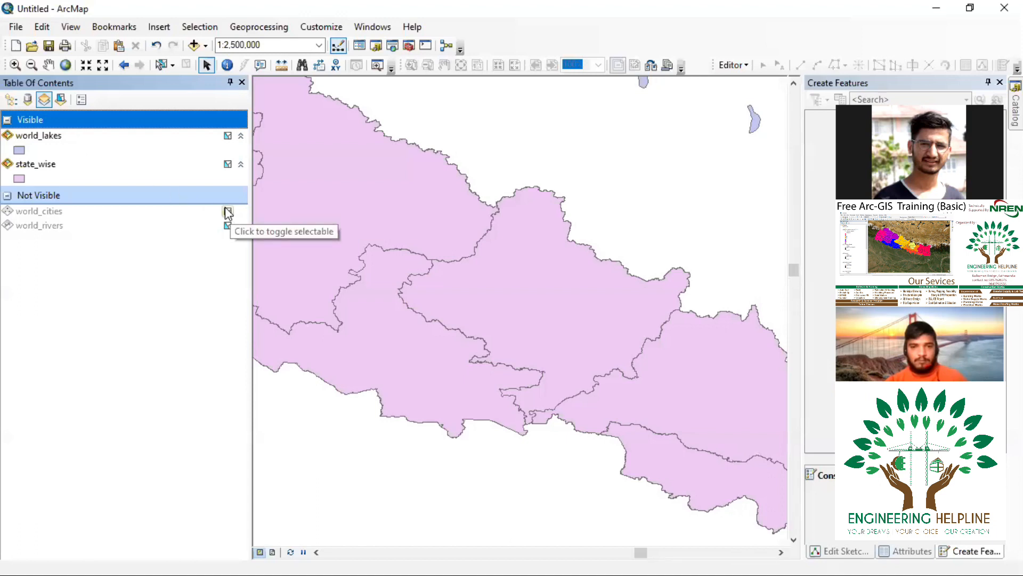
- List the map layers by selection and look over the available selection commands
click(62, 100)
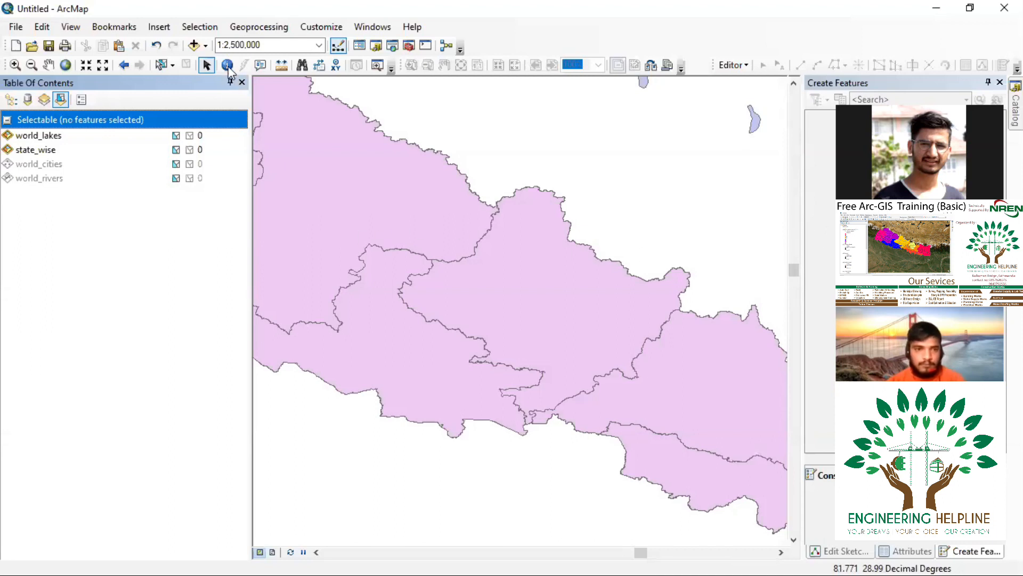
click(208, 30)
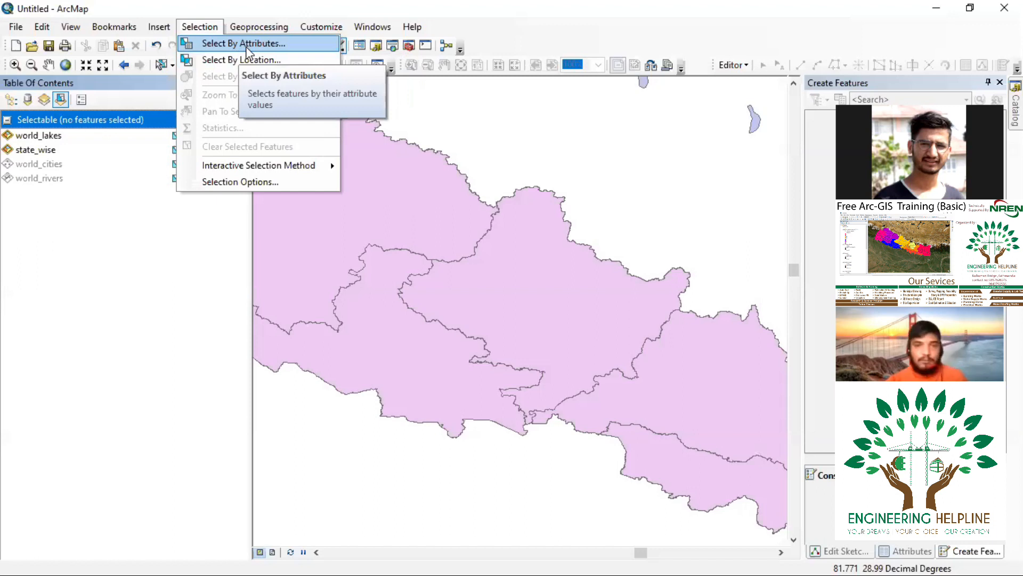
click(166, 67)
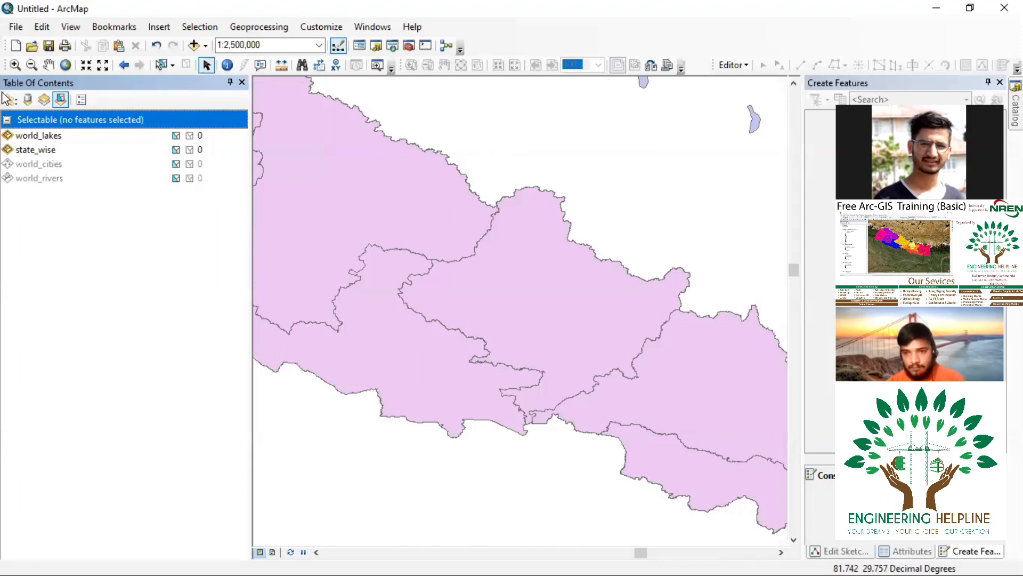
- Close and restore the Table Of Contents window, and close the Create Features window
click(372, 27)
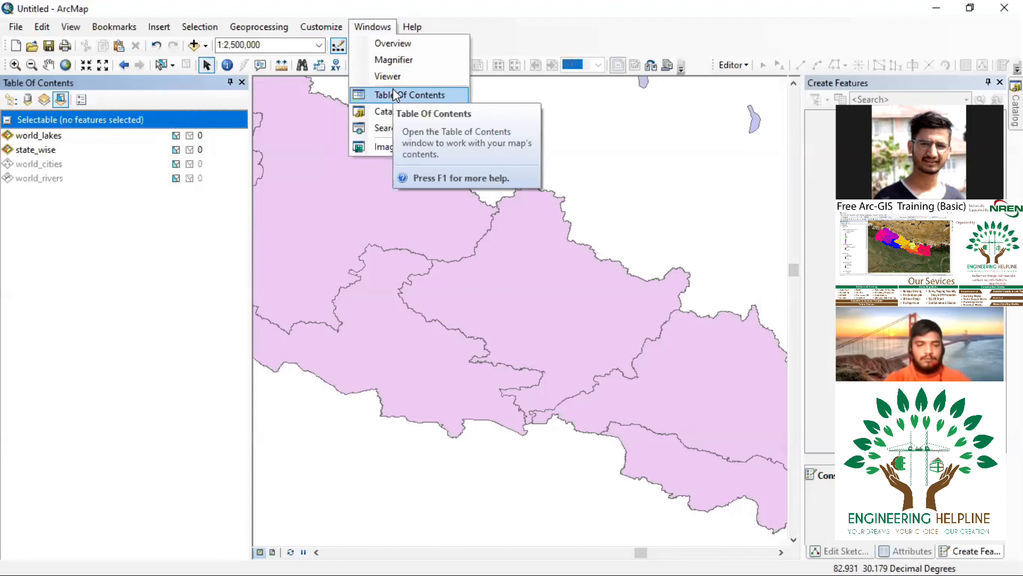
click(423, 95)
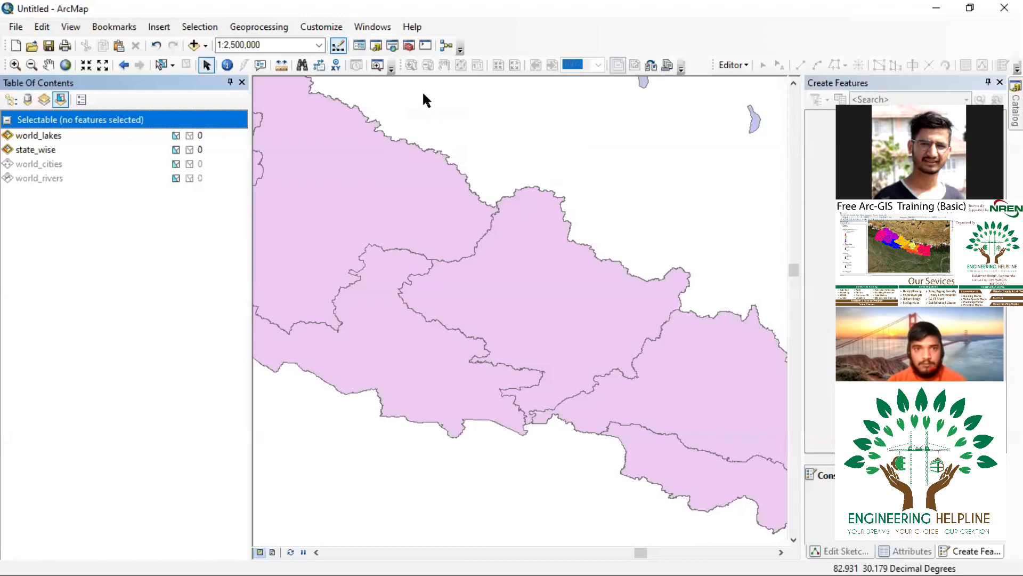
click(243, 82)
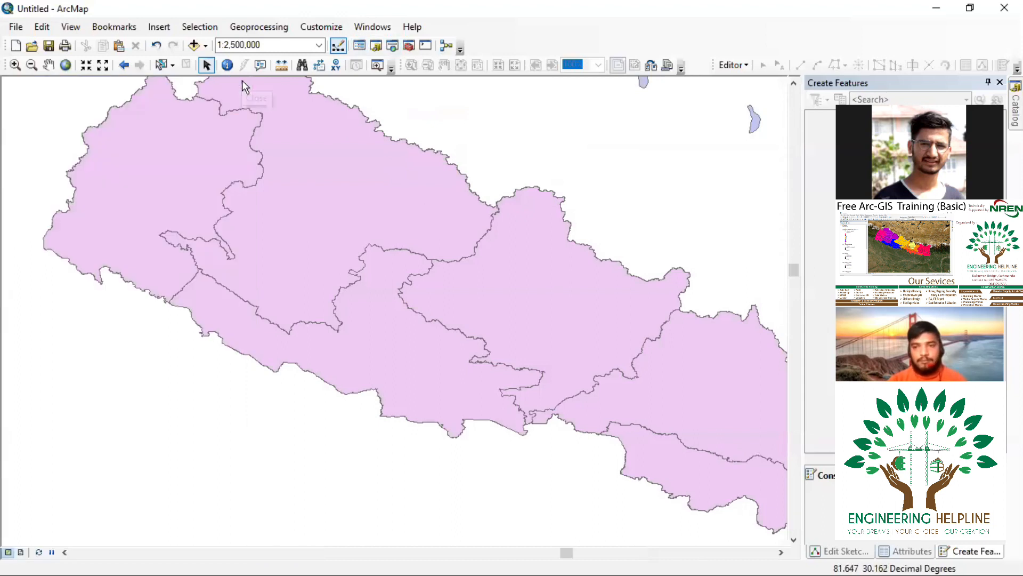
click(373, 27)
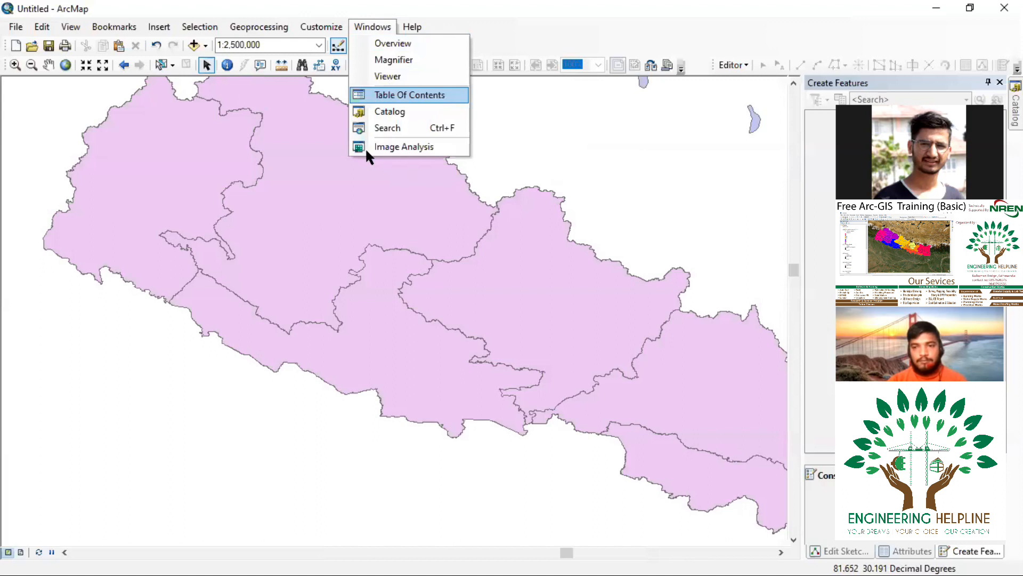
click(409, 94)
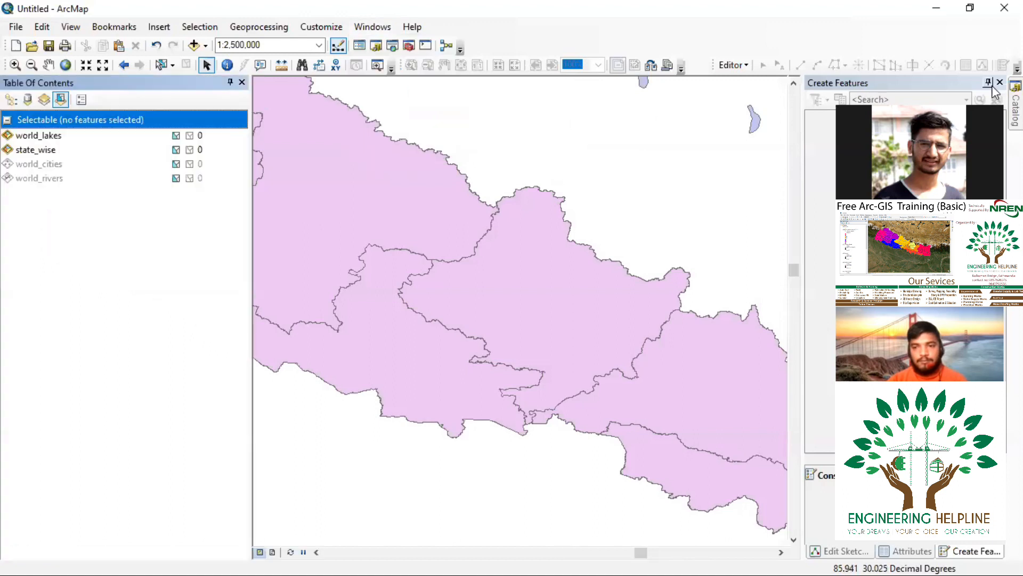
click(1000, 82)
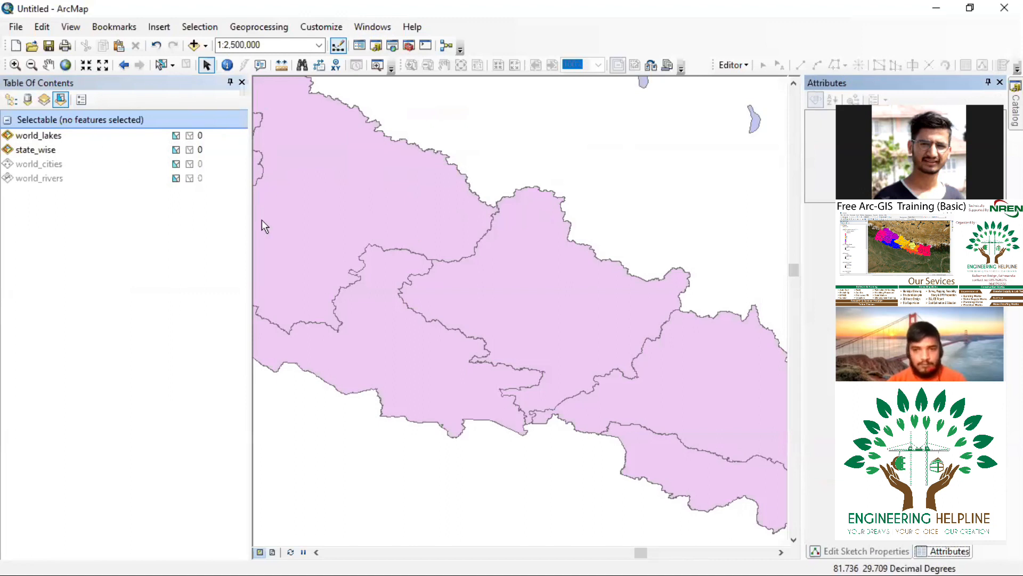
- Select provinces of the state_wise layer one at a time with Select Features, including Gandaki Pradesh, Karnali Pradesh and Pradesh No 5
click(161, 64)
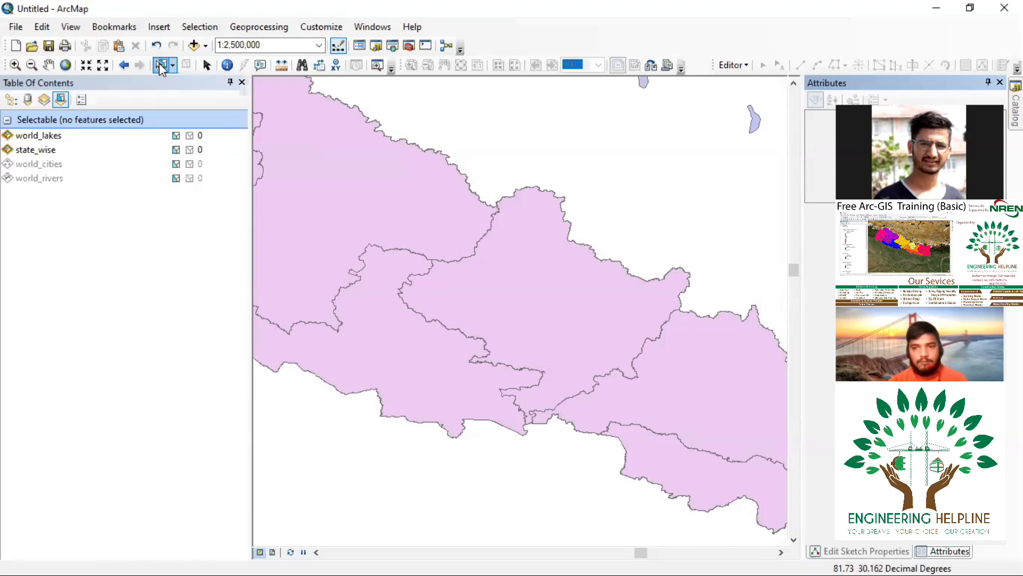
click(531, 286)
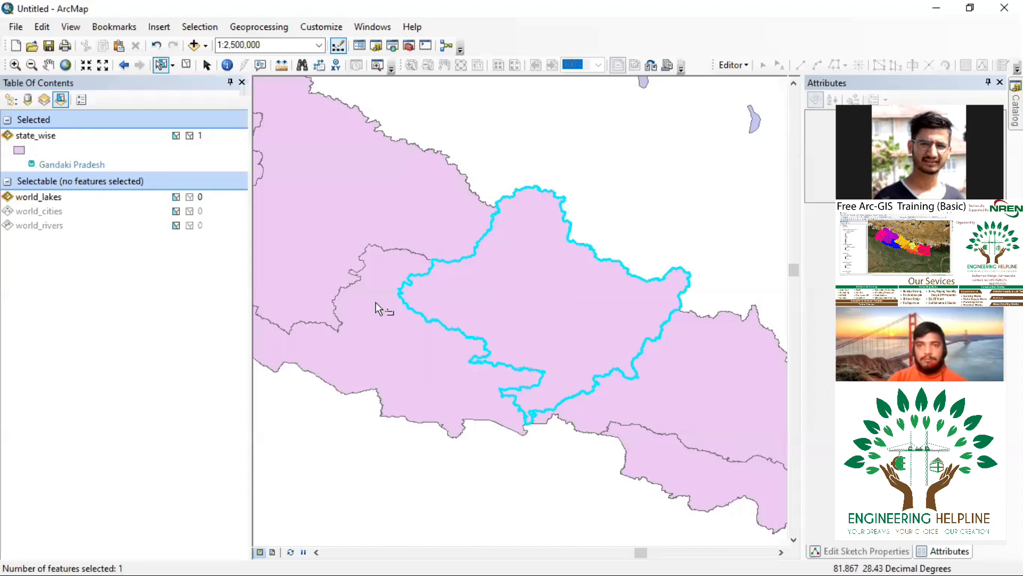
click(394, 308)
click(503, 264)
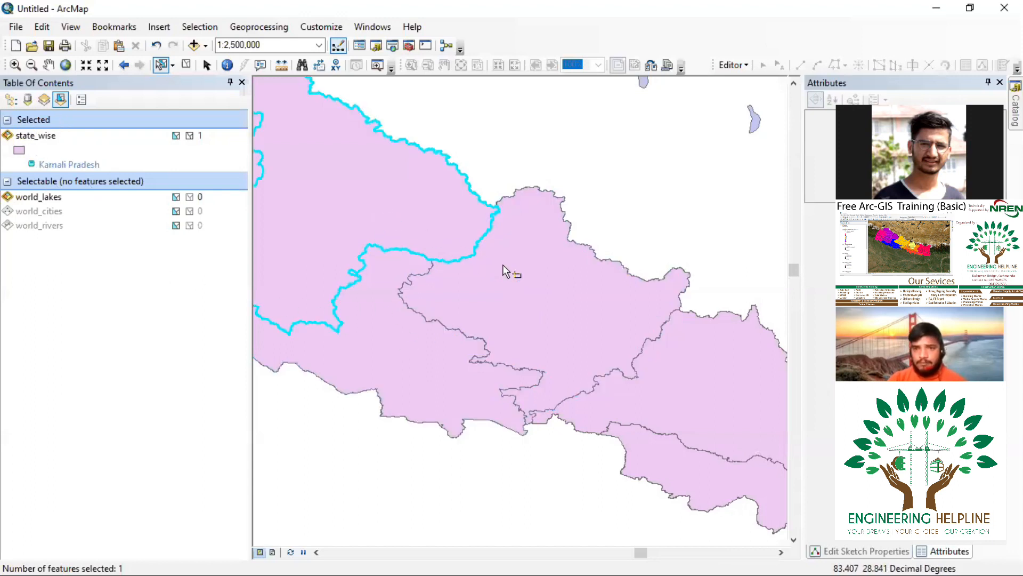
click(406, 332)
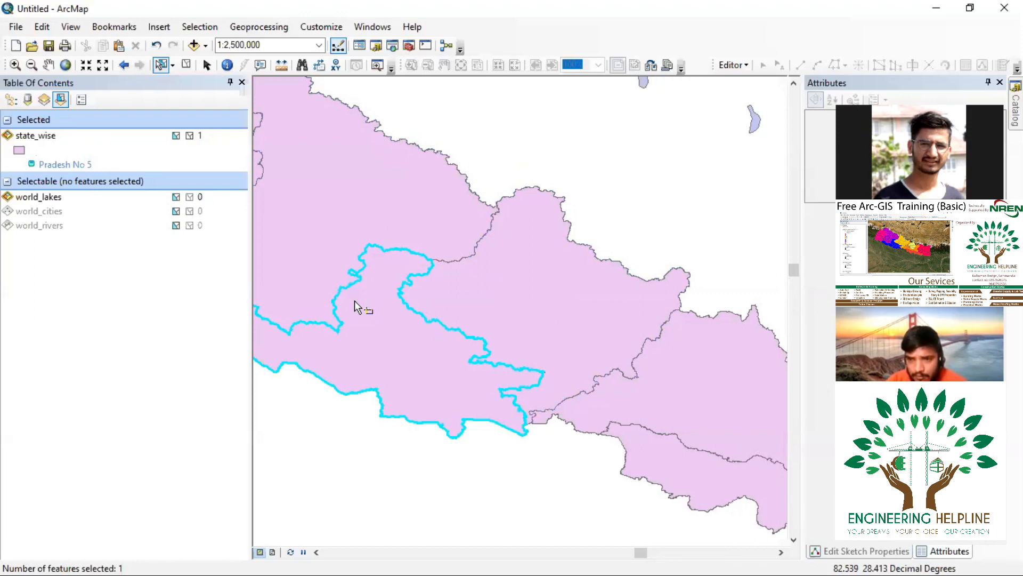
- Add Karnali Pradesh, Gandaki Pradesh and Bagmati Pradesh to the current province selection
shift+click(379, 224)
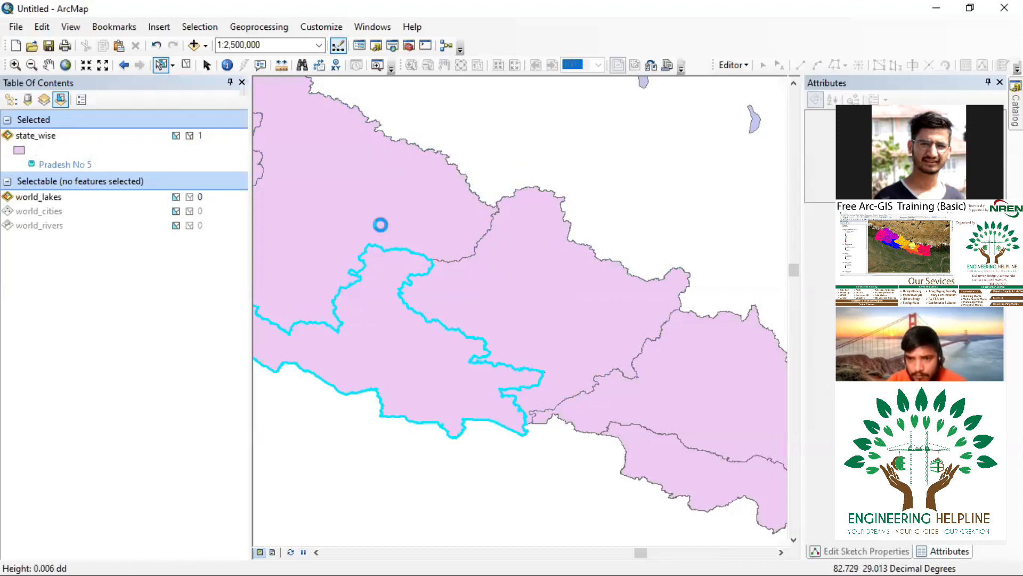
shift+click(523, 262)
shift+click(678, 371)
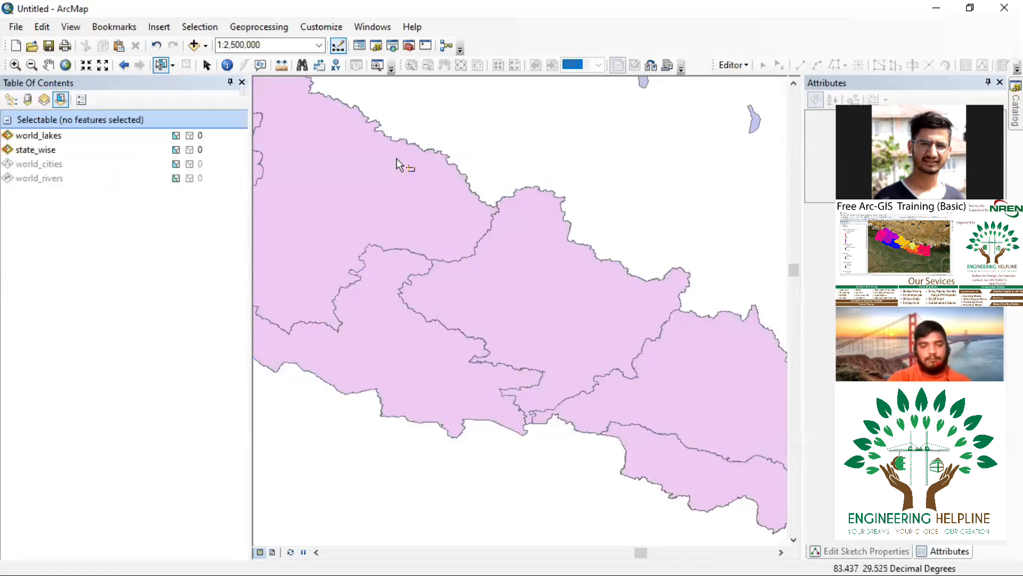
- Select five provinces with one rectangle across the central part of the map, and clear the selection
drag(371, 92, 722, 541)
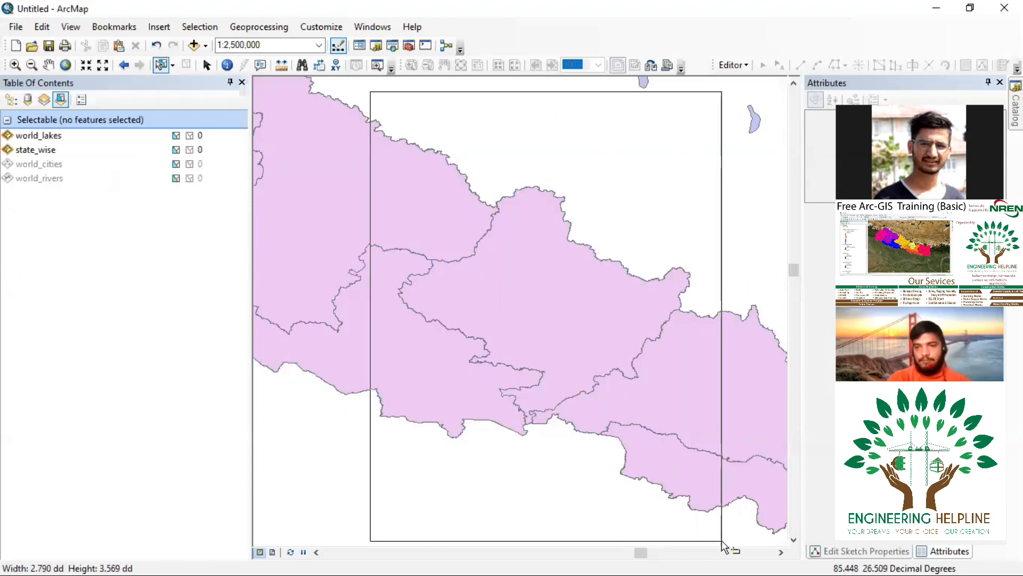
drag(722, 541, 722, 541)
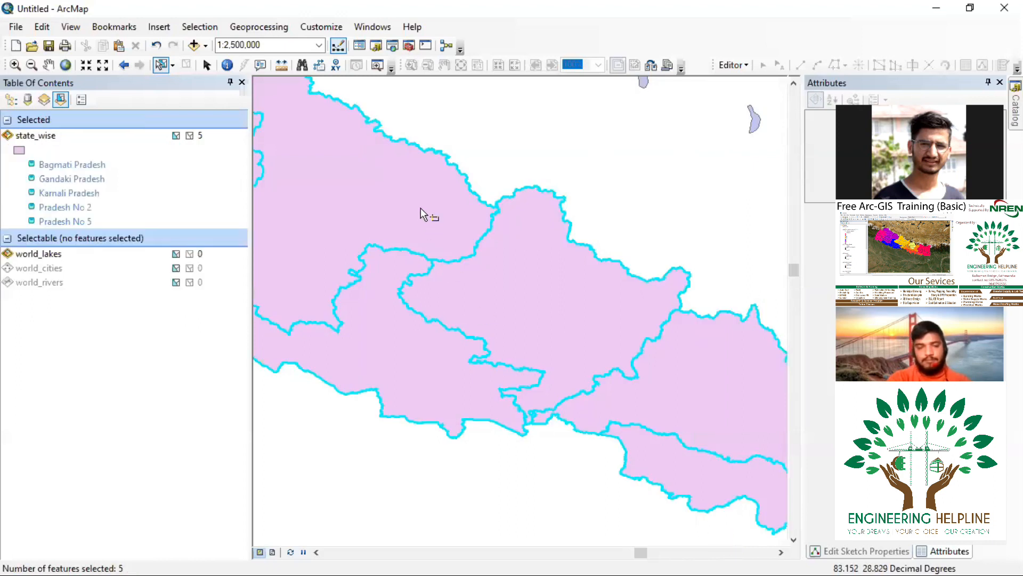
click(482, 134)
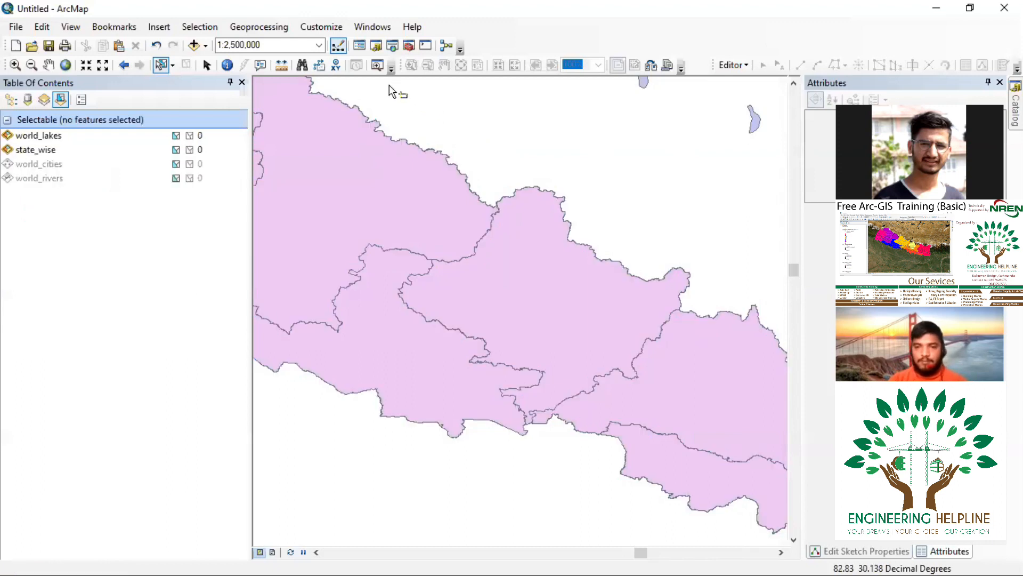
- Box-select Bagmati, Gandaki and Karnali Pradesh plus Pradesh No 2 and No 5, clear them, and box-select them again from the opposite side
drag(397, 98, 688, 535)
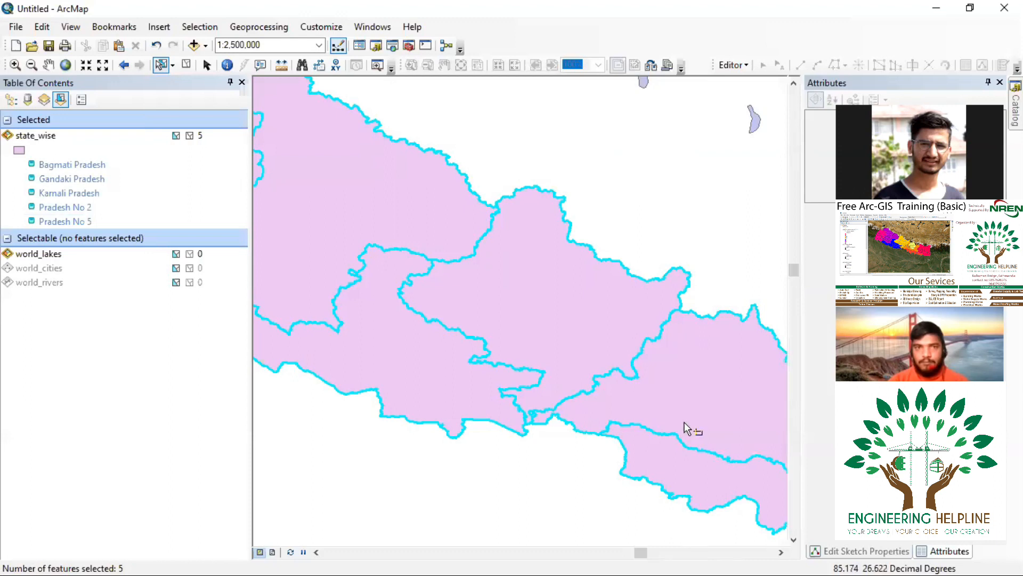
click(725, 148)
drag(705, 129, 582, 185)
drag(363, 460, 363, 459)
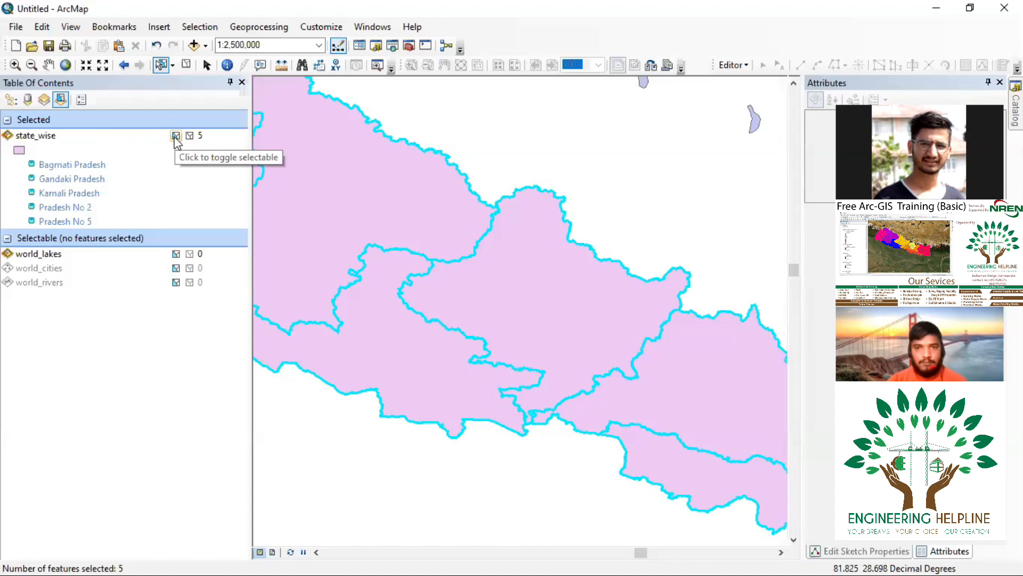
- Clear the five-province selection and select only Gandaki Pradesh on the map
click(186, 65)
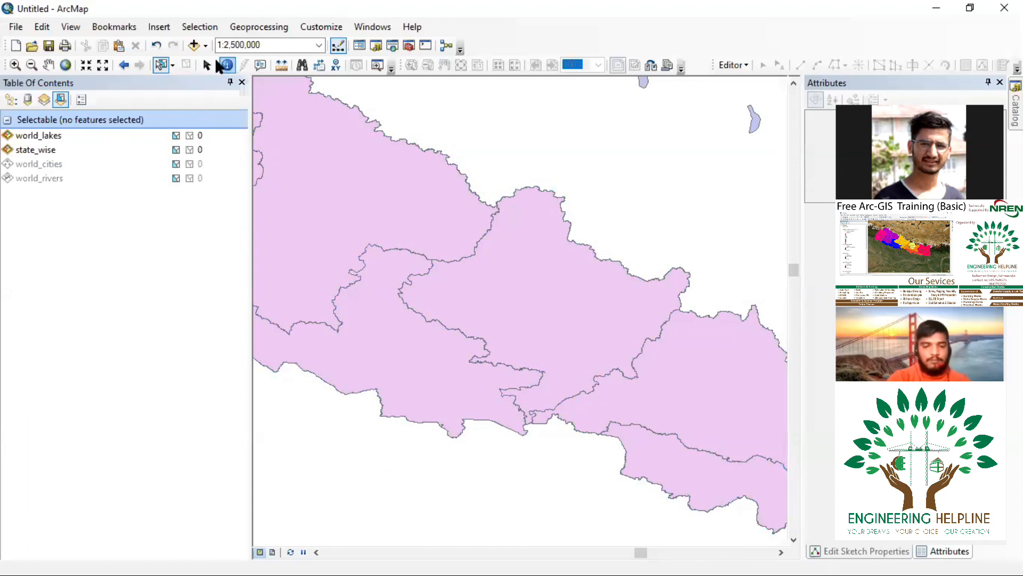
click(422, 224)
click(507, 290)
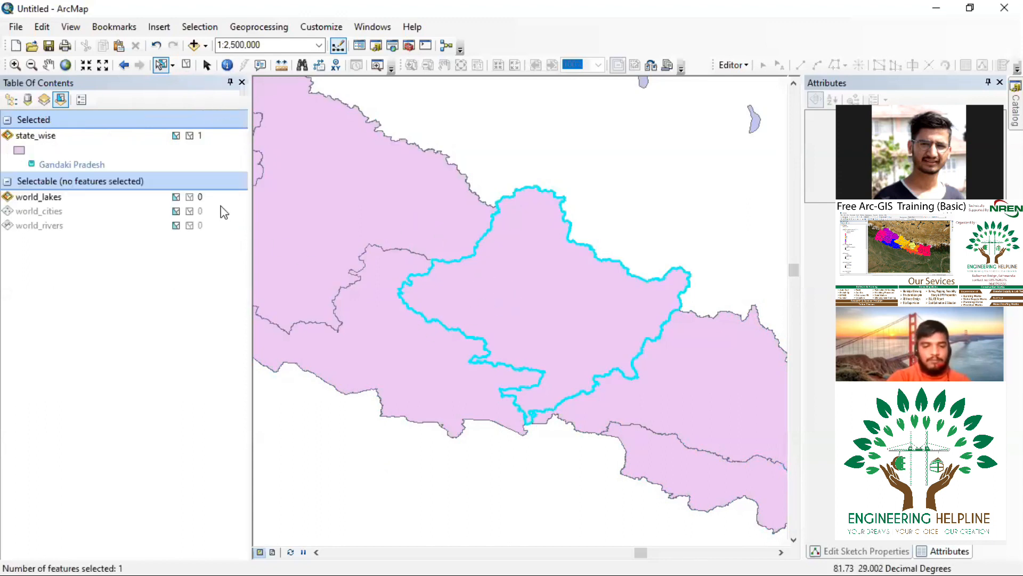
- Select the crescent-shaped lake northeast of the provinces, add Gandaki Pradesh to the selection, and clear only the world_lakes selection
click(751, 126)
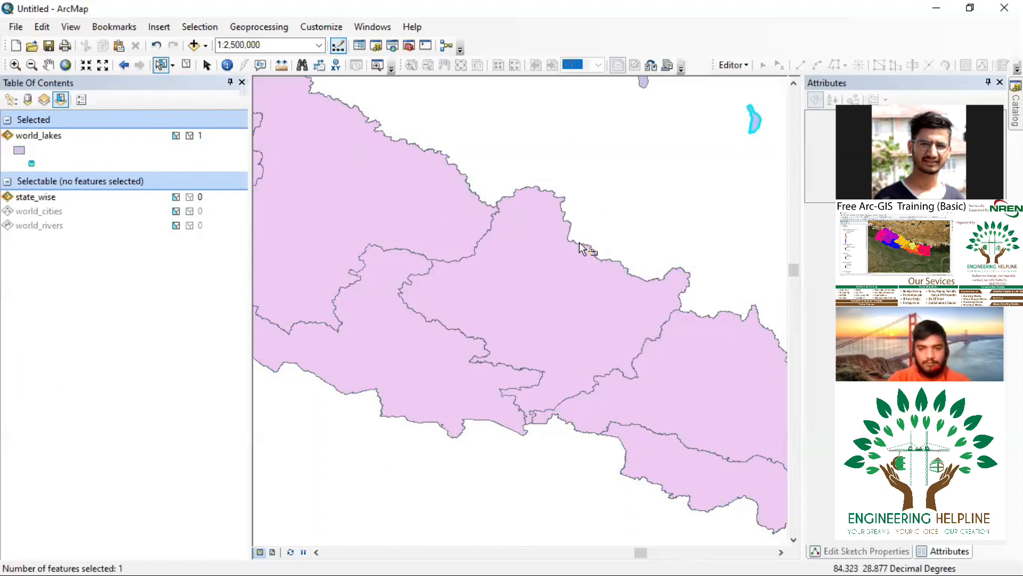
shift+click(576, 267)
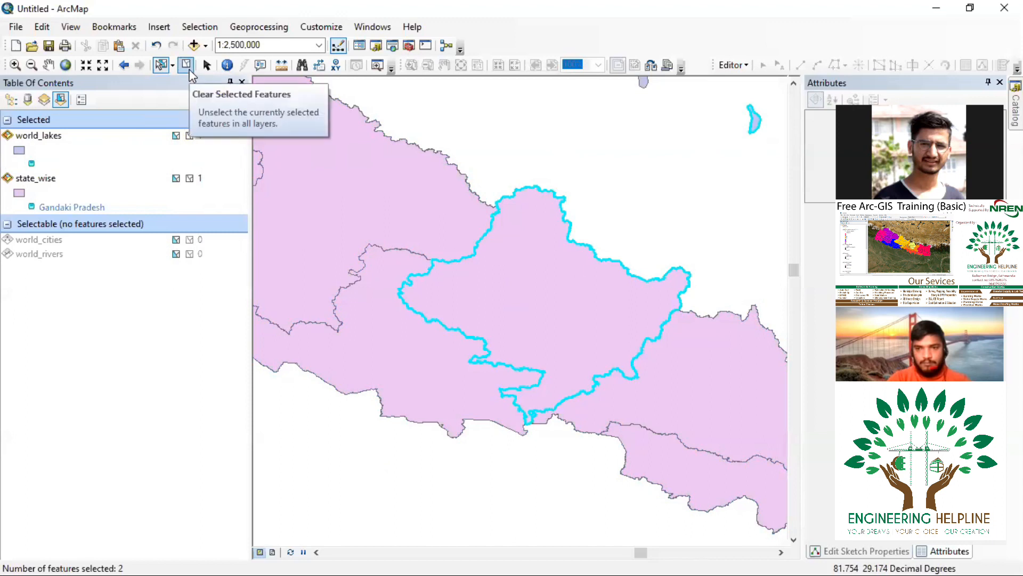
click(190, 136)
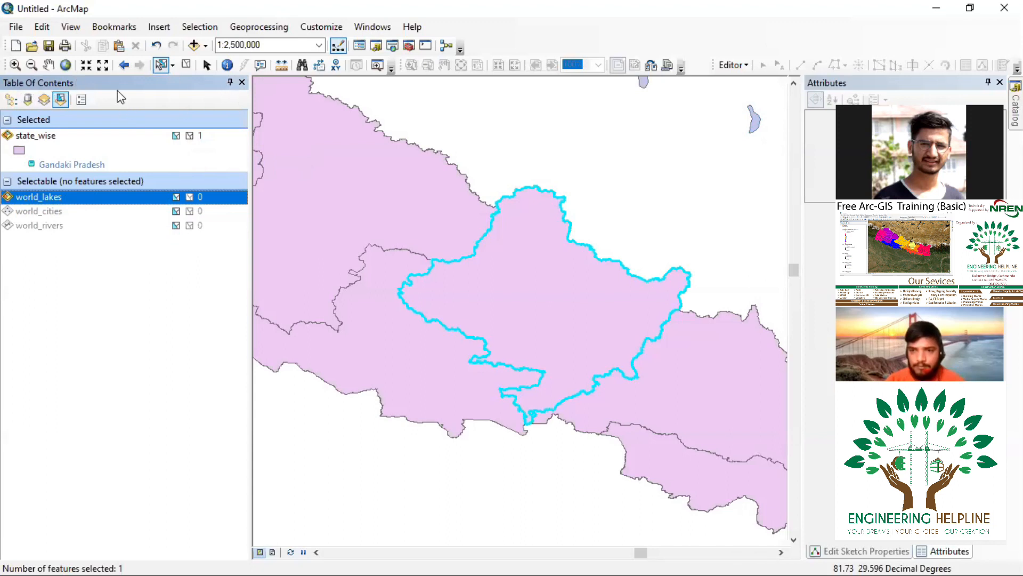
- List the layers by drawing order and remove world_cities, world_rivers and world_lakes from the map
click(11, 100)
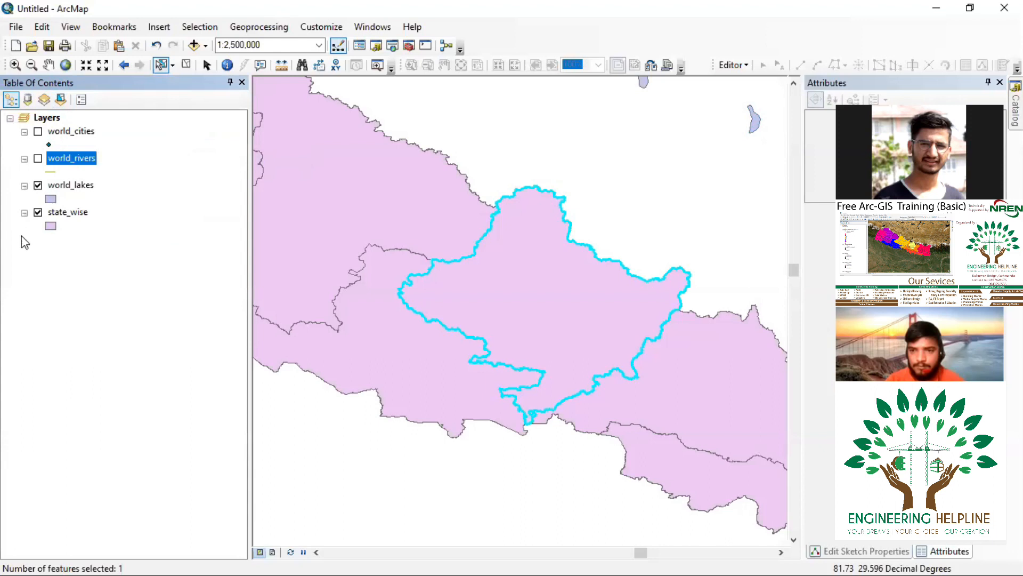
right_click(79, 133)
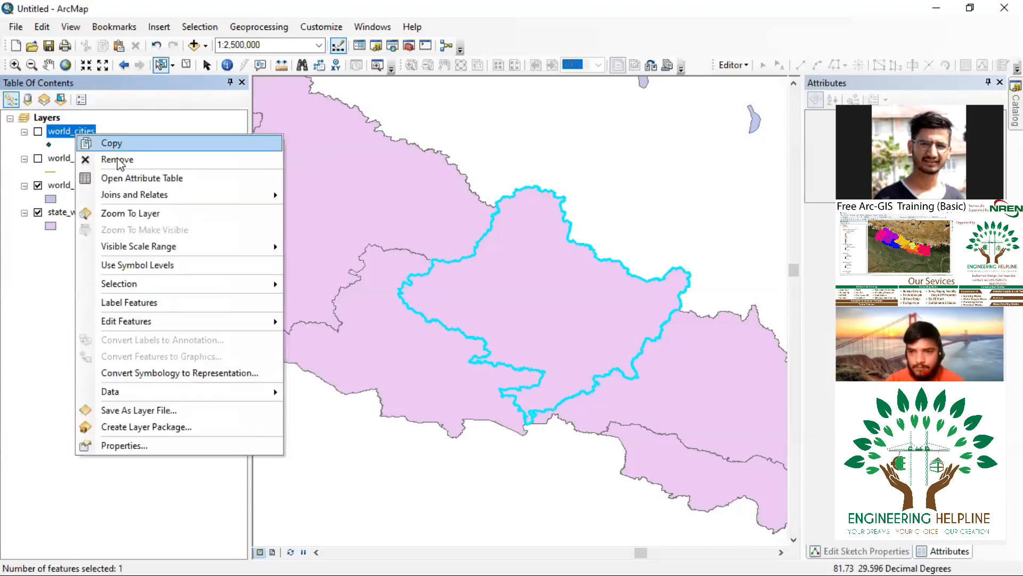
click(118, 159)
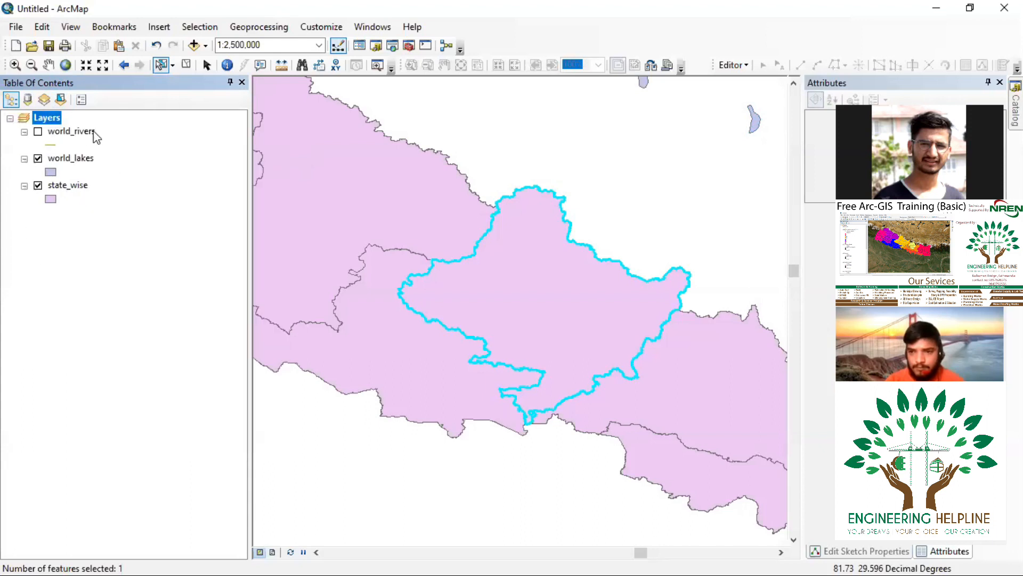
right_click(70, 131)
click(111, 159)
right_click(79, 131)
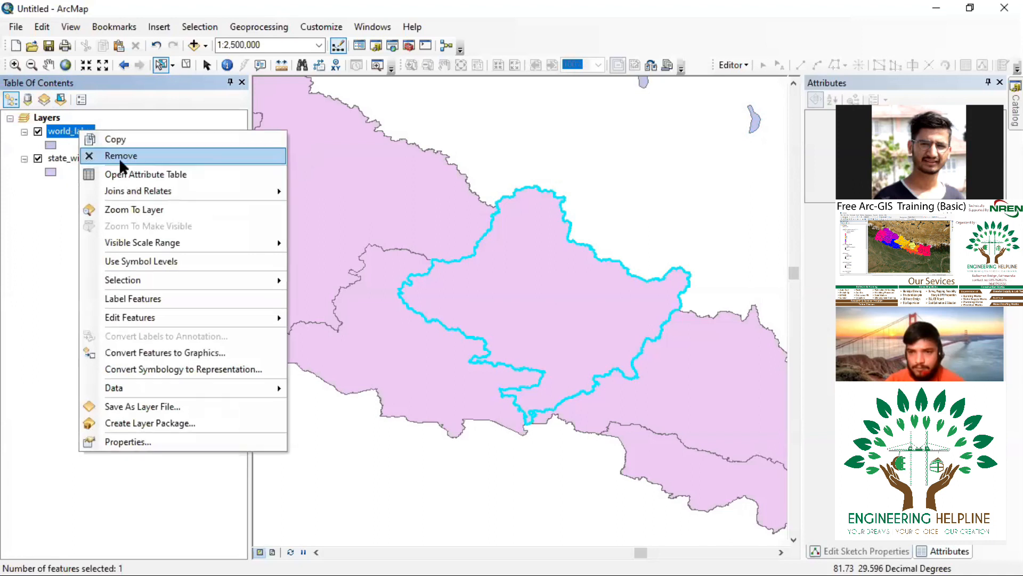
click(120, 160)
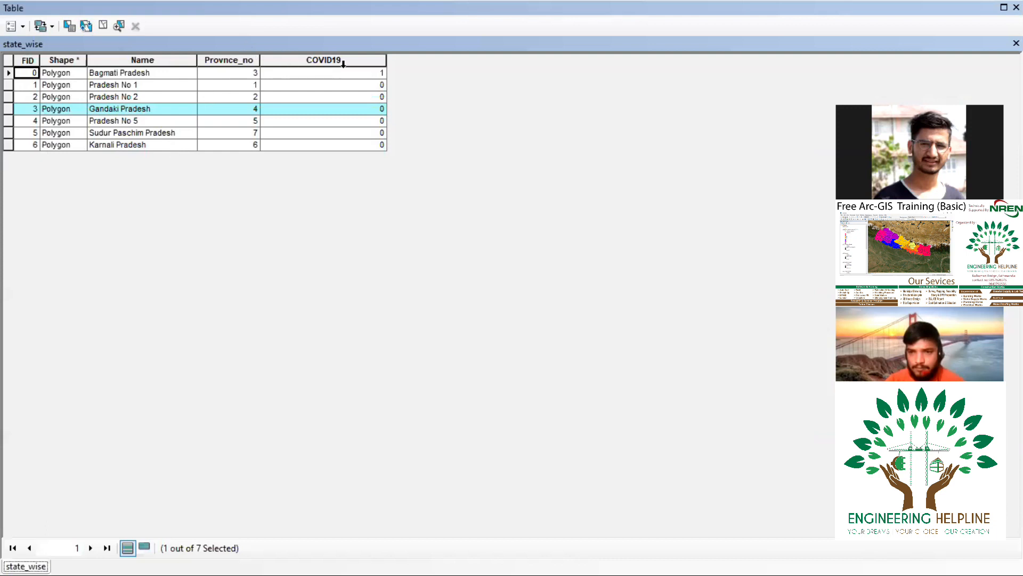
- Examine the fields of the state_wise attribute table, including COVID19, and close the table
click(1016, 43)
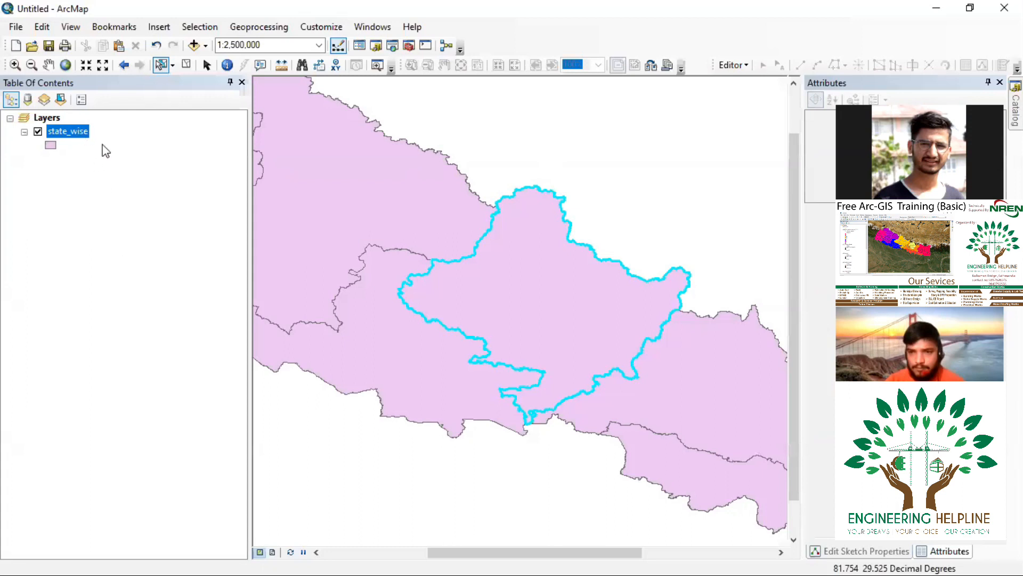
right_click(78, 133)
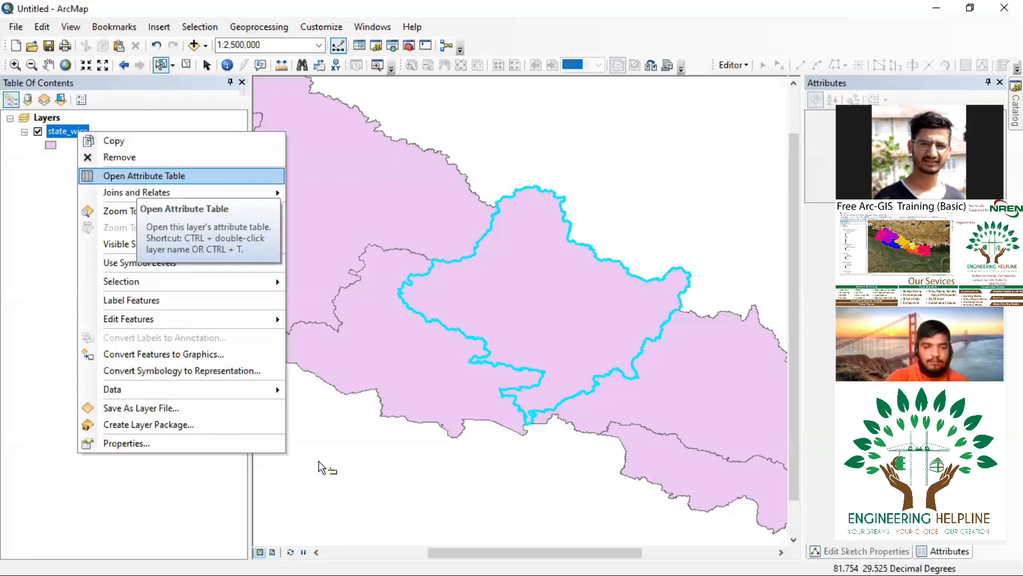
- Switch to File Explorer, view data.csv from the covid 19 folder in Notepad, and close both windows
key(super)
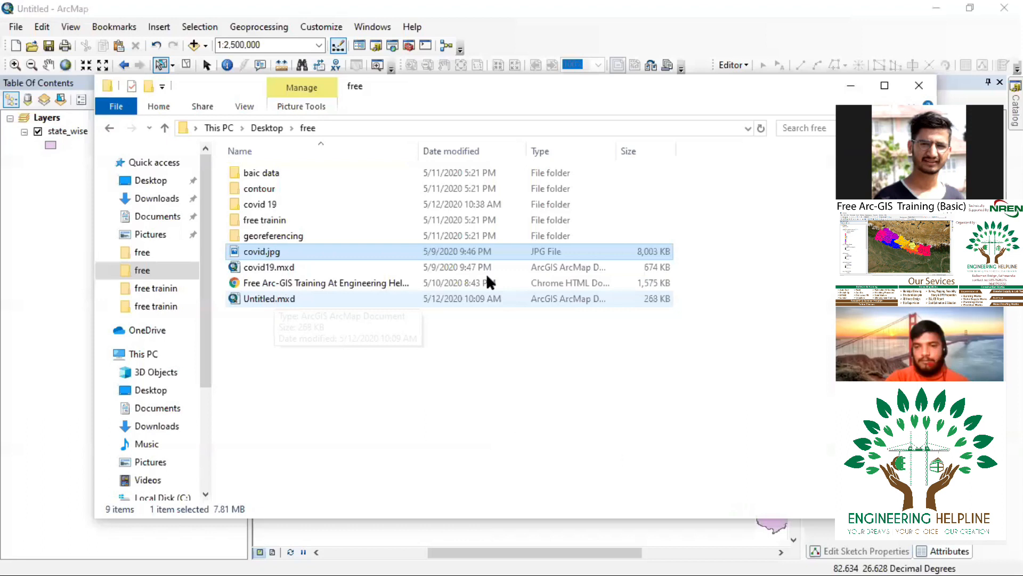
double_click(274, 206)
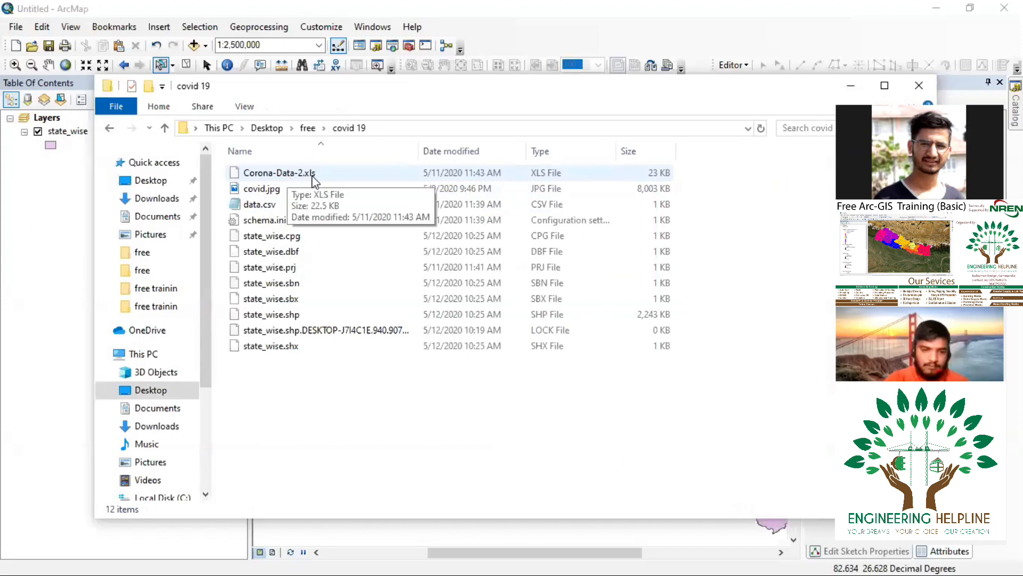
click(275, 204)
double_click(274, 204)
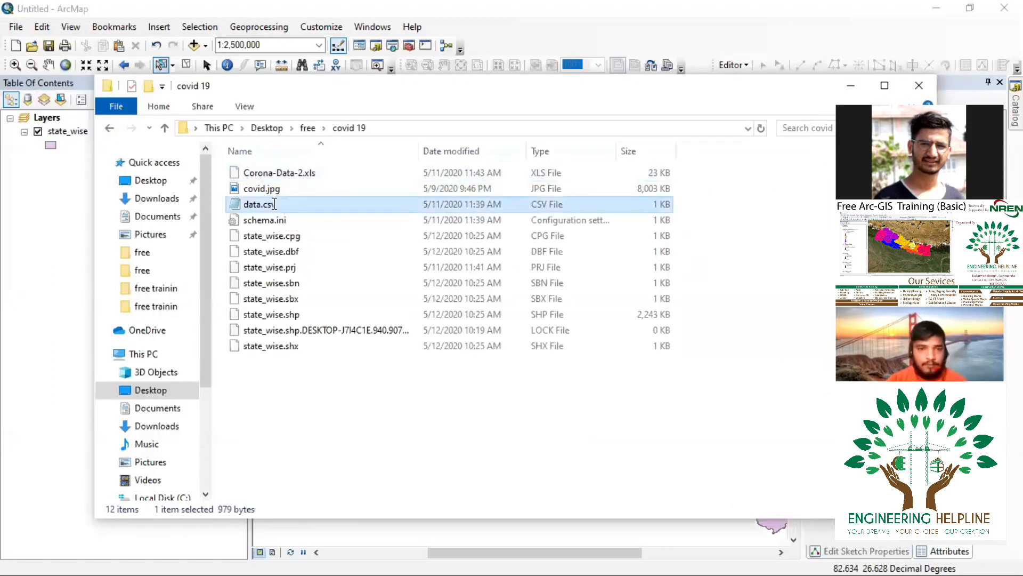
double_click(274, 204)
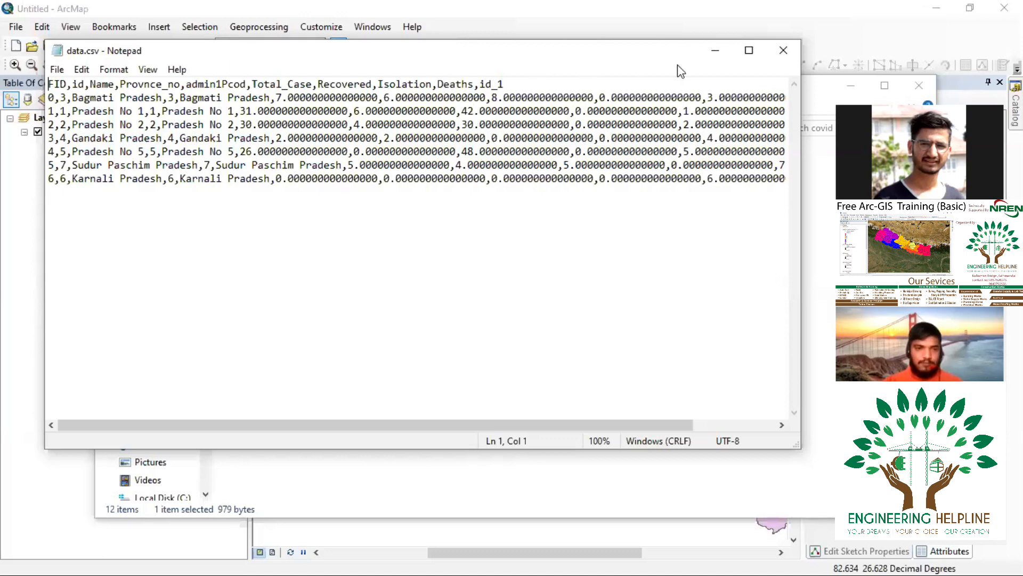
click(783, 52)
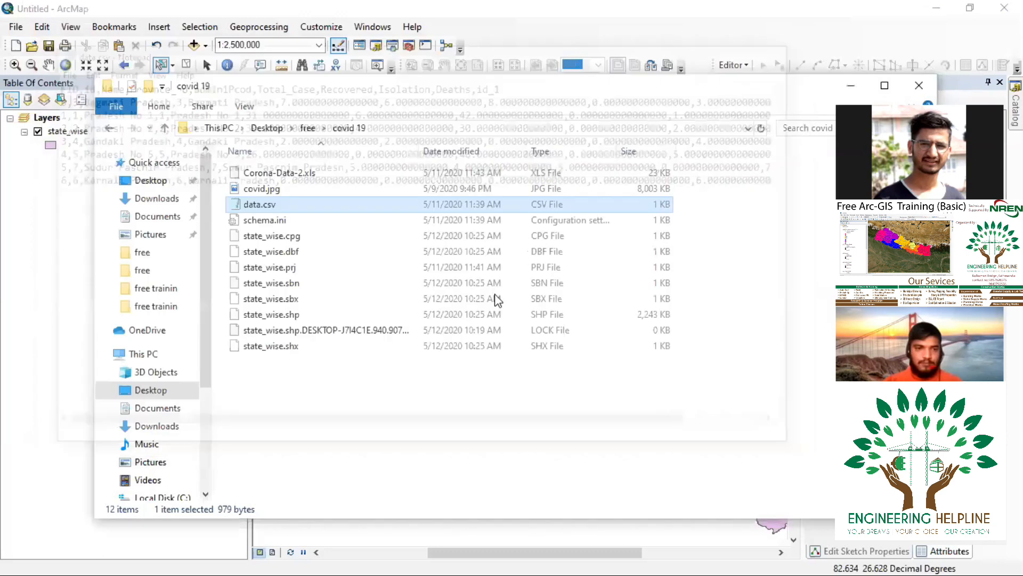
click(916, 87)
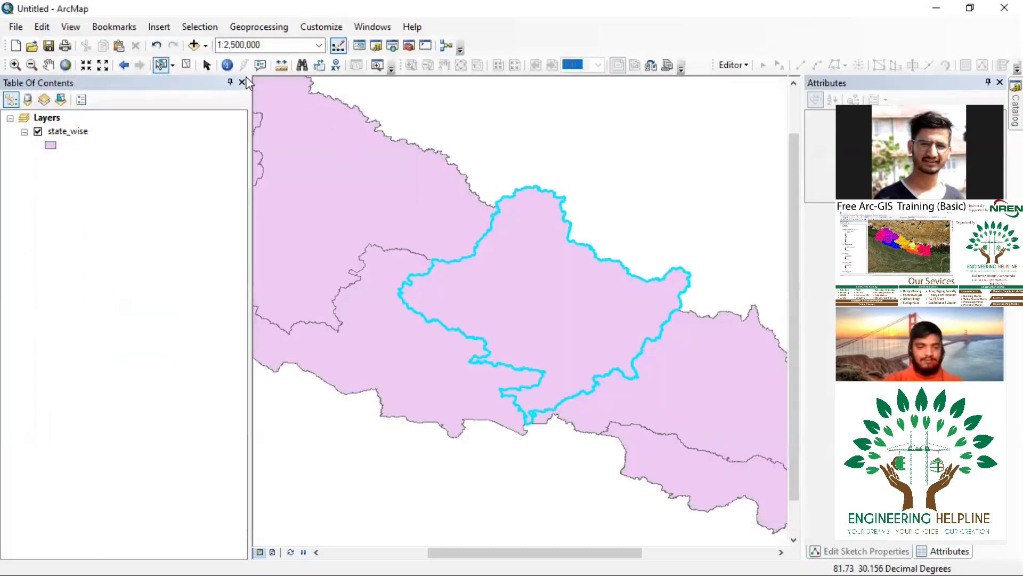
- Add the Sheet1$ table from the Corona-Data-2.xls workbook to the map
click(196, 45)
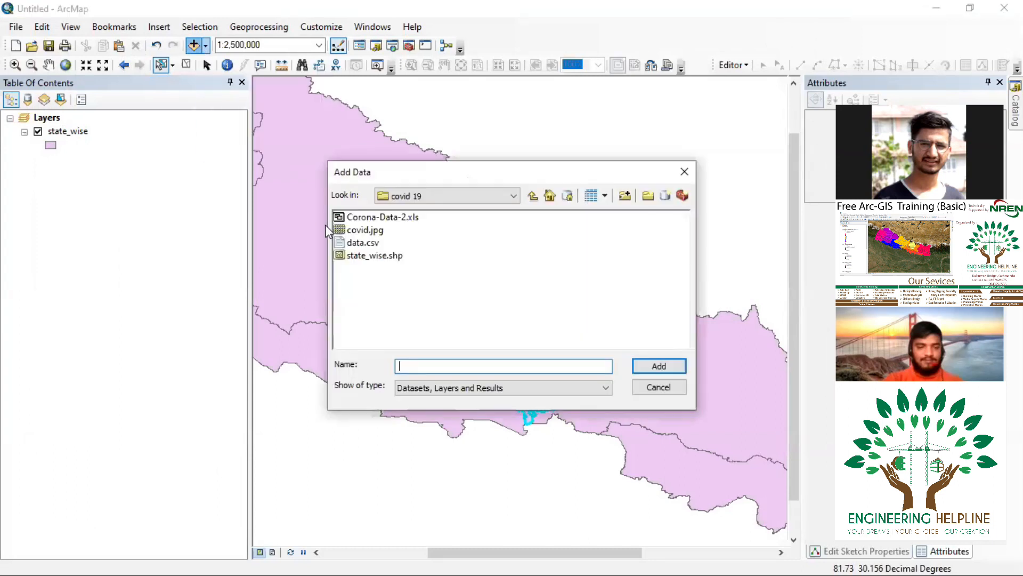
click(383, 219)
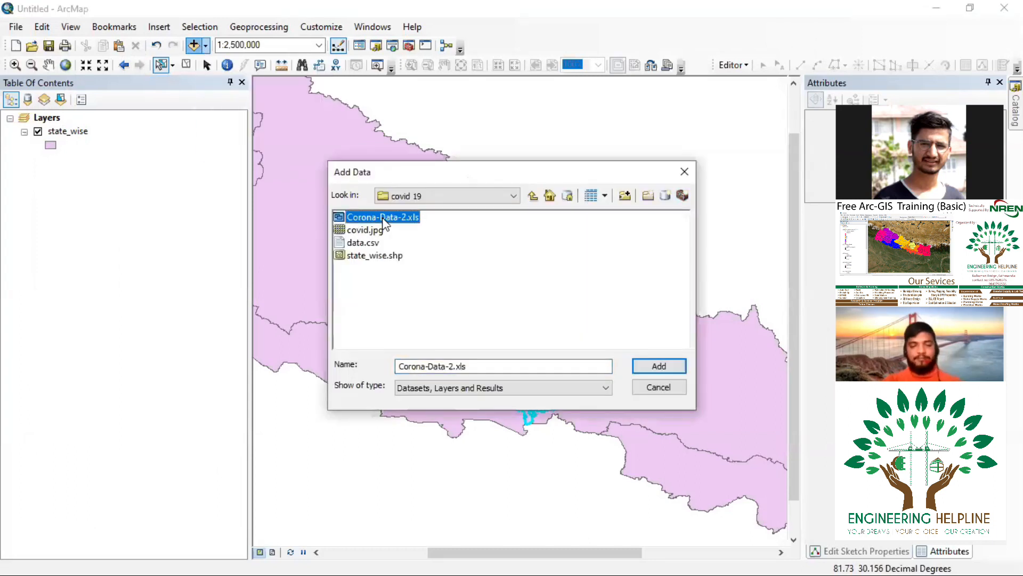
click(643, 368)
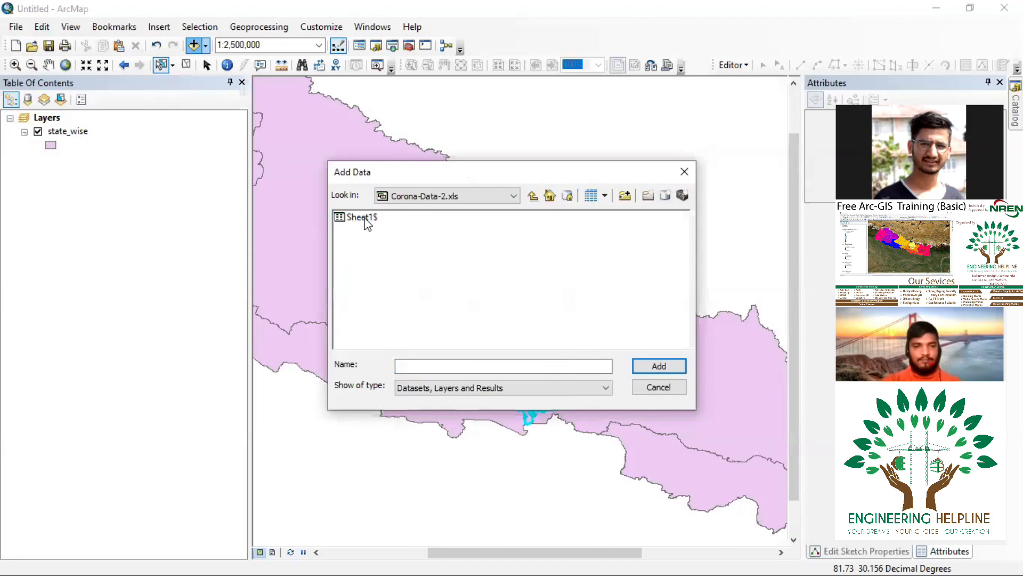
click(366, 220)
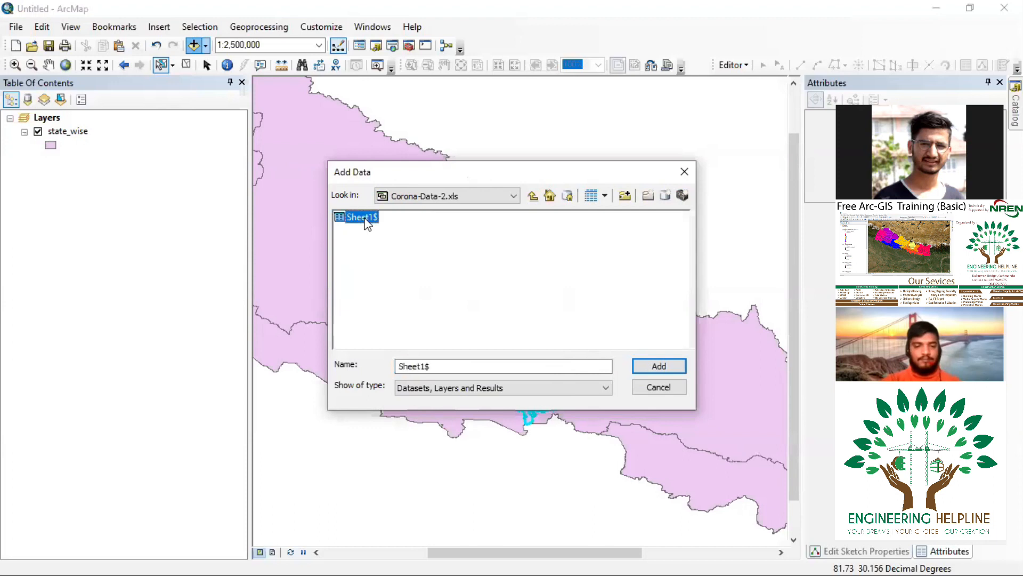
click(659, 368)
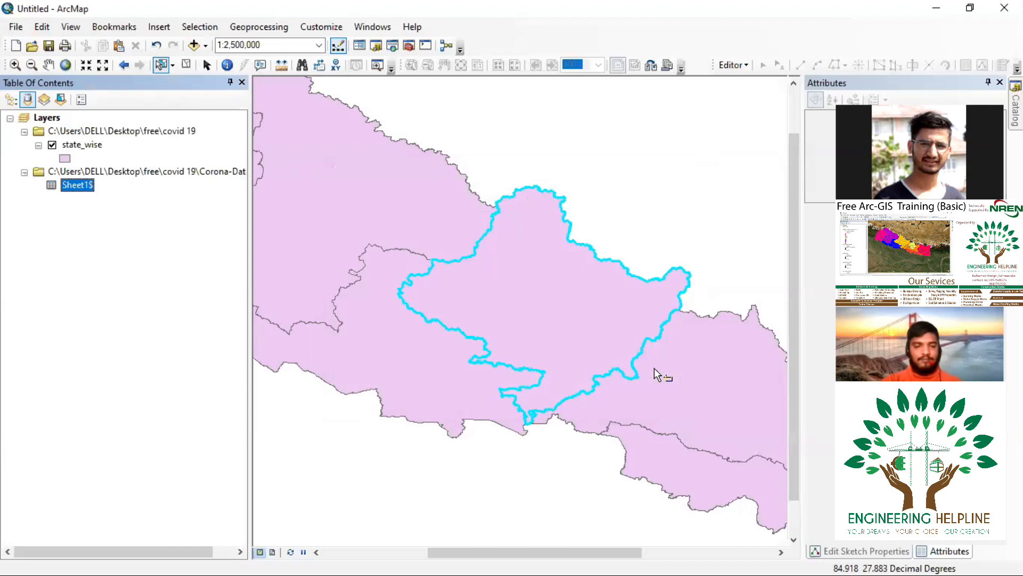
click(110, 219)
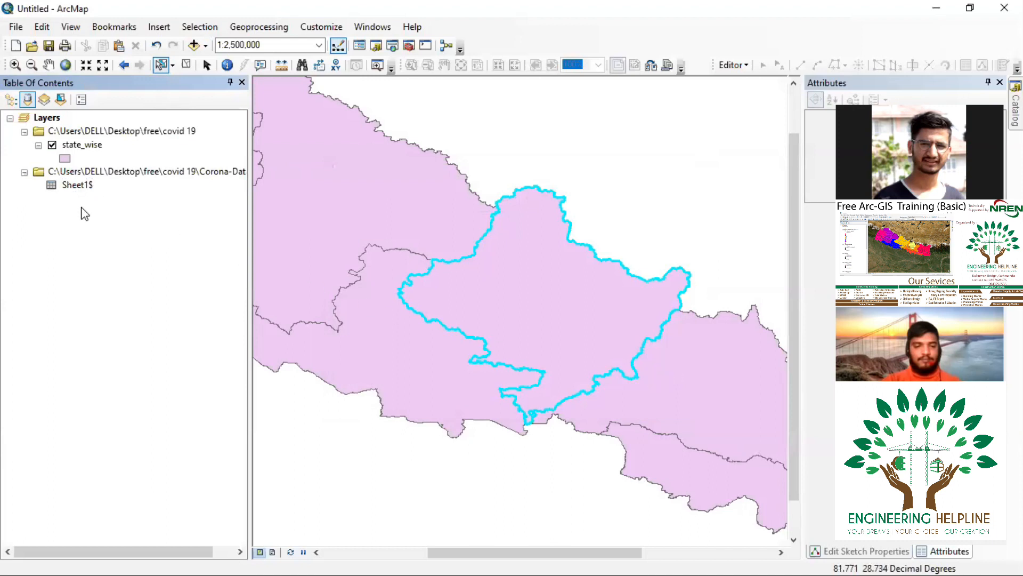
- Open the Sheet1$ table to examine its records, and close it
right_click(83, 185)
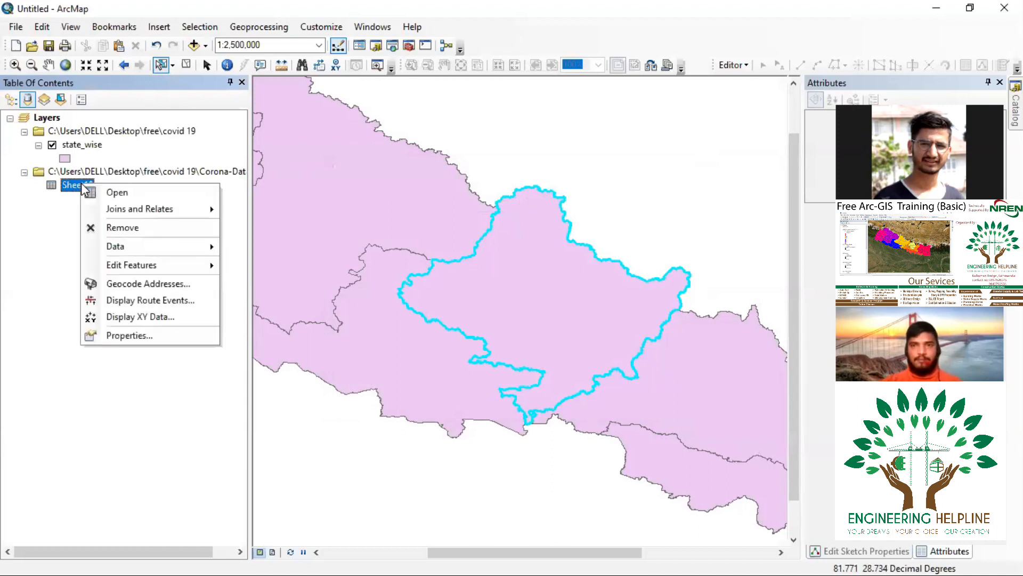
click(121, 192)
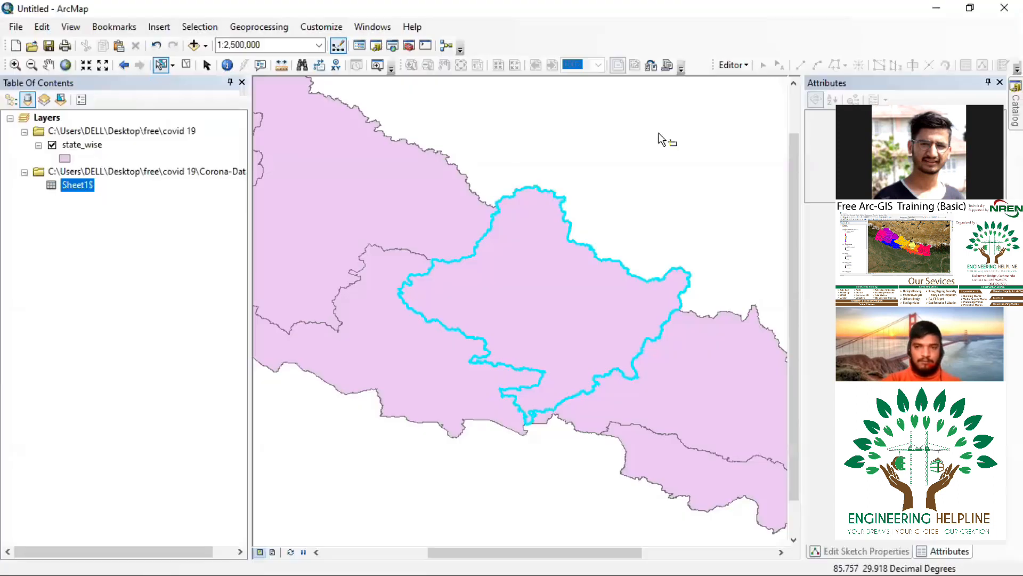
click(1016, 44)
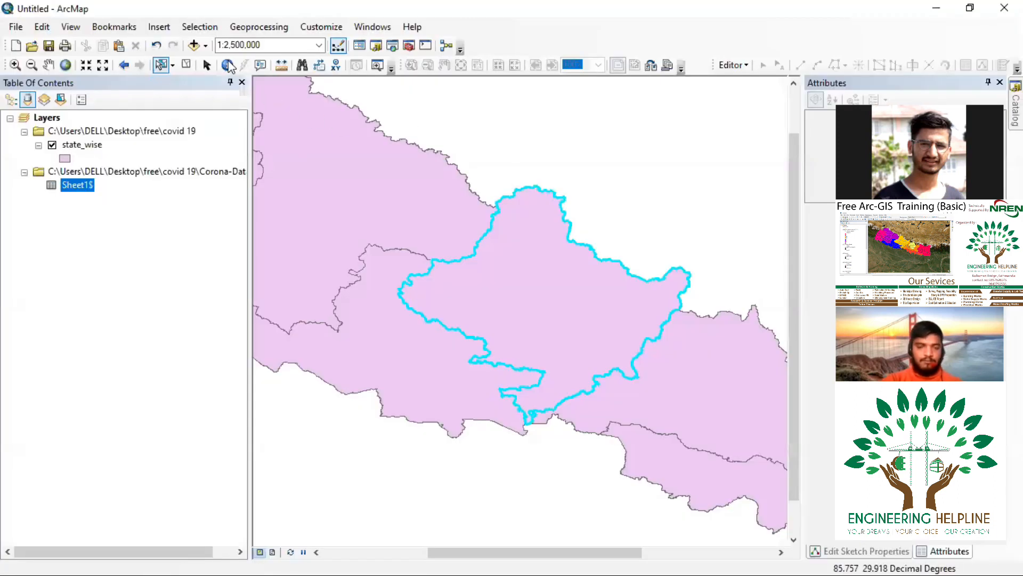
- Add data.csv to the map from the covid 19 folder, reached through the Desktop\free folder connection
click(195, 46)
click(533, 196)
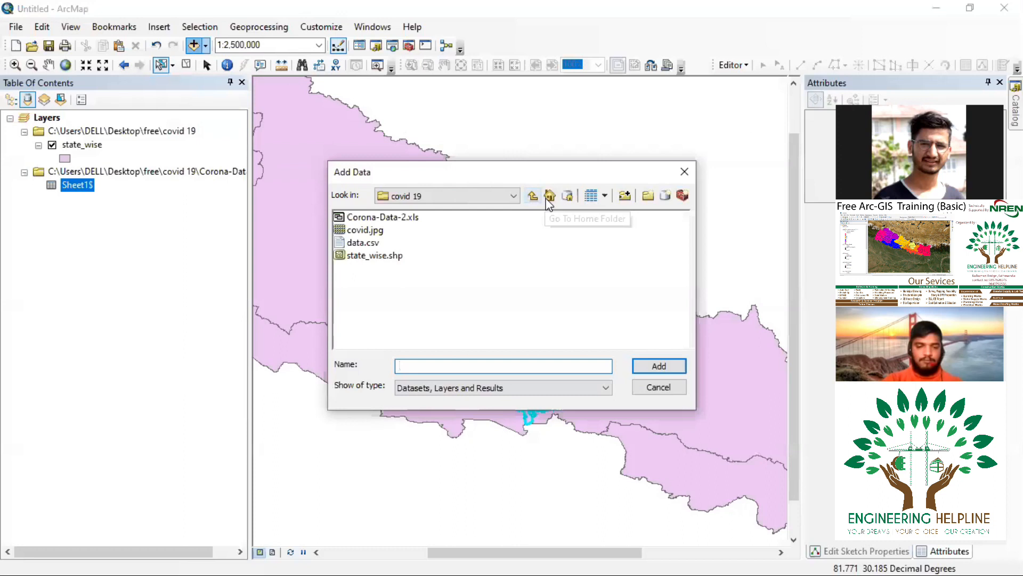
click(550, 196)
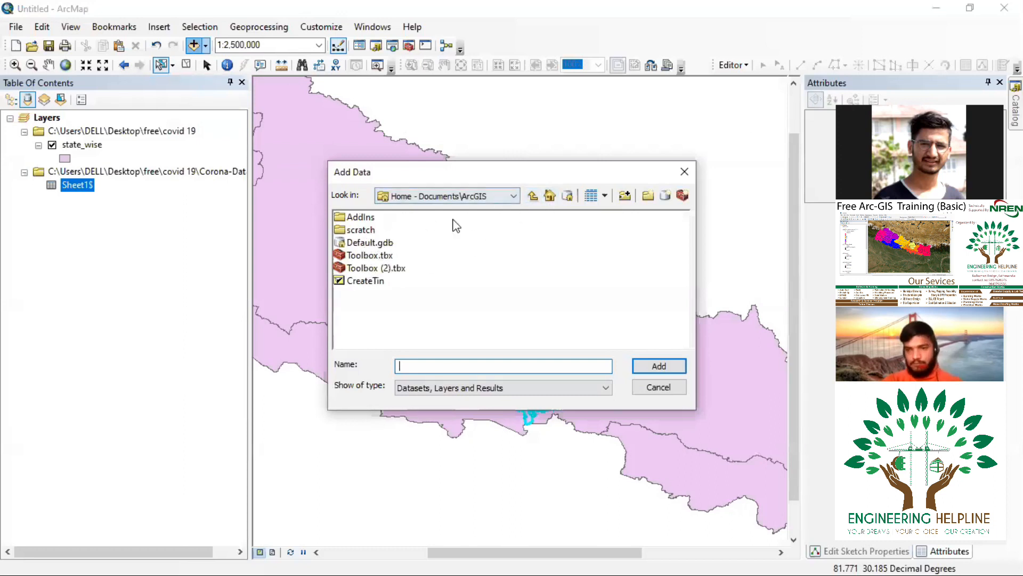
click(590, 346)
click(463, 197)
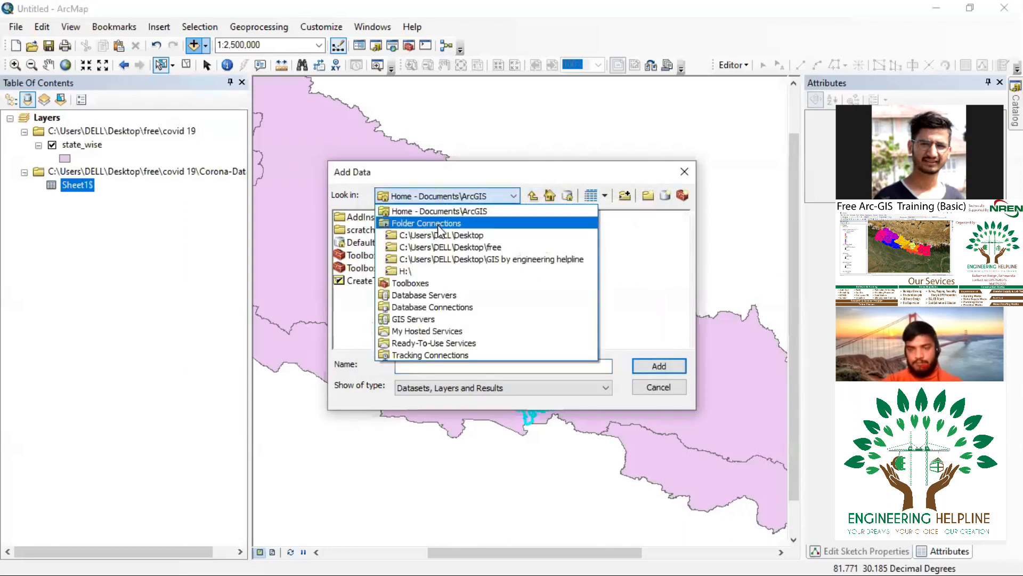
click(438, 224)
double_click(411, 231)
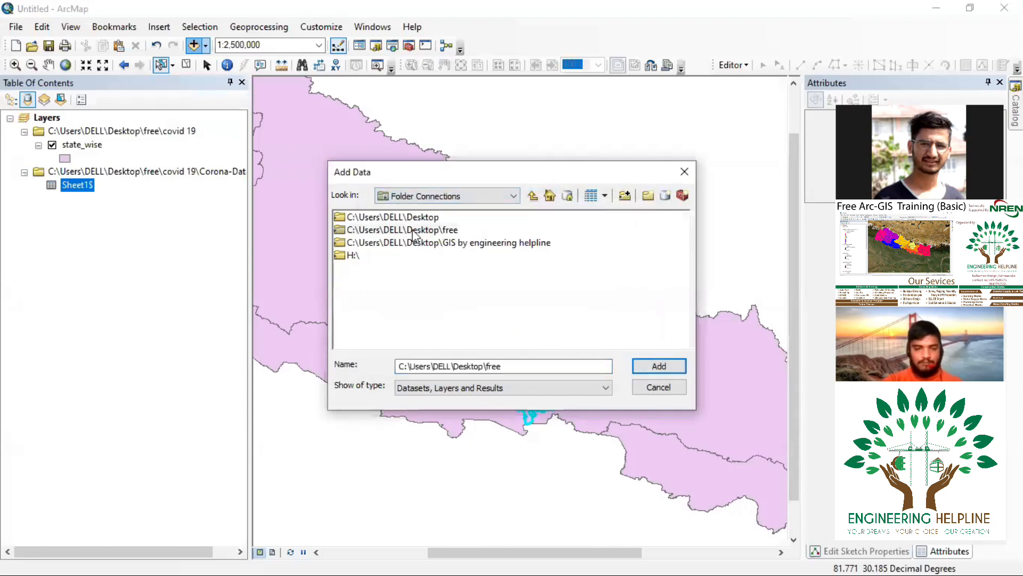
double_click(366, 243)
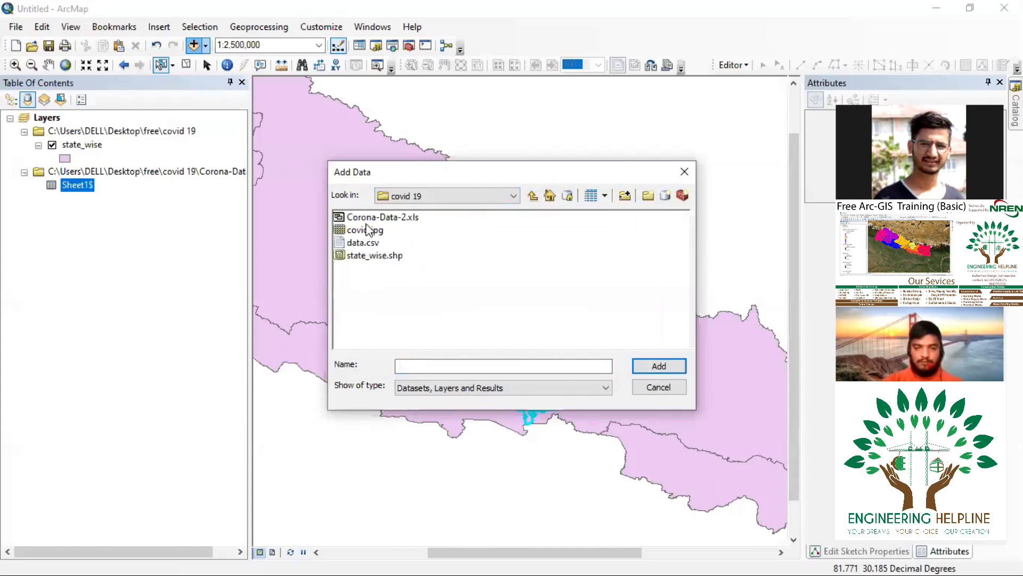
click(408, 216)
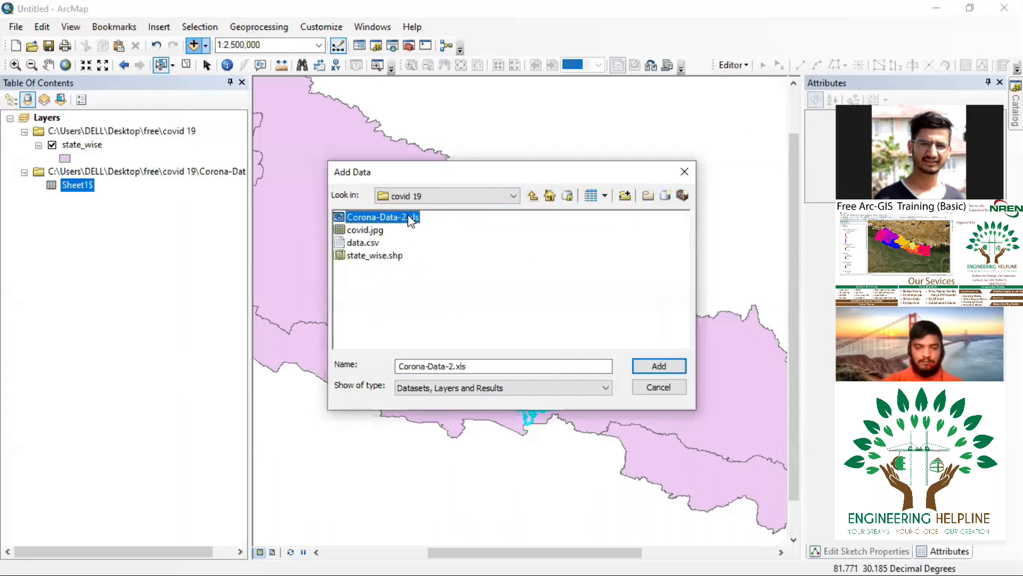
click(371, 244)
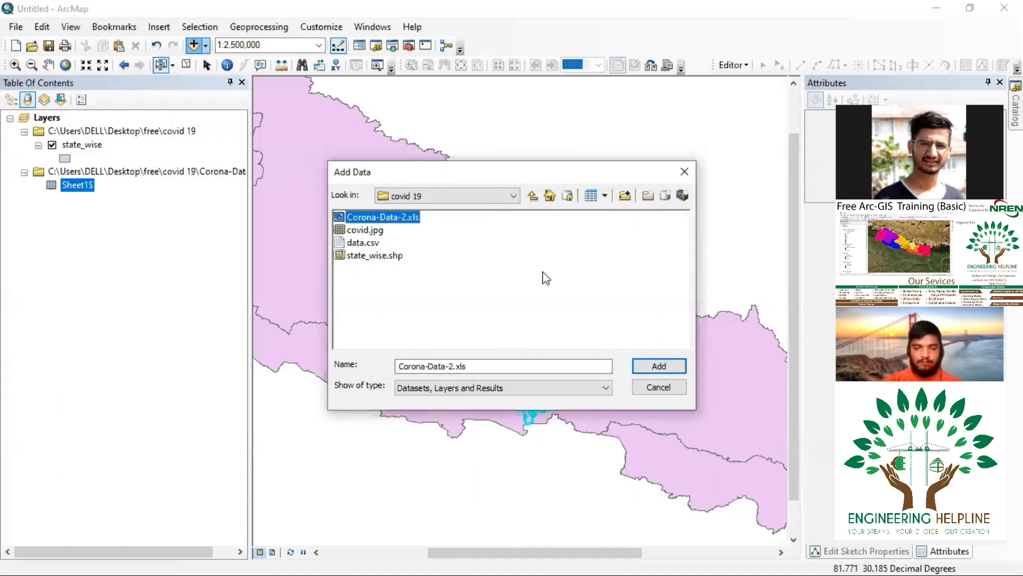
click(664, 368)
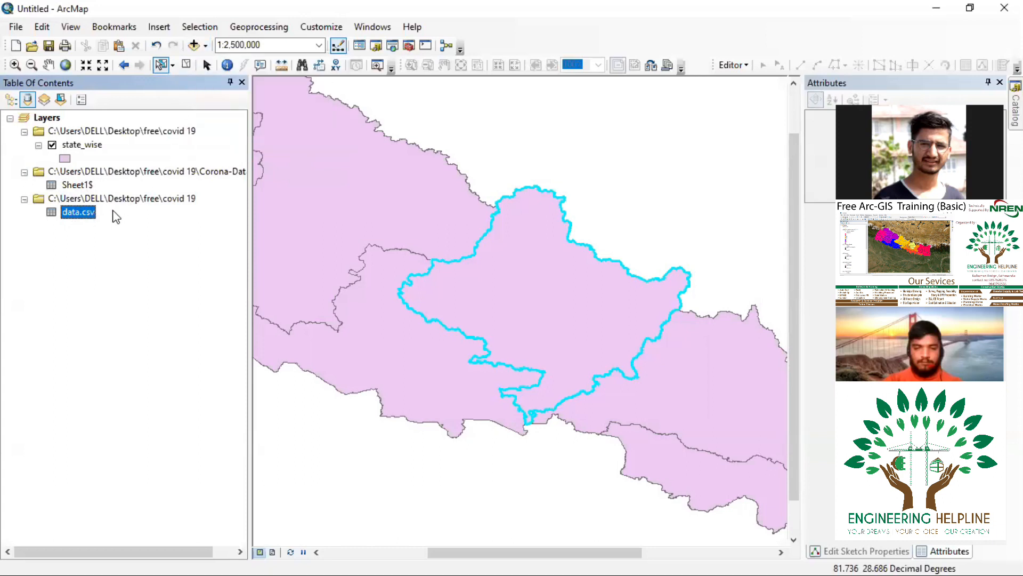
- Open the data.csv table to examine its records, and close it
double_click(88, 215)
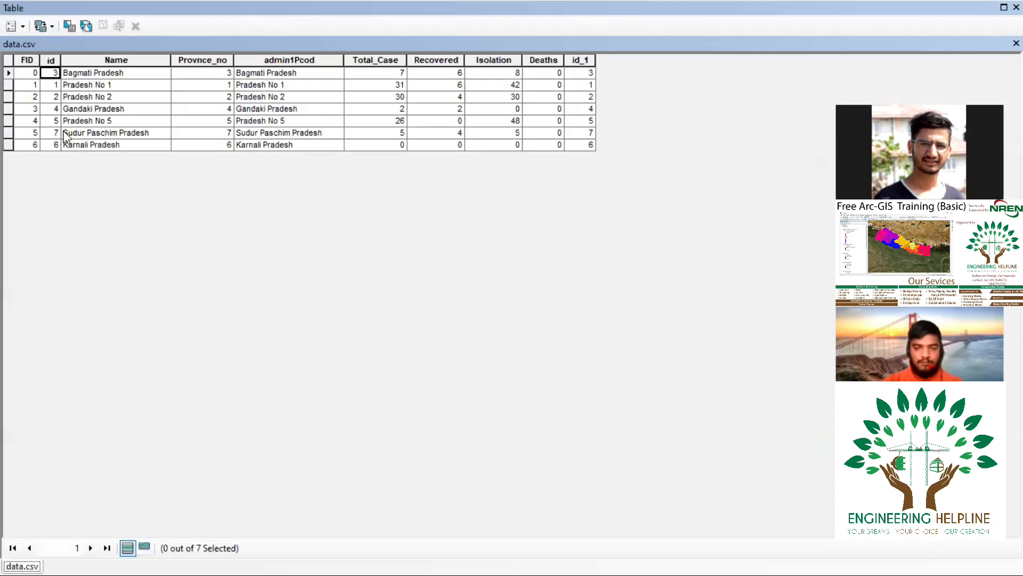
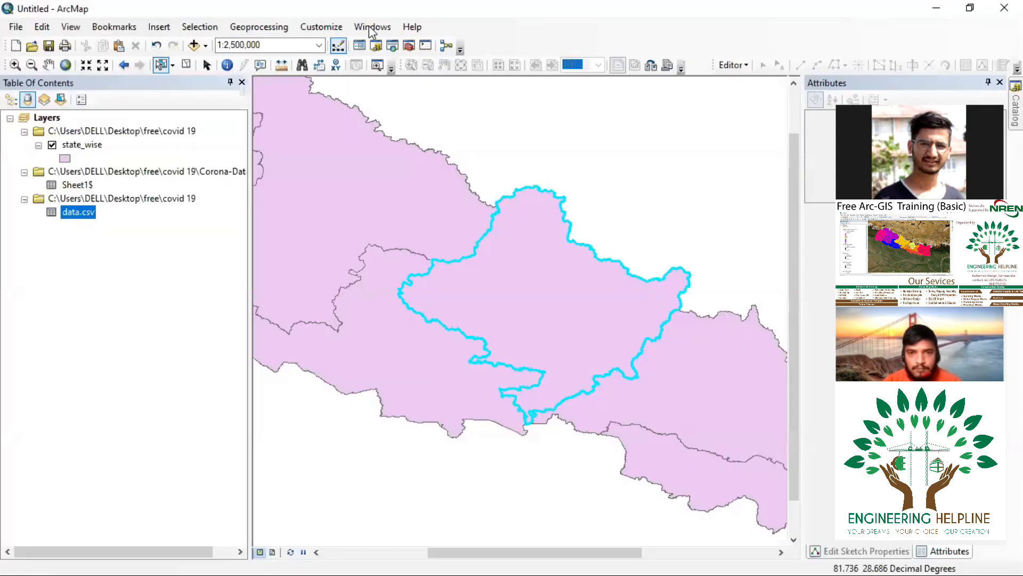
- Remove the Sheet1$ table of the Corona-Data workbook from the map
click(372, 28)
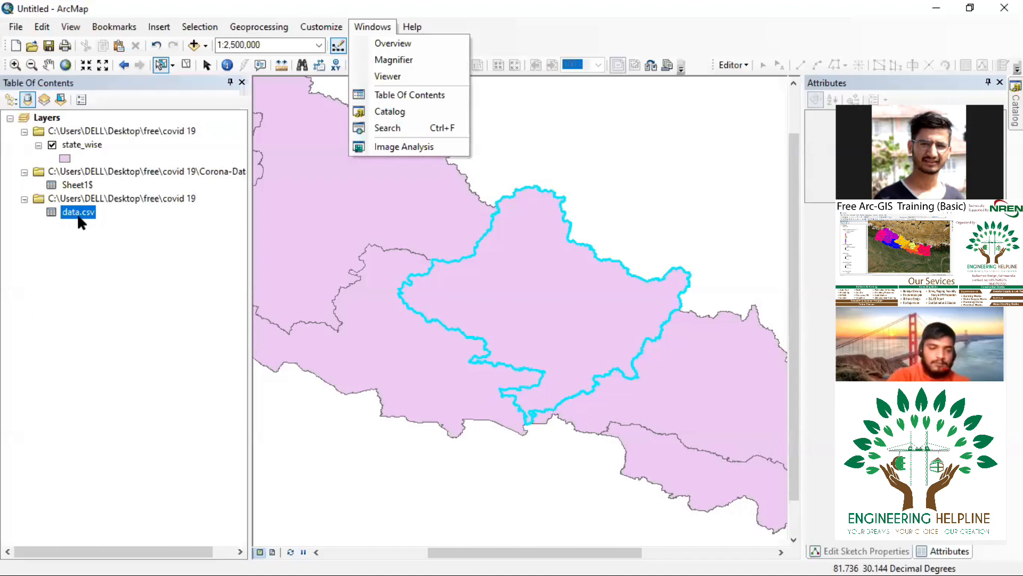
right_click(83, 186)
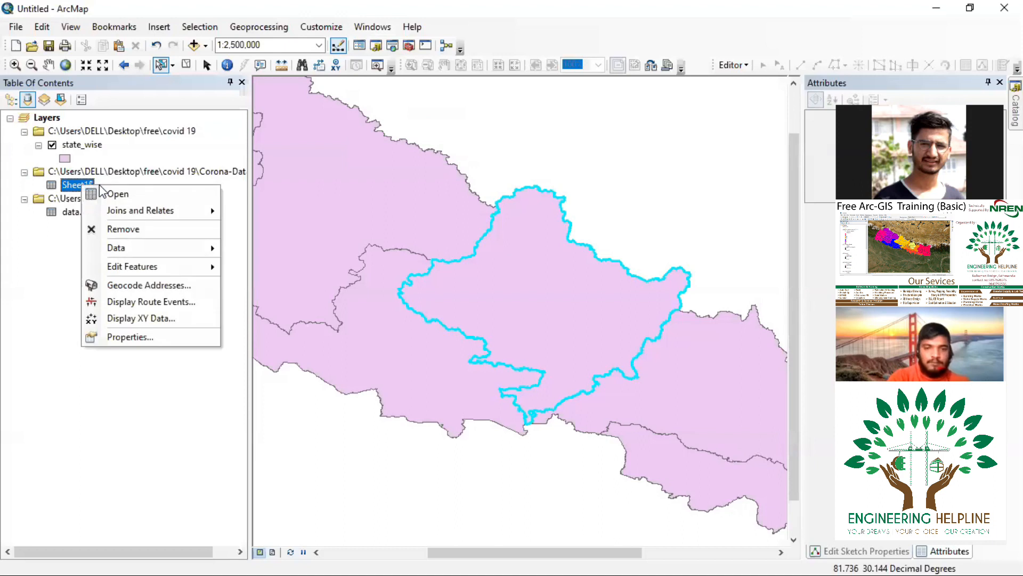
click(131, 230)
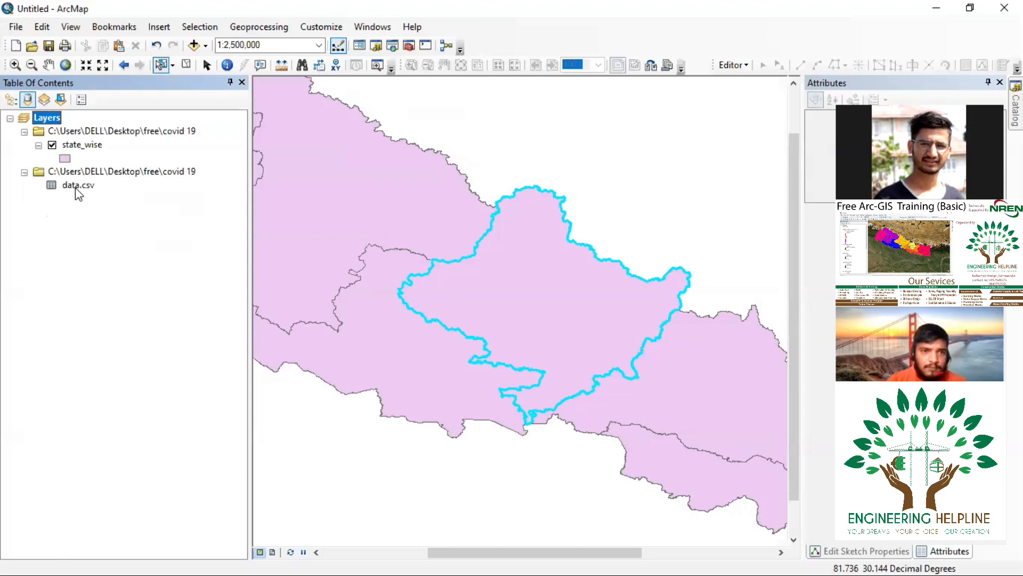
- Select several provinces of the state_wise layer in turn on the full Nepal map, ending with Gandaki Pradesh
drag(90, 183, 483, 293)
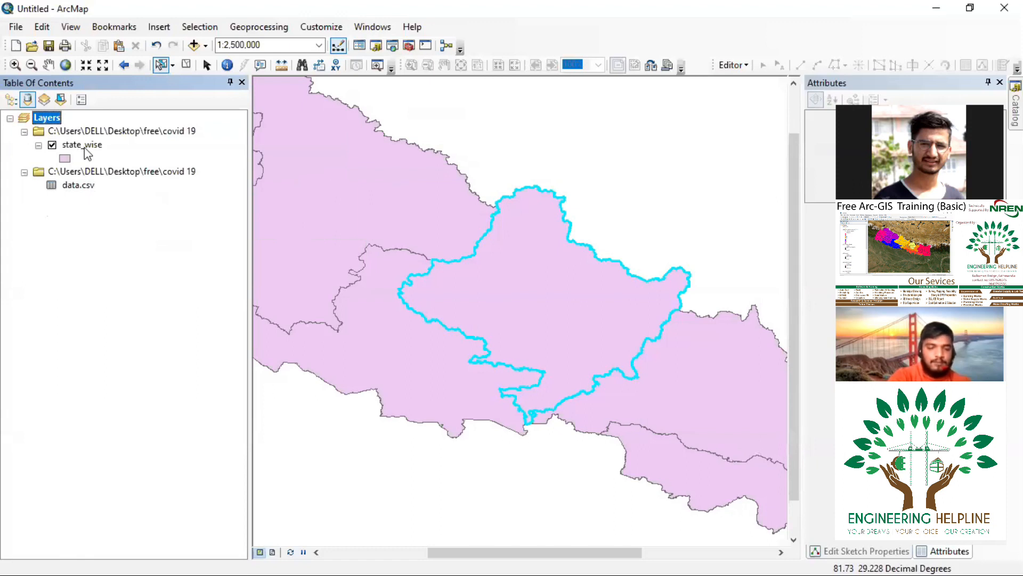
scroll(541, 373, down, 2)
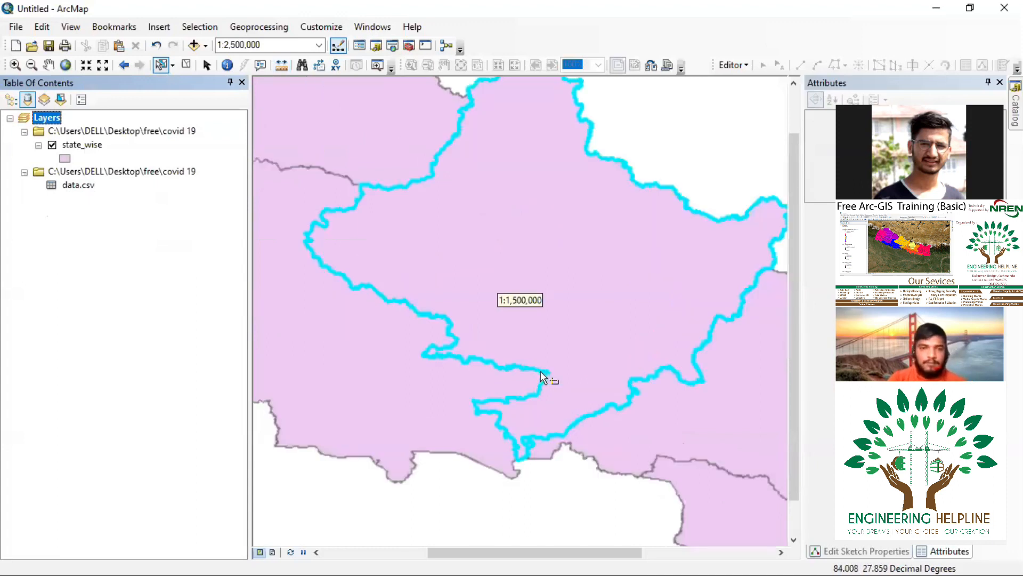
scroll(541, 370, up, 3)
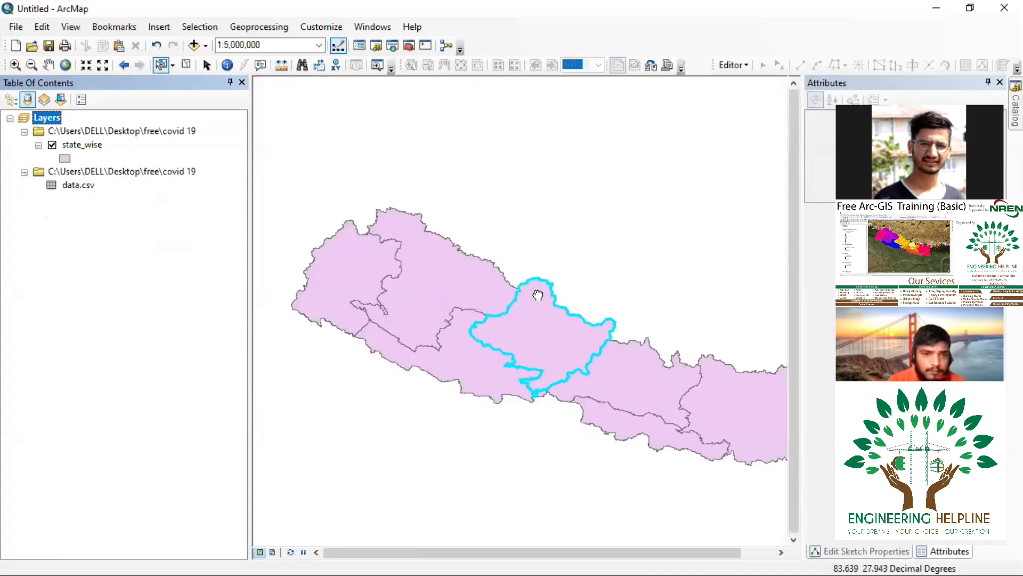
click(385, 225)
click(497, 261)
click(597, 298)
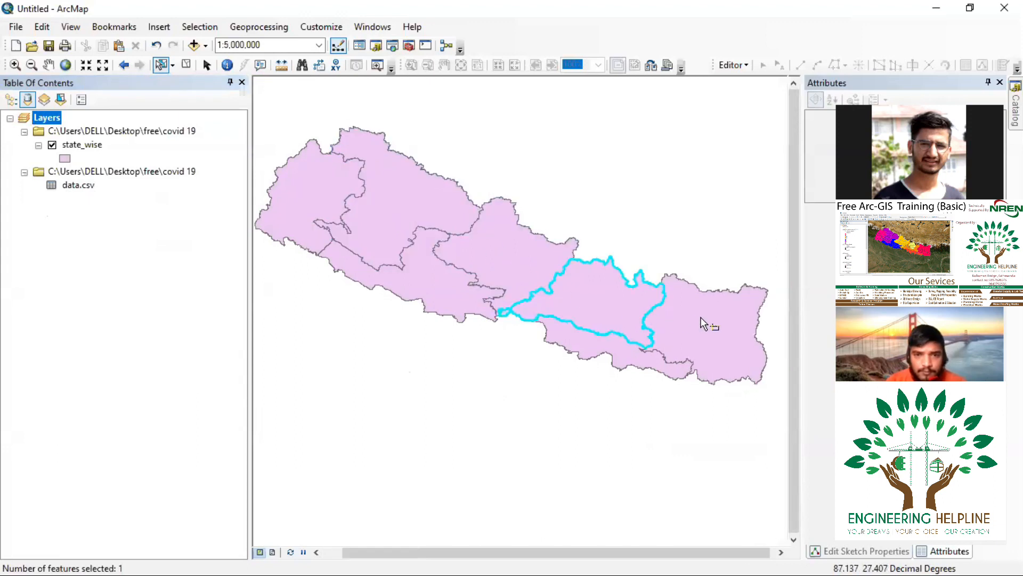
click(700, 318)
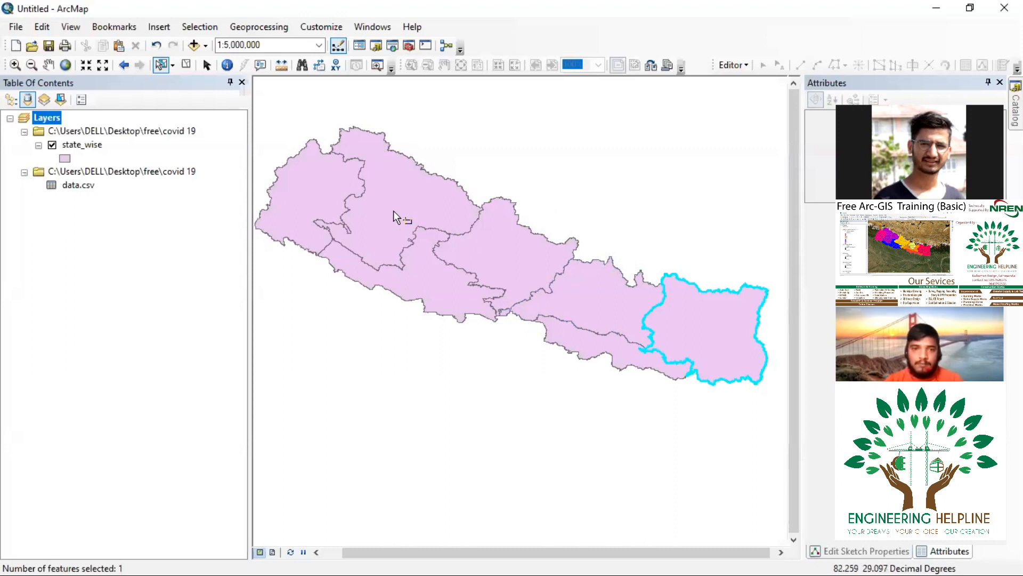
click(589, 277)
click(509, 280)
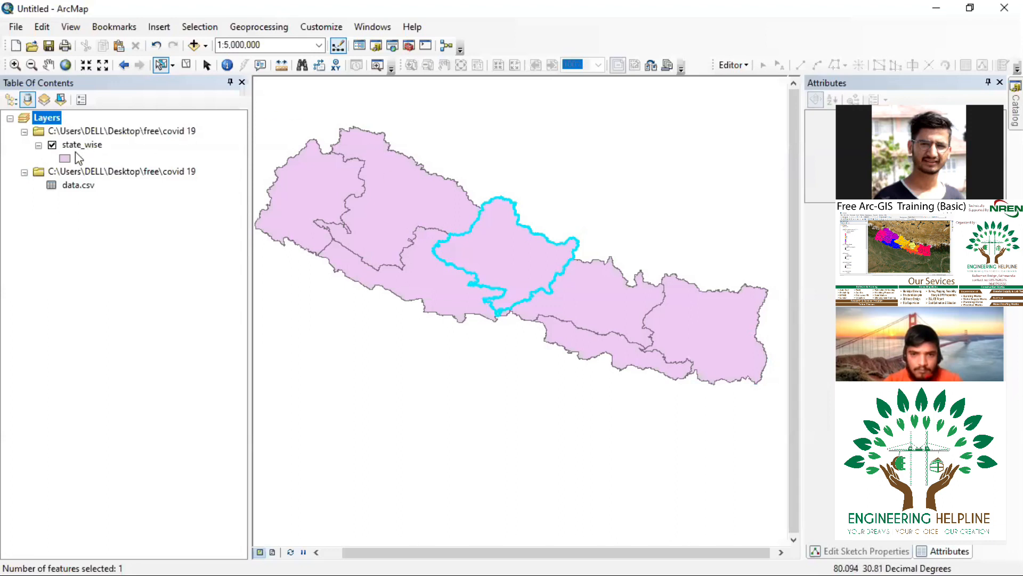
right_click(84, 184)
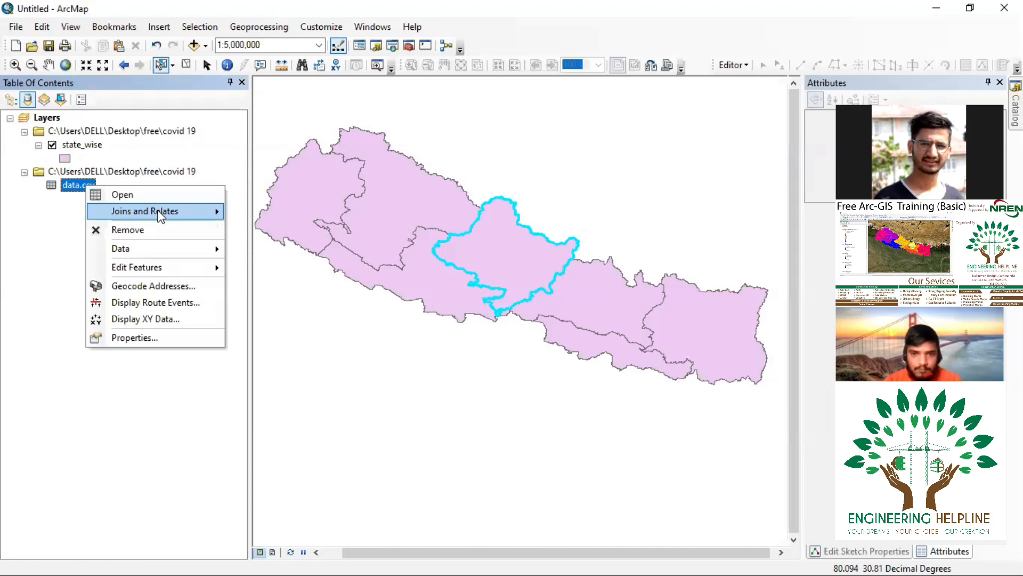
mouse_move(164, 215)
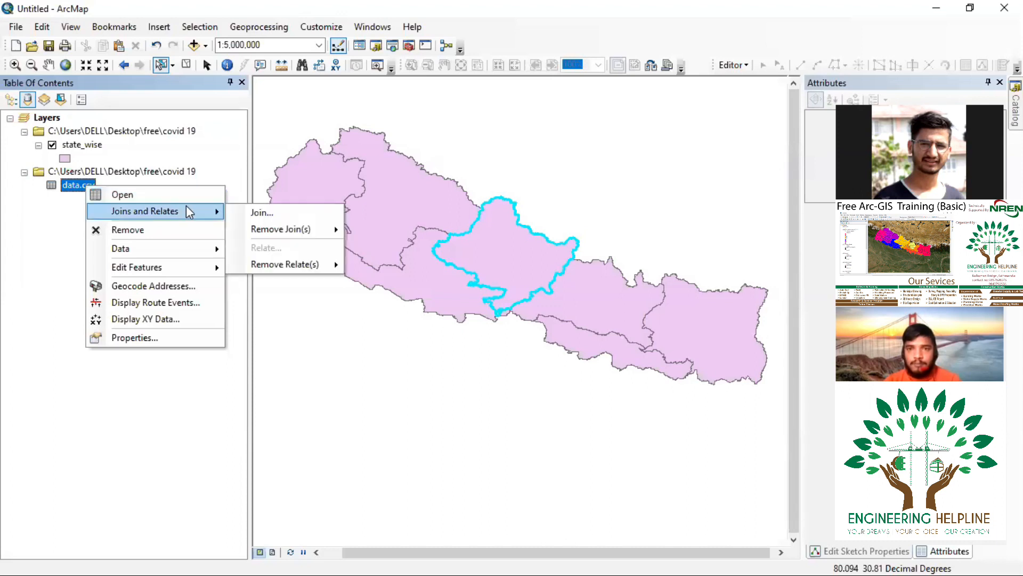
click(250, 213)
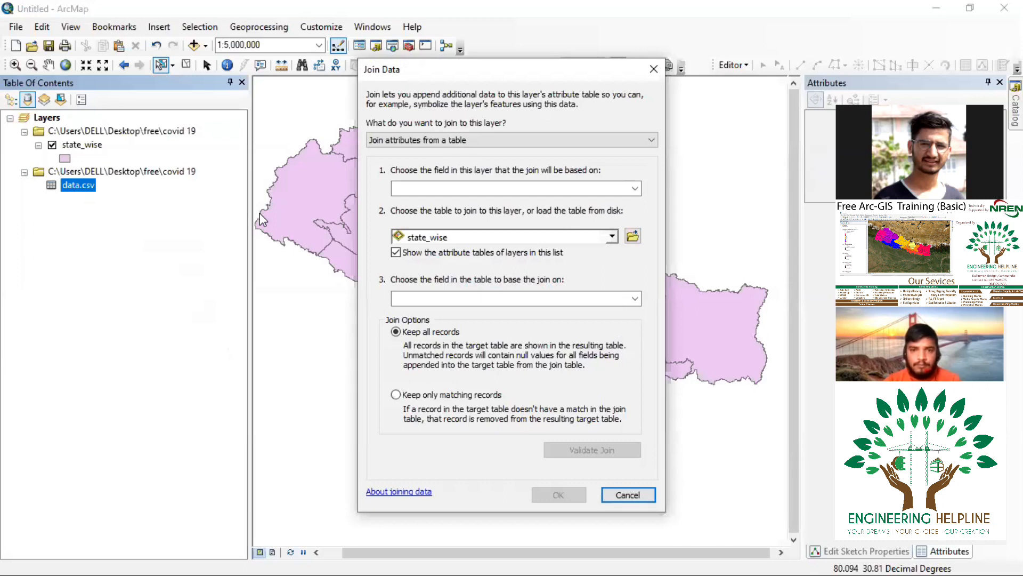
click(391, 141)
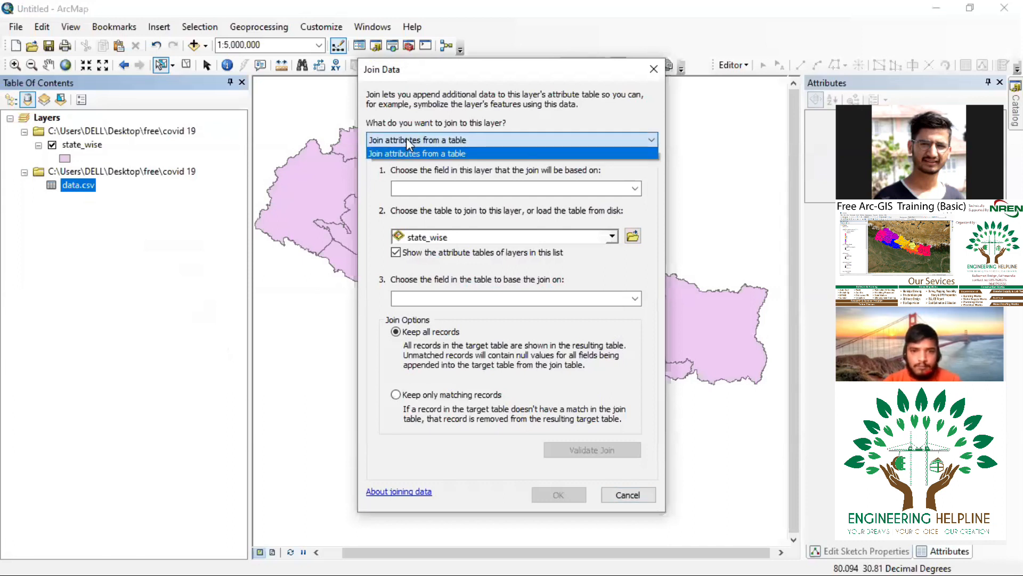
click(477, 138)
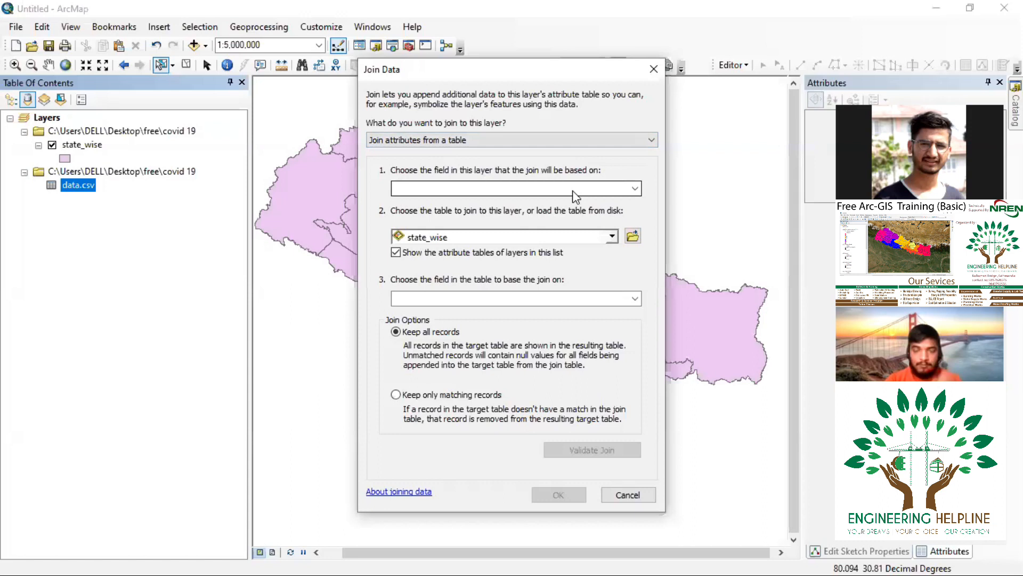
click(655, 79)
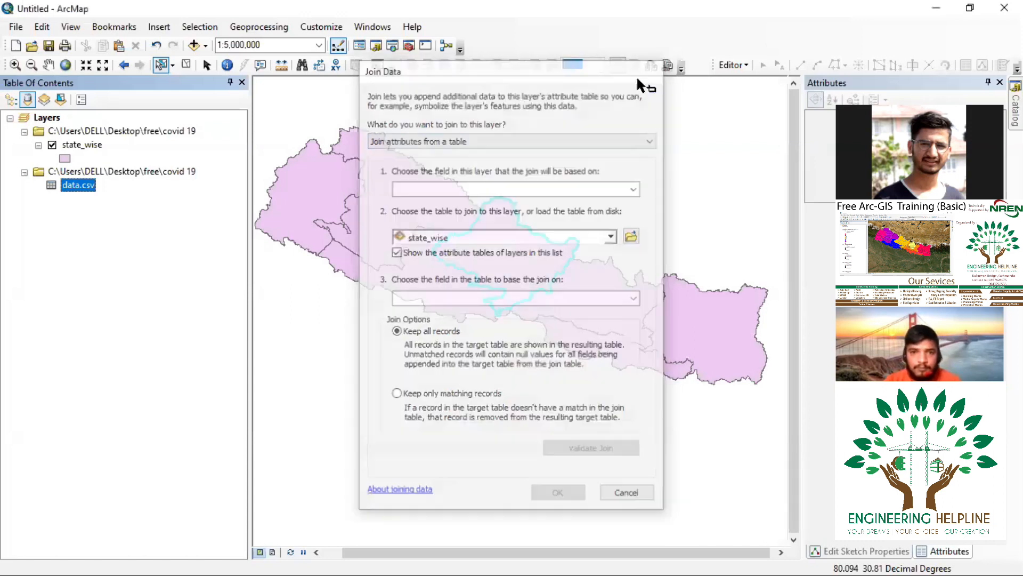
- Open the state_wise attribute table, examine its Name, Provnce_no and COVID19 fields, and close it
right_click(102, 147)
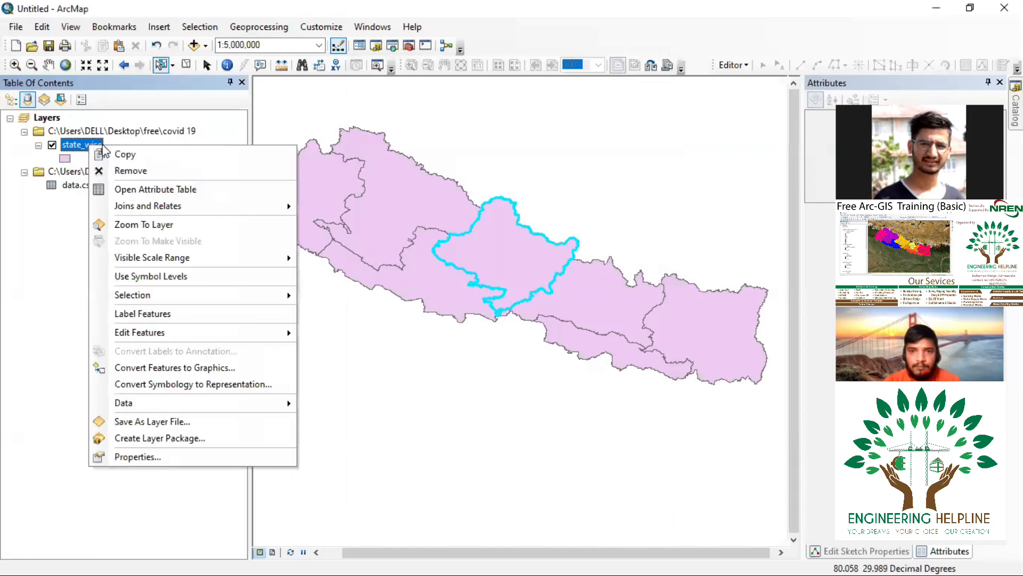
click(155, 190)
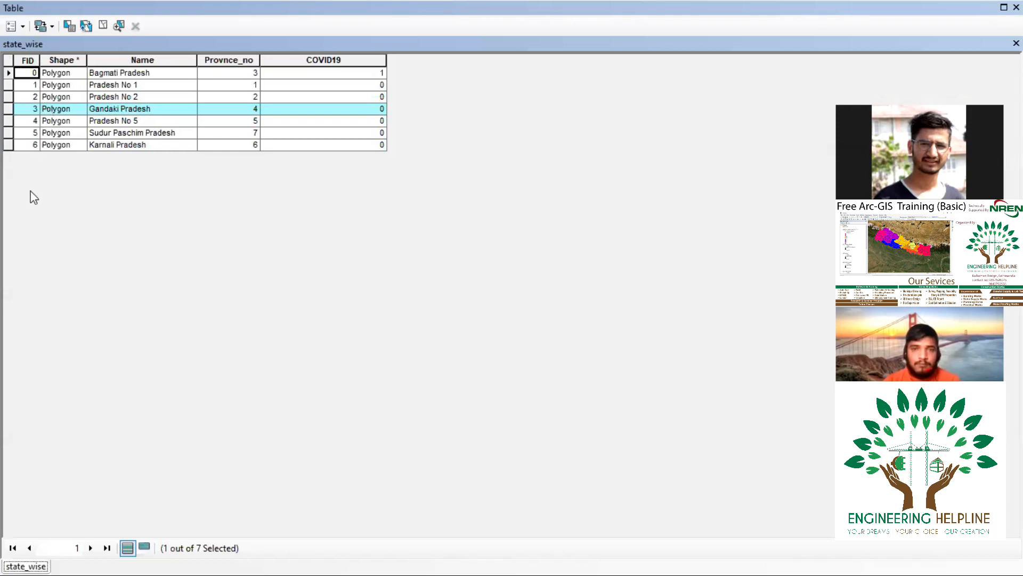
click(126, 77)
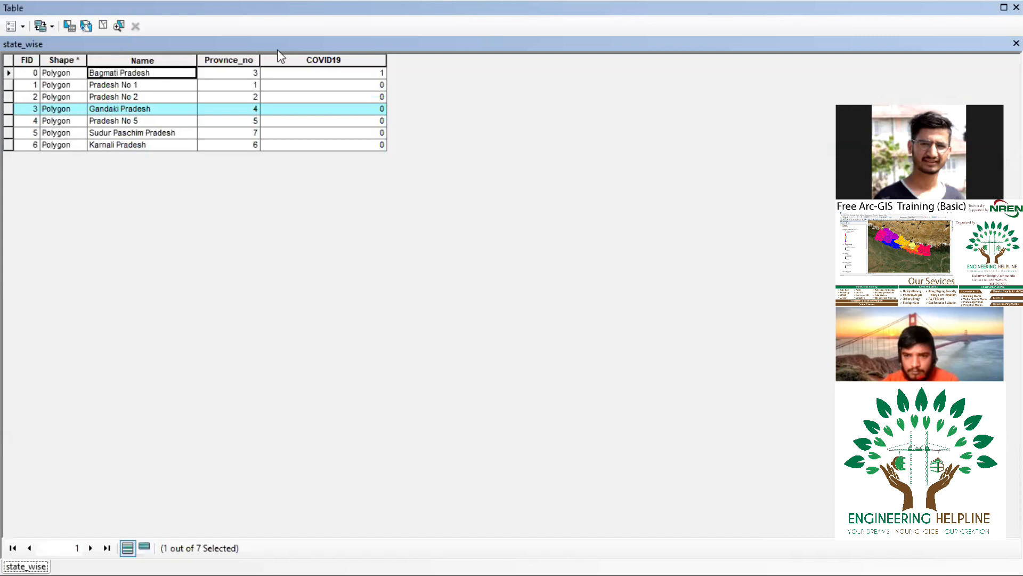
click(224, 61)
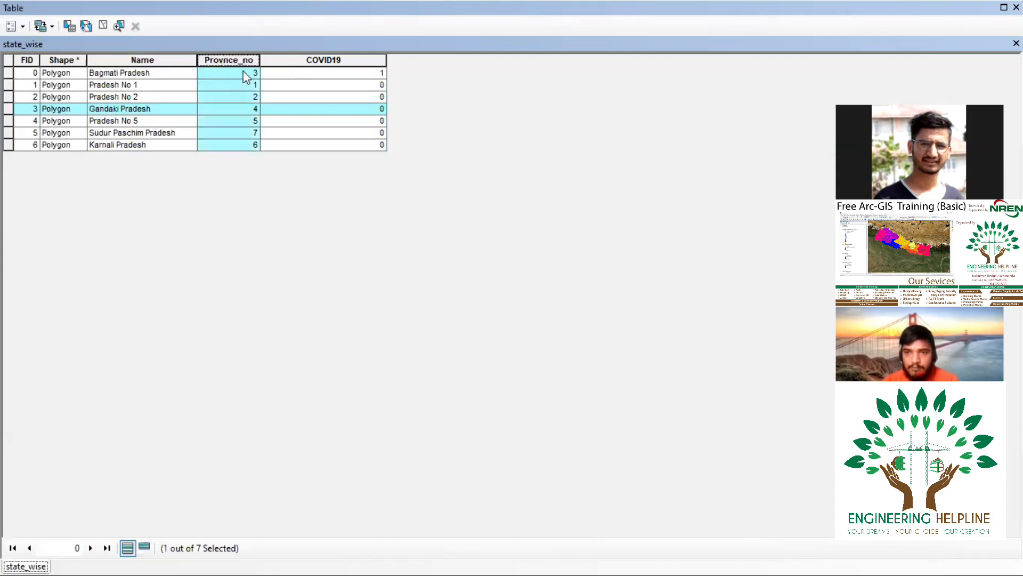
click(234, 59)
click(312, 59)
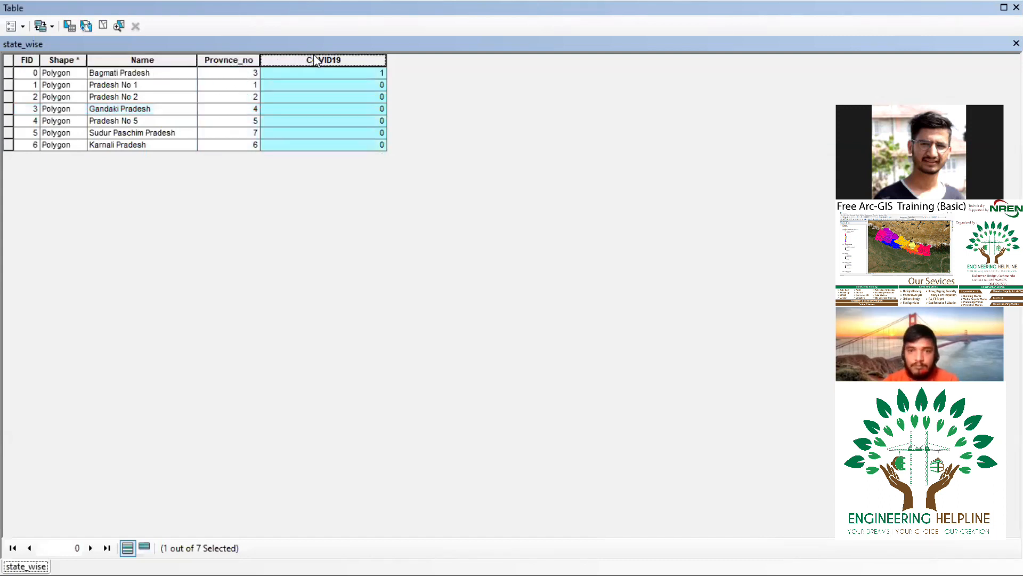
click(222, 60)
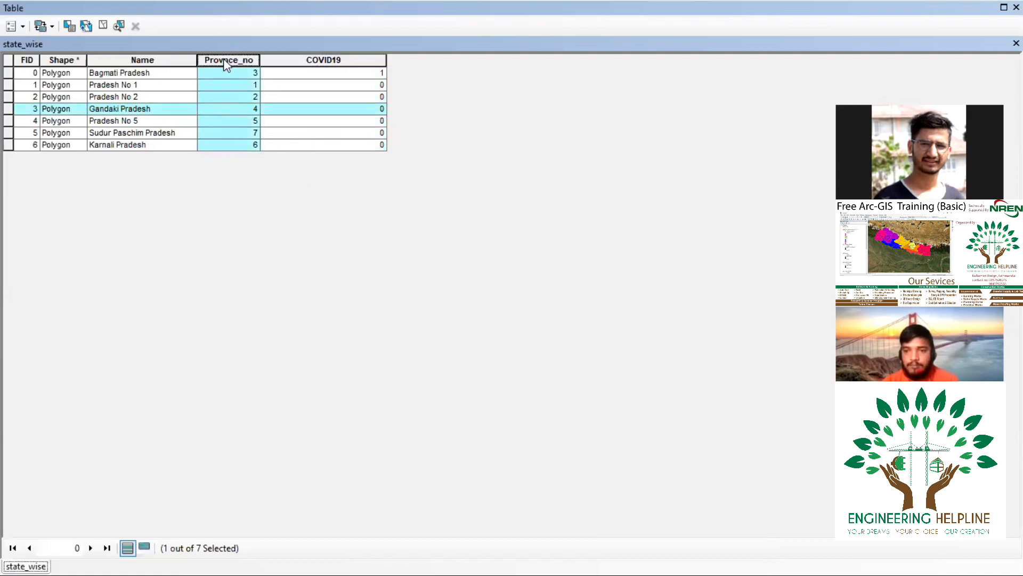
click(144, 59)
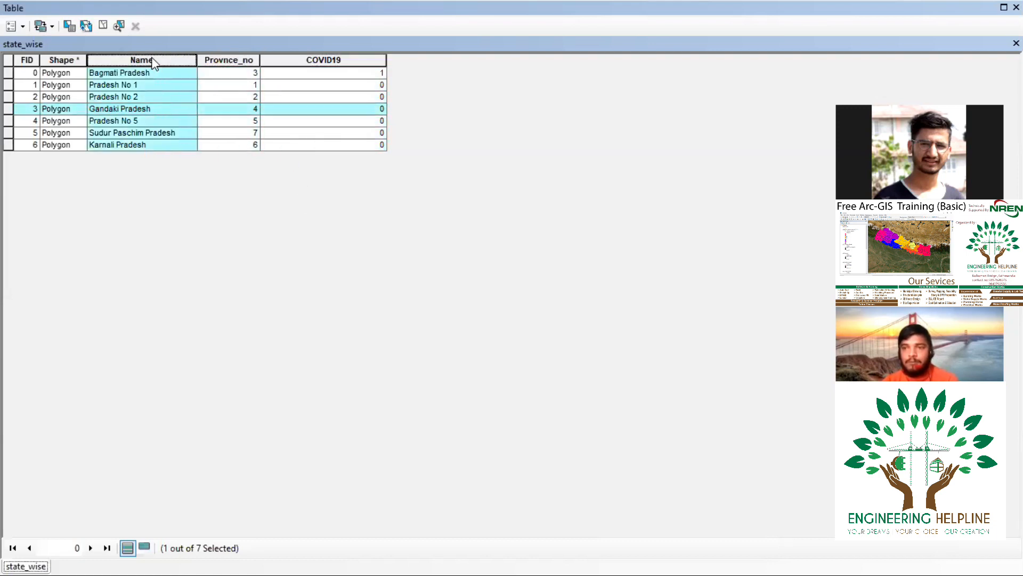
click(29, 59)
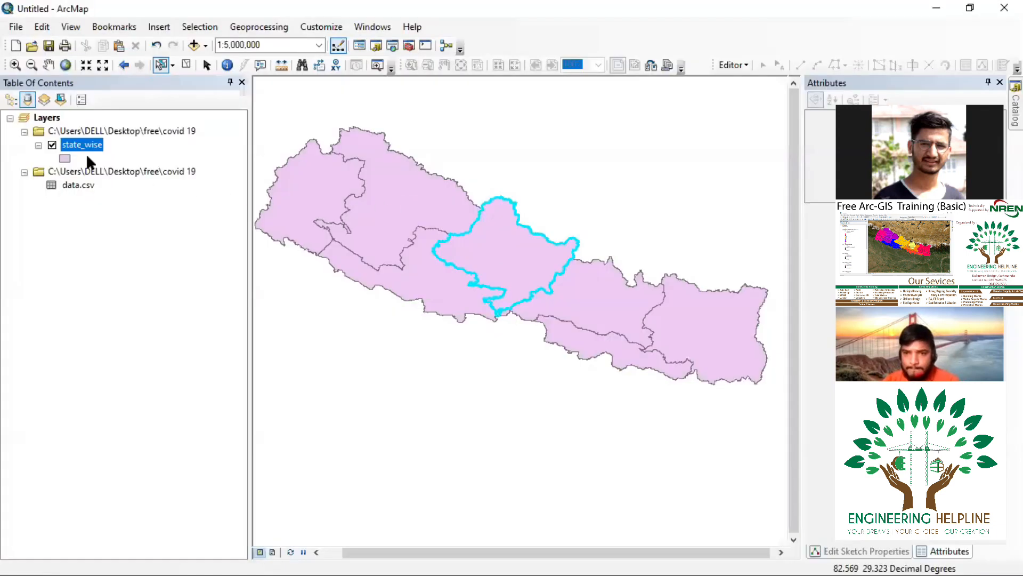
right_click(73, 185)
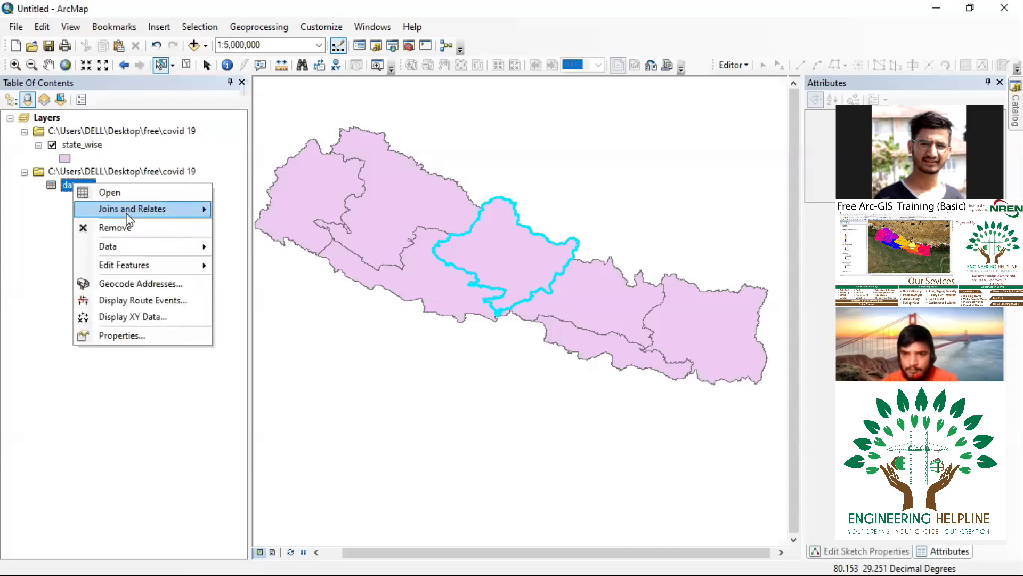
mouse_move(149, 209)
click(260, 211)
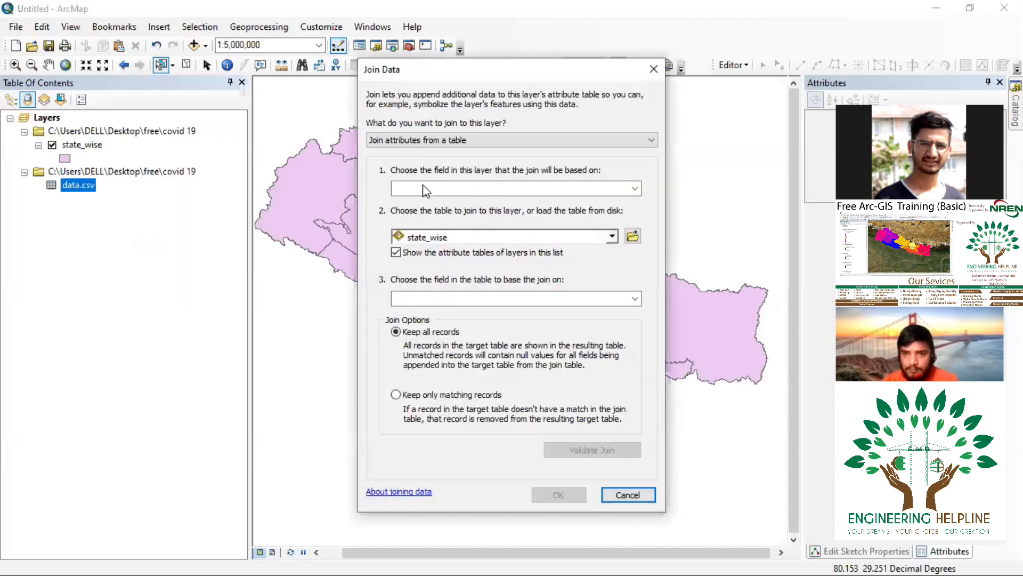
click(524, 187)
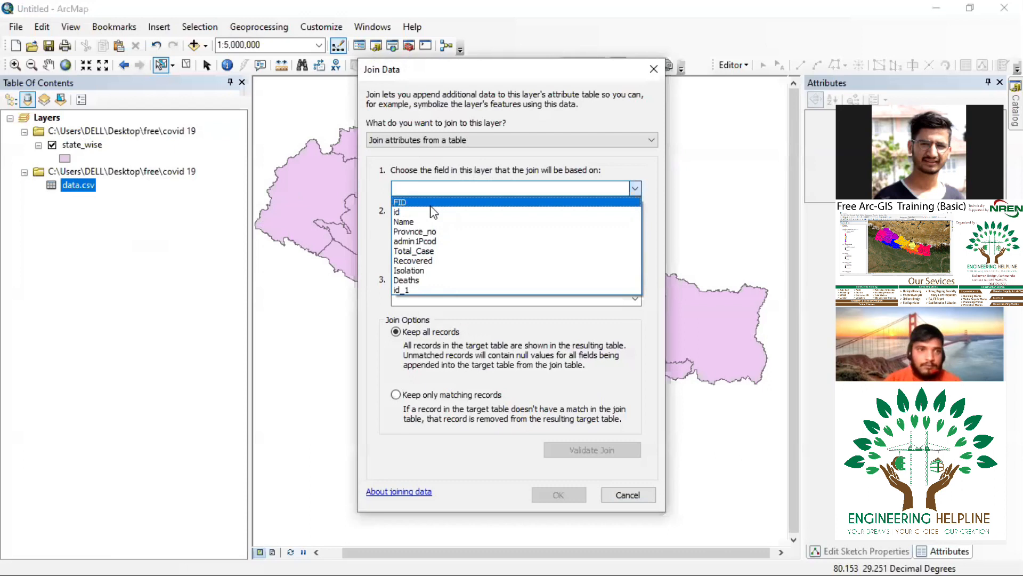
click(431, 233)
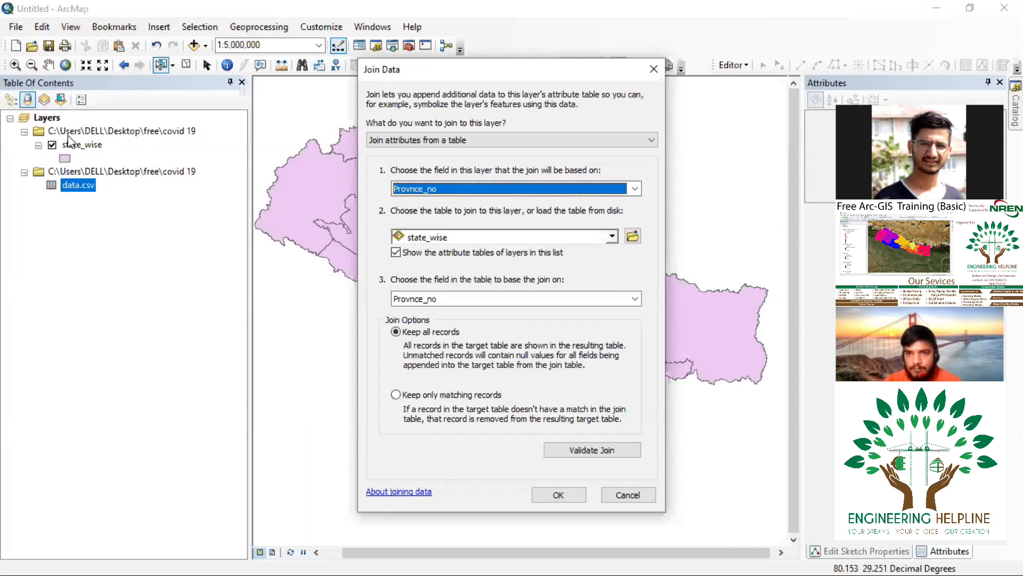
click(474, 238)
click(477, 241)
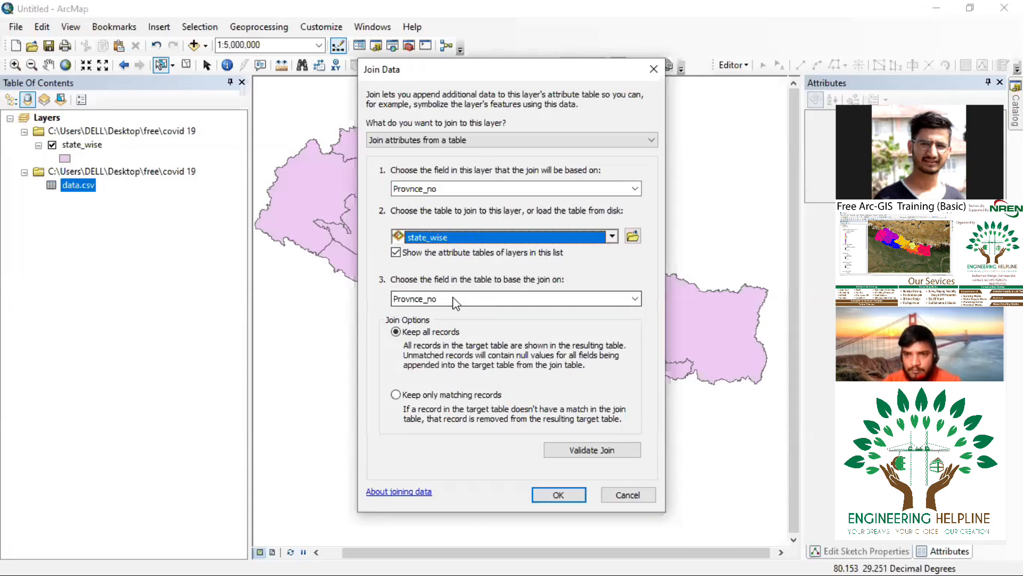
click(495, 299)
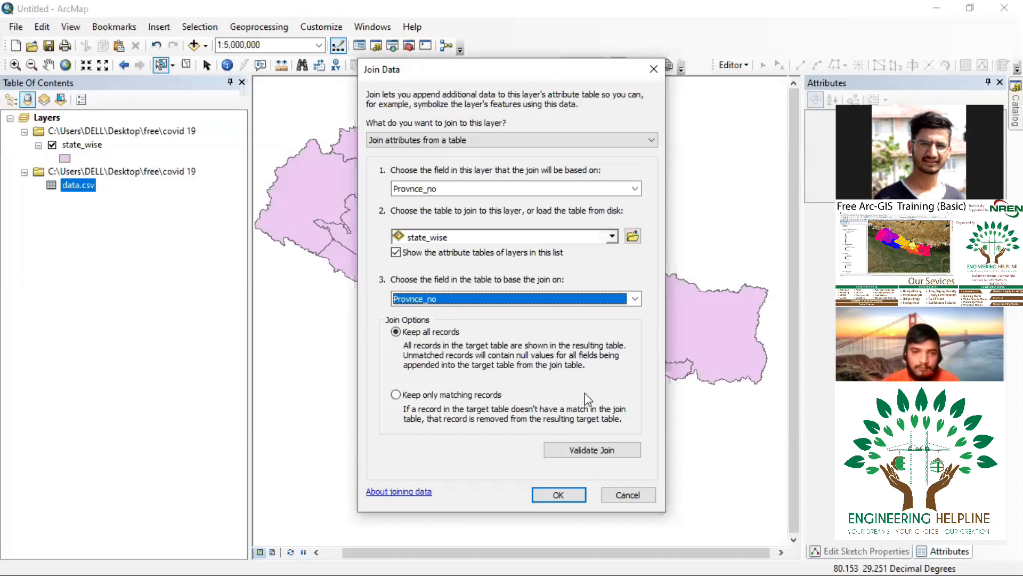
click(482, 188)
click(483, 194)
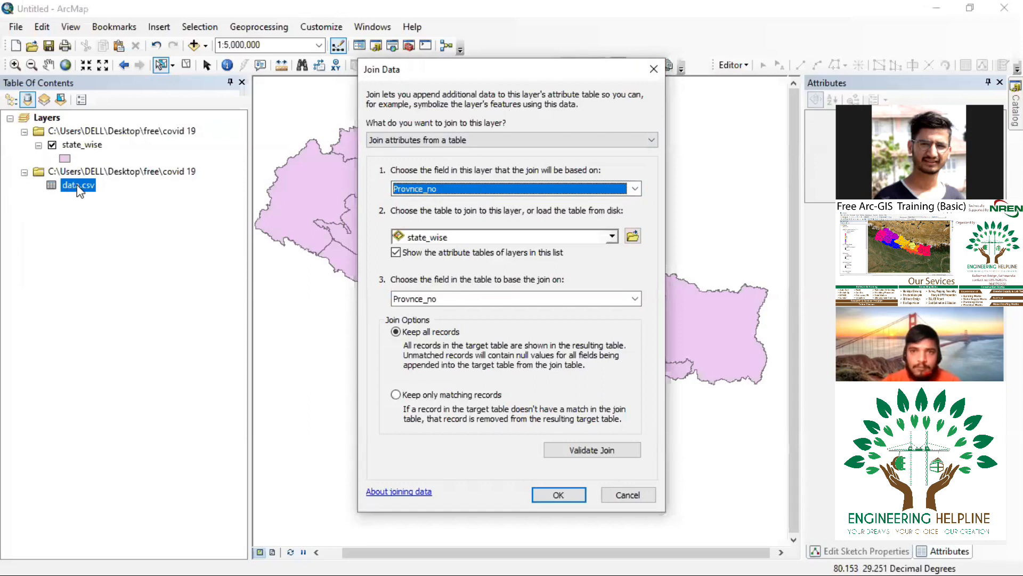
key(Escape)
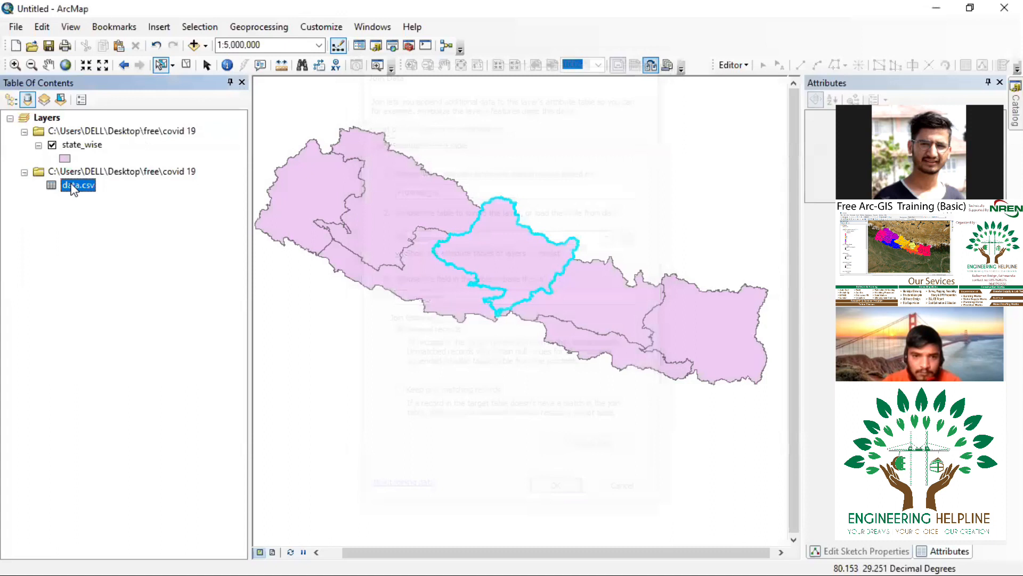
- Join data.csv to the state_wise layer on the Provnce_no field, keeping all records, and open the layer's attribute table
click(85, 145)
right_click(87, 145)
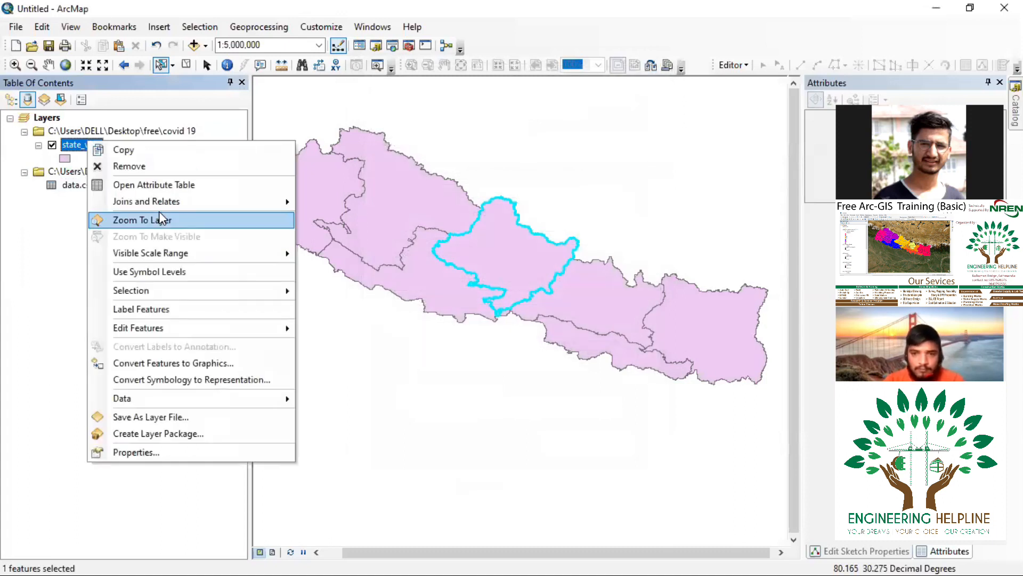
click(320, 202)
click(466, 188)
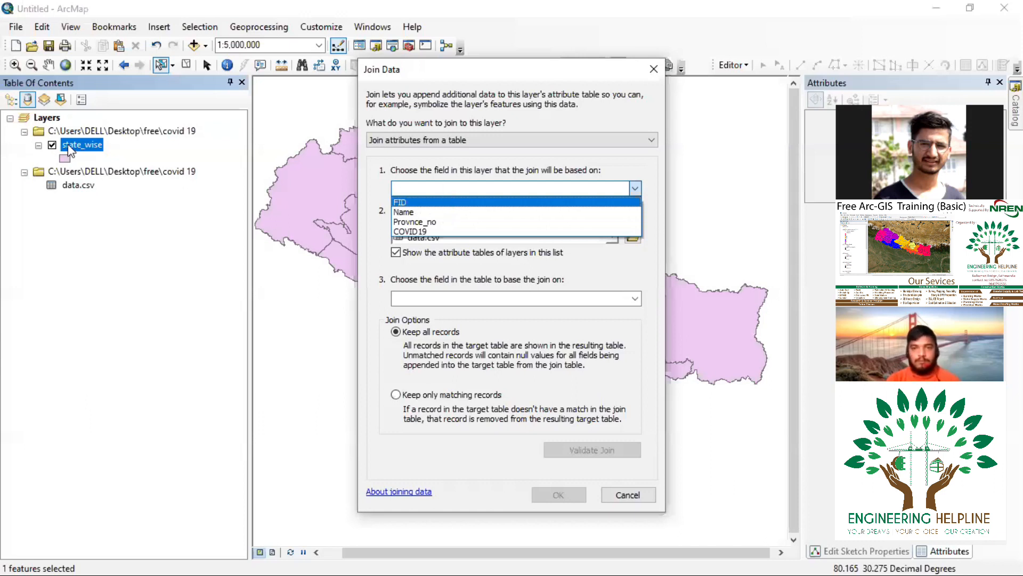
click(432, 220)
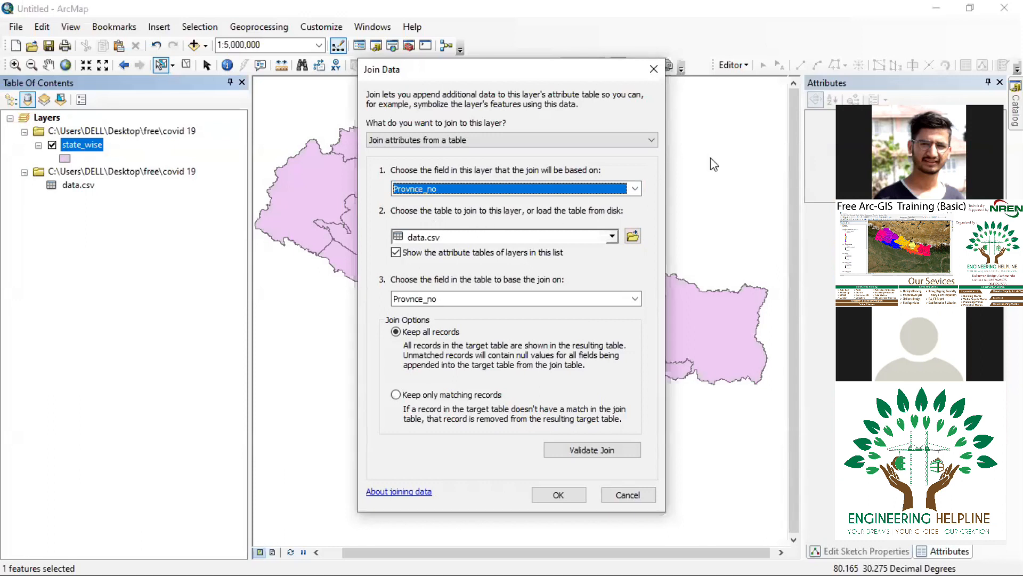
click(634, 189)
click(634, 189)
click(559, 495)
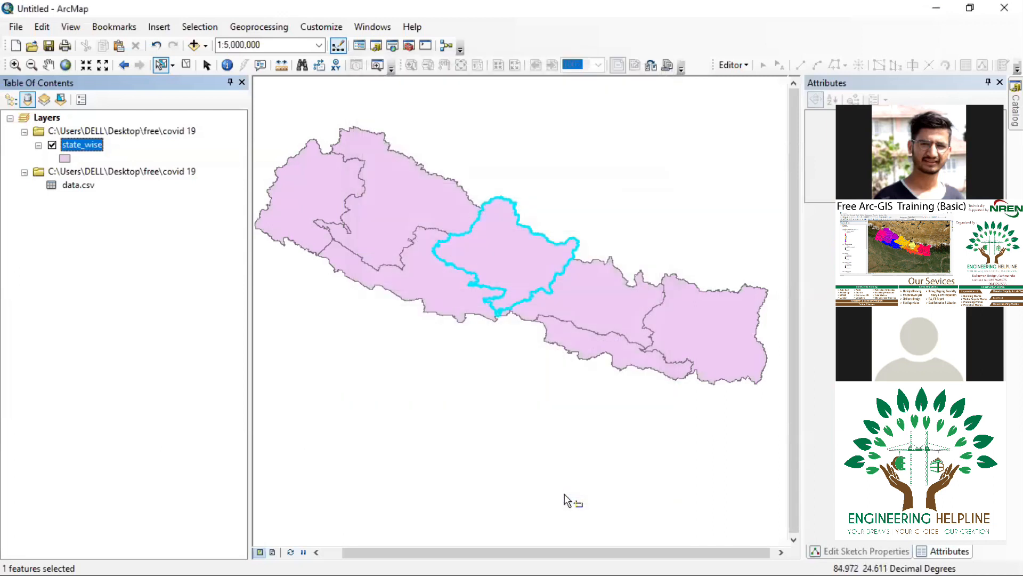
right_click(85, 145)
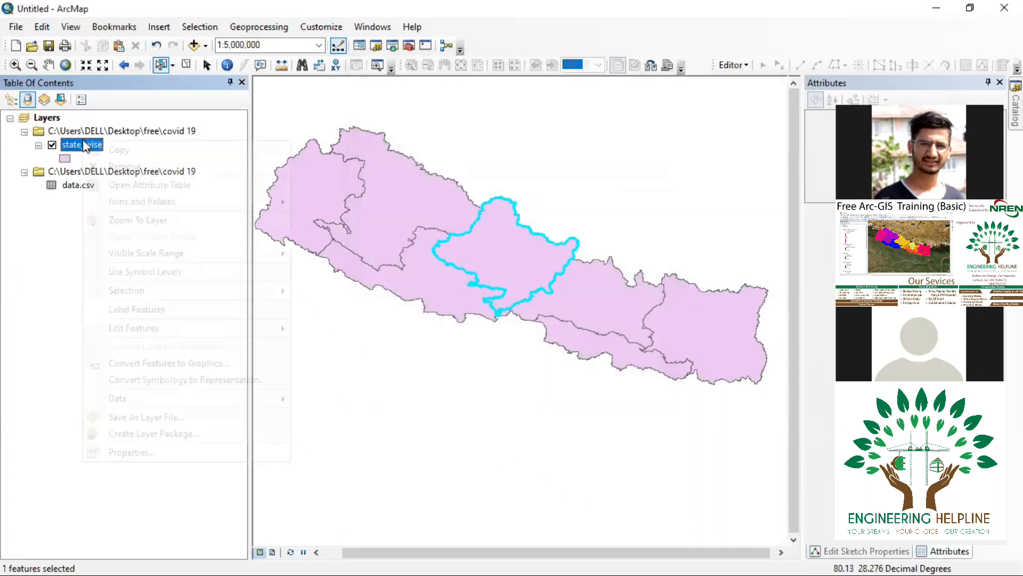
click(150, 185)
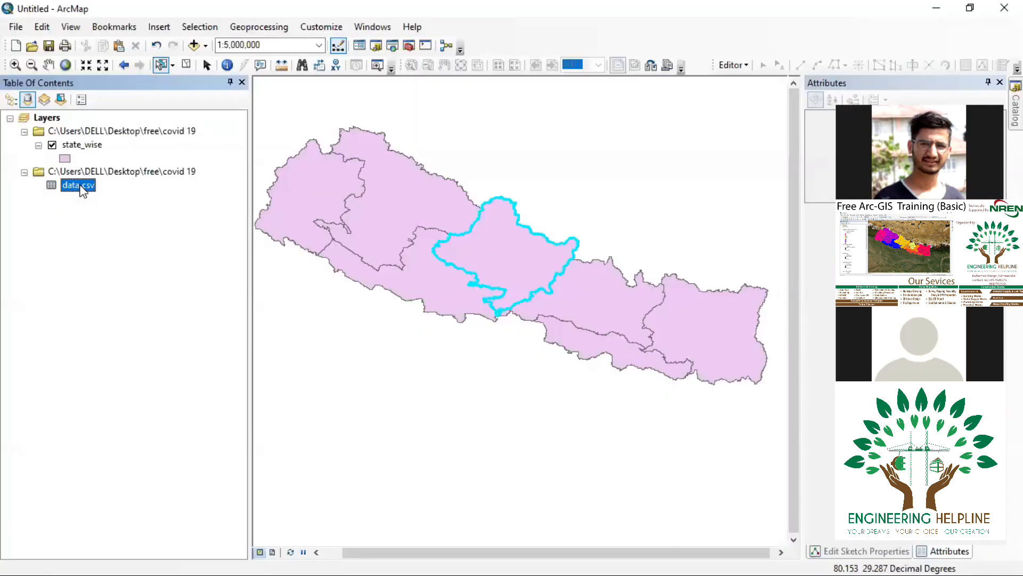
right_click(80, 187)
mouse_move(197, 213)
click(257, 211)
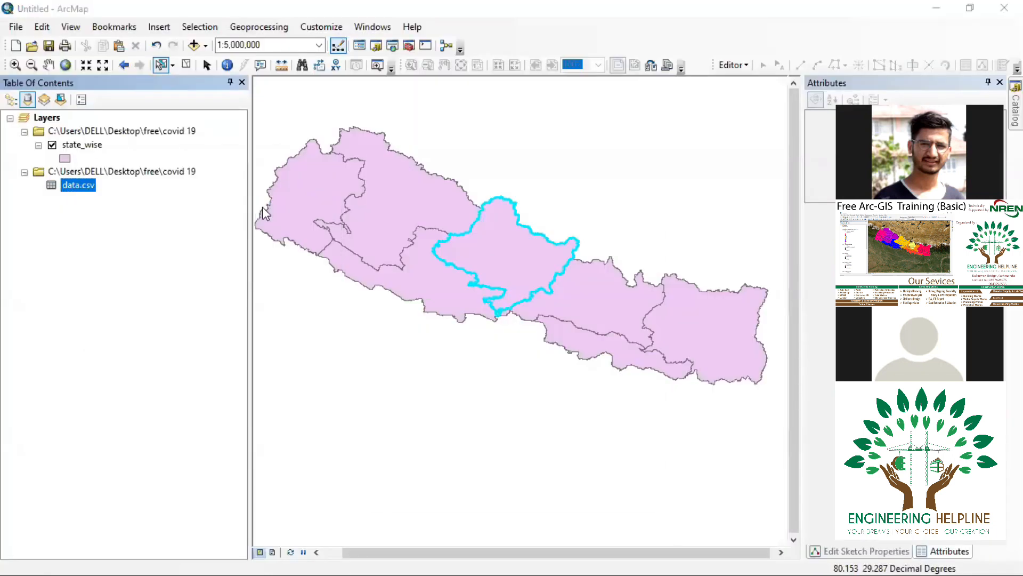
click(478, 190)
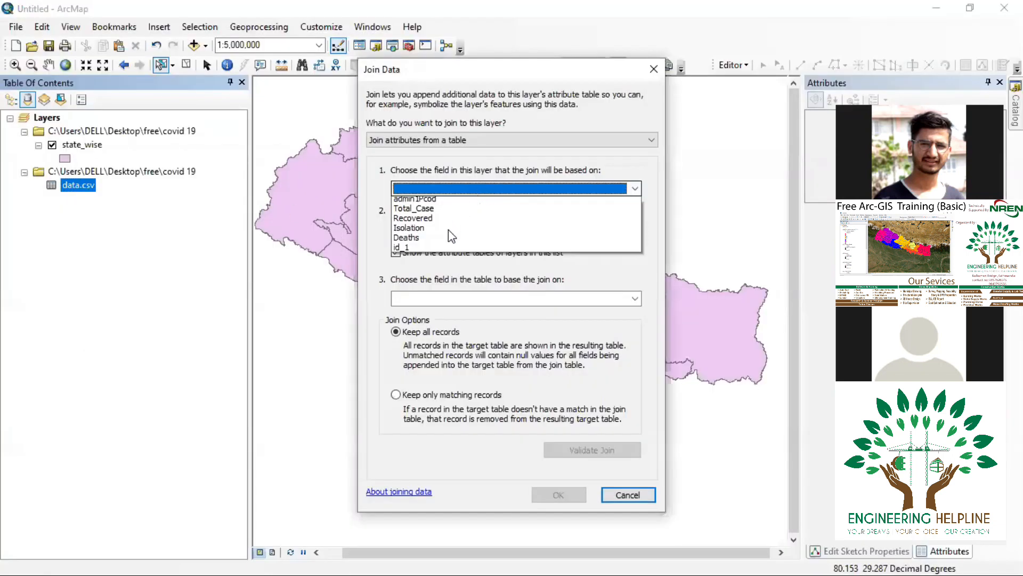
scroll(452, 236, up, 3)
click(452, 236)
click(480, 236)
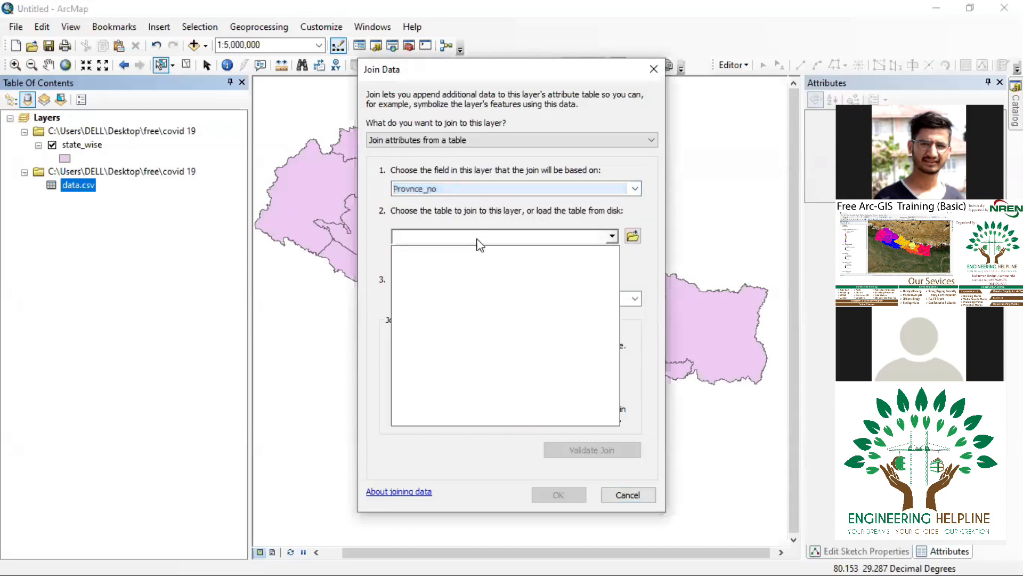
click(584, 237)
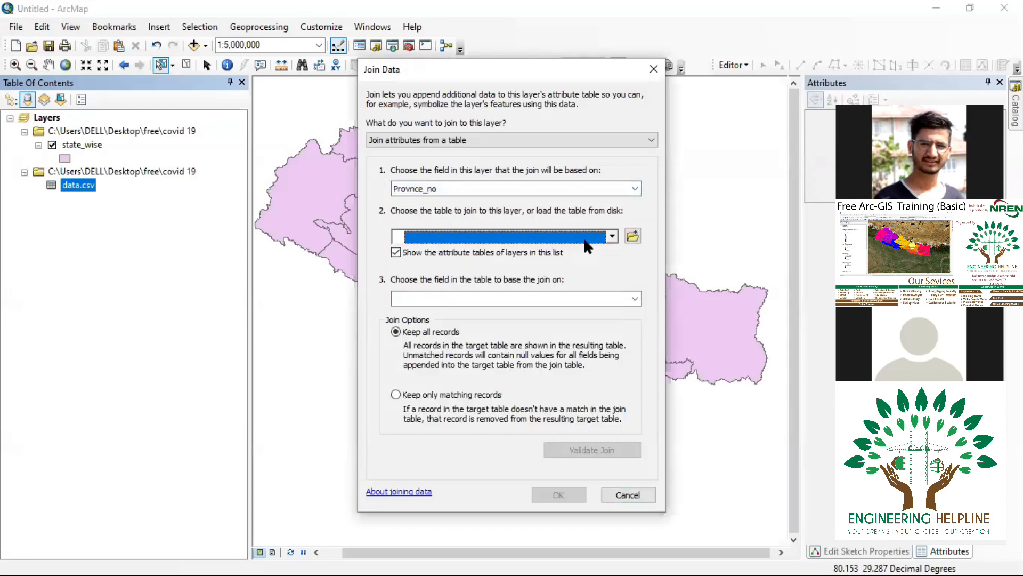
click(588, 237)
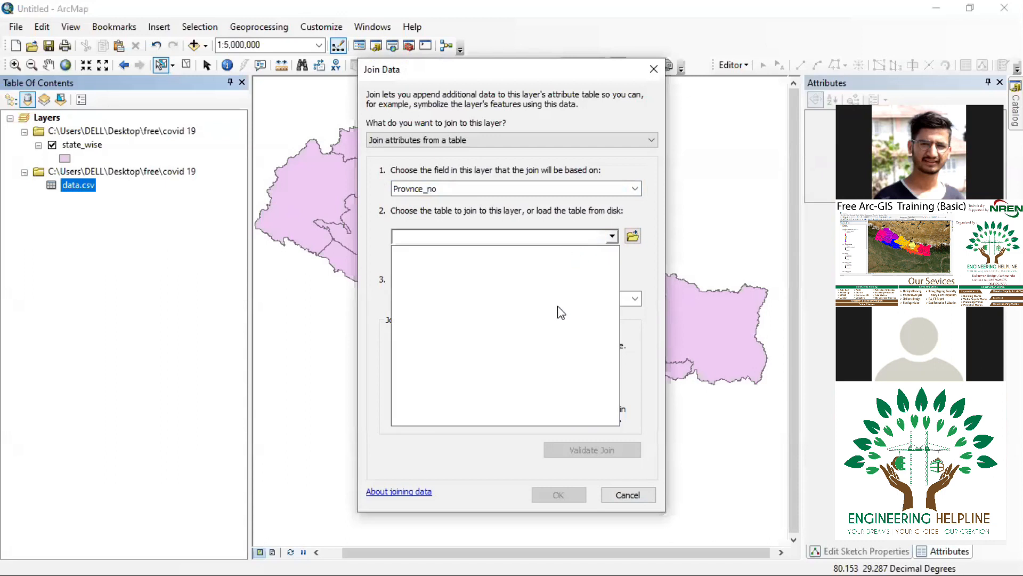
click(594, 234)
click(588, 234)
click(588, 236)
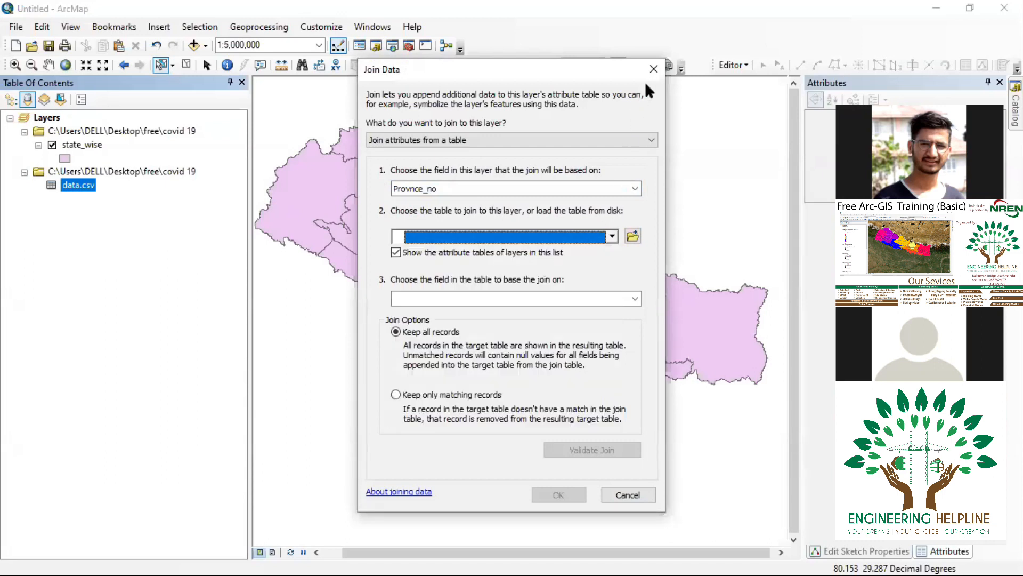
- Remove all joins from the state_wise layer
right_click(79, 146)
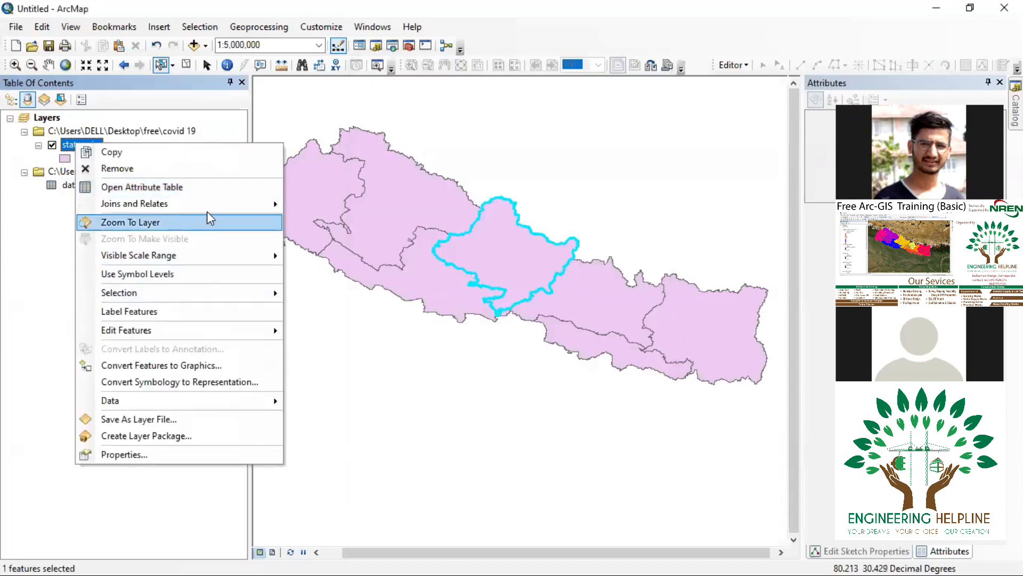
mouse_move(241, 209)
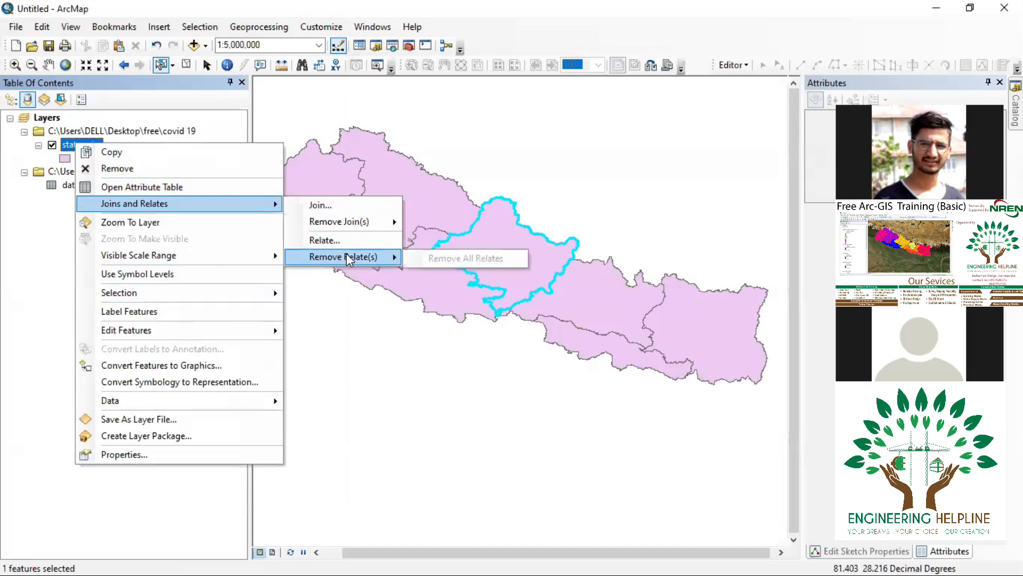
mouse_move(350, 228)
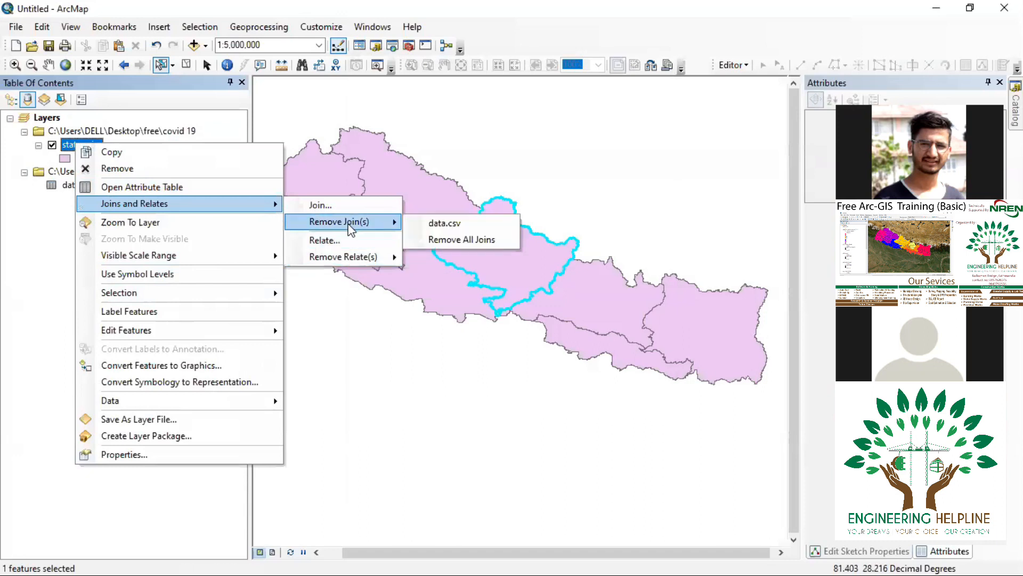
click(462, 239)
- Join the state_wise attributes to the data.csv table on Provnce_no, keeping all records and creating an index for the join field
click(89, 189)
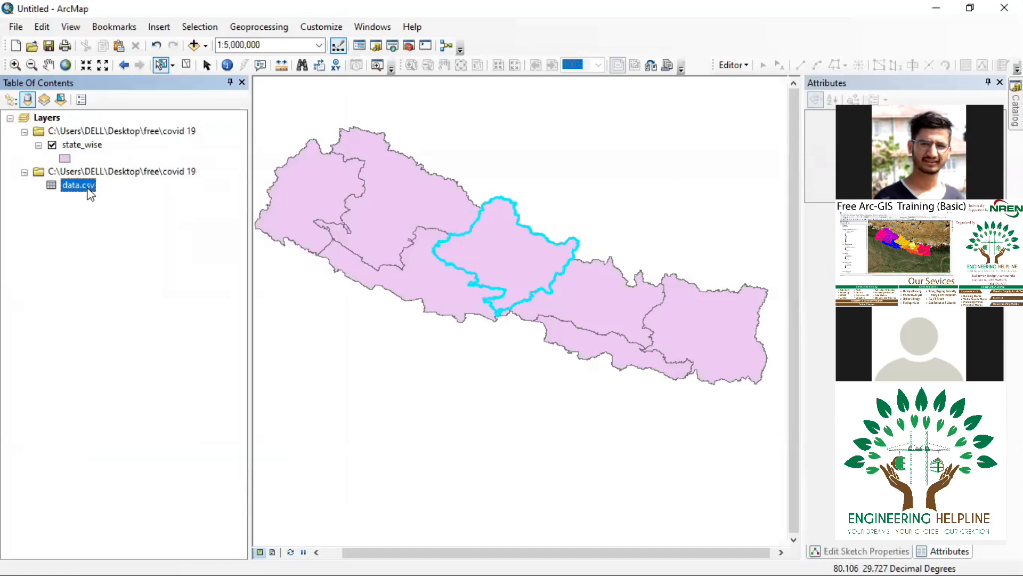
right_click(89, 190)
mouse_move(184, 215)
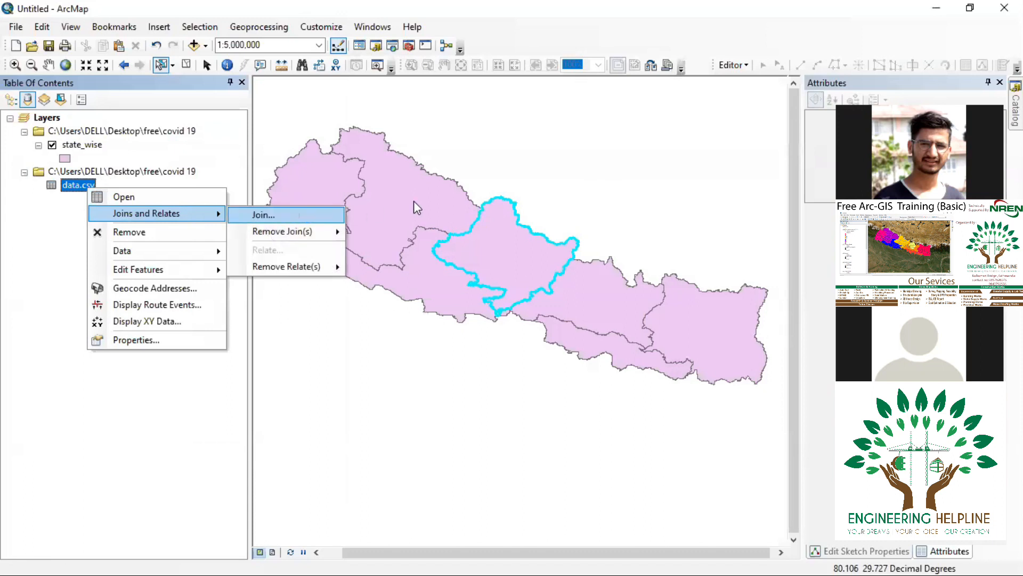
click(486, 187)
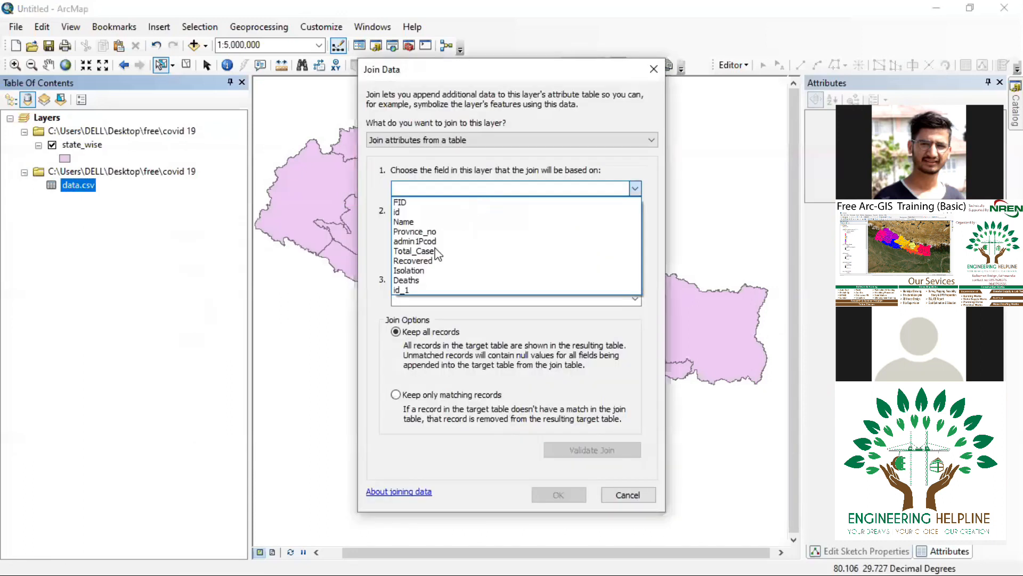
click(469, 232)
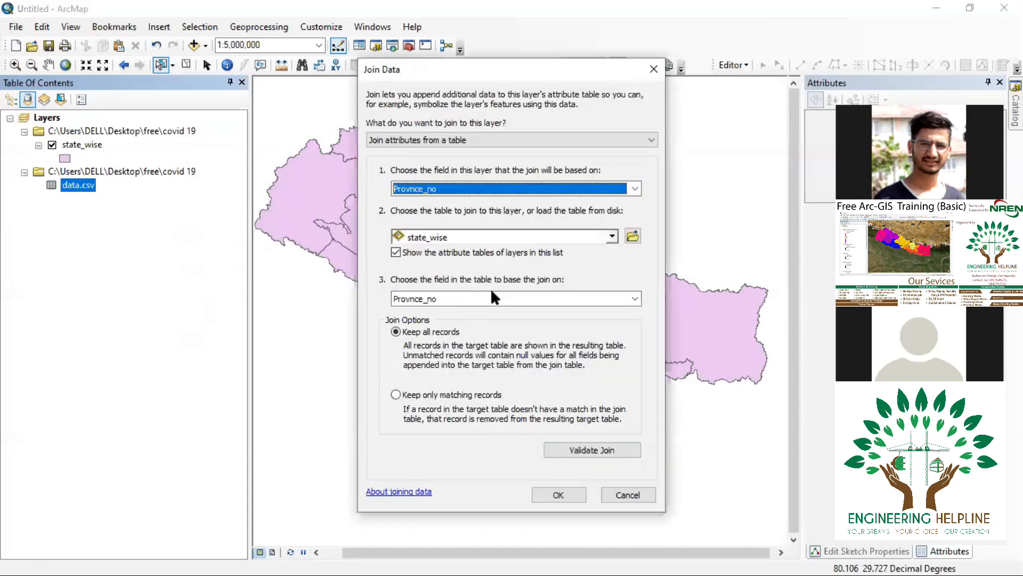
click(561, 494)
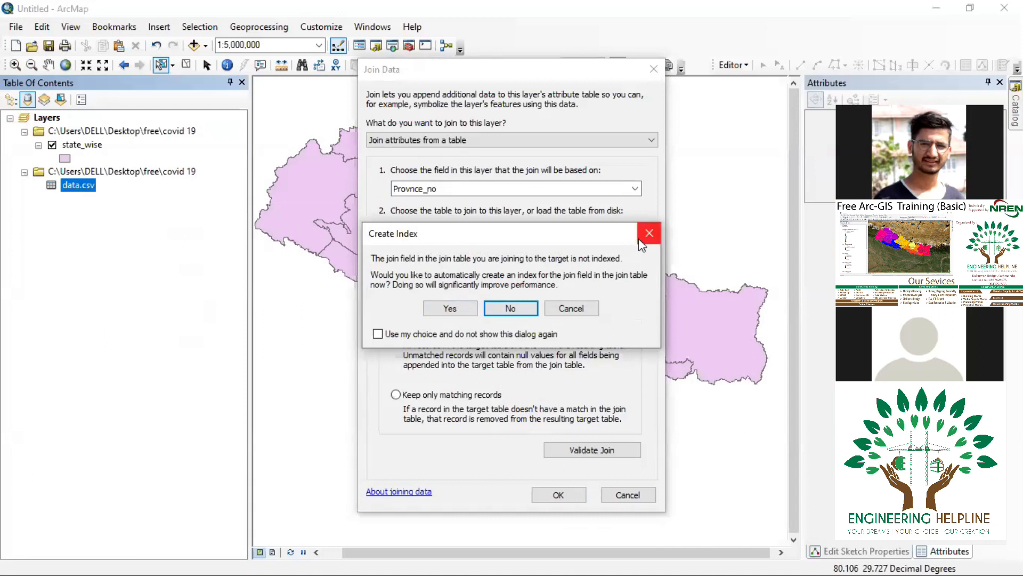
click(450, 308)
- Open the data.csv table to examine the joined province records, and close it
right_click(78, 145)
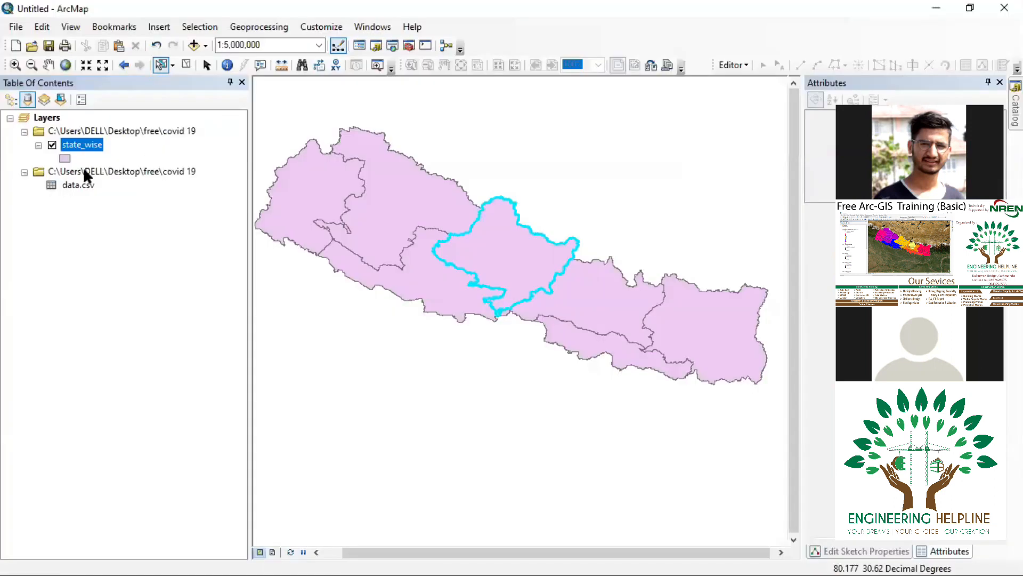
click(77, 185)
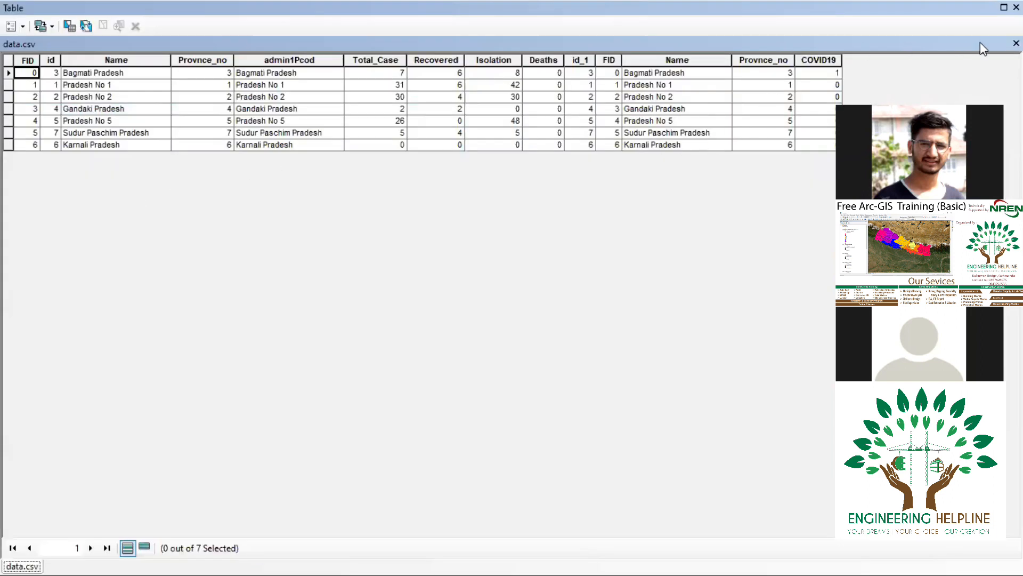
click(1017, 44)
click(91, 145)
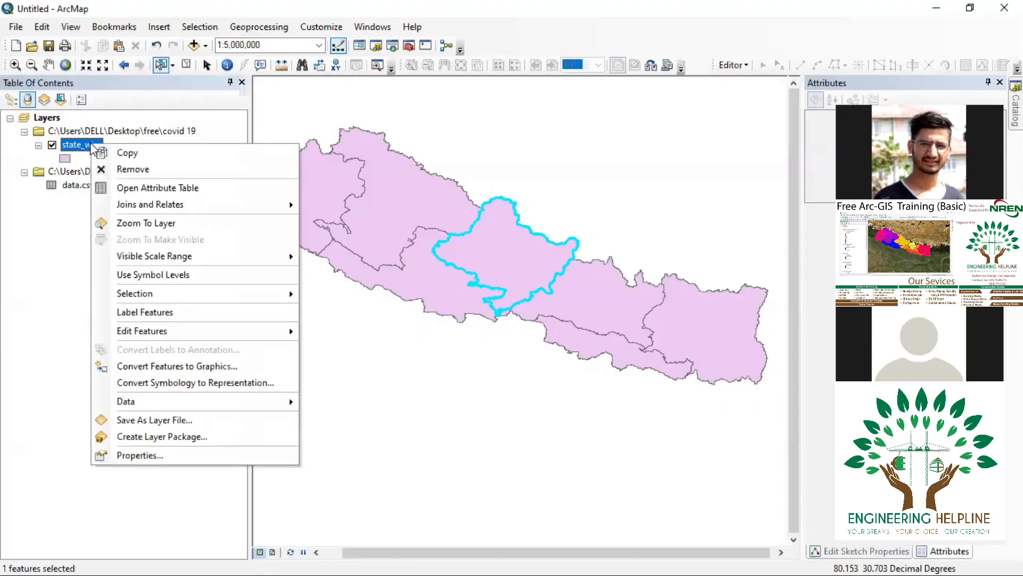
mouse_move(182, 213)
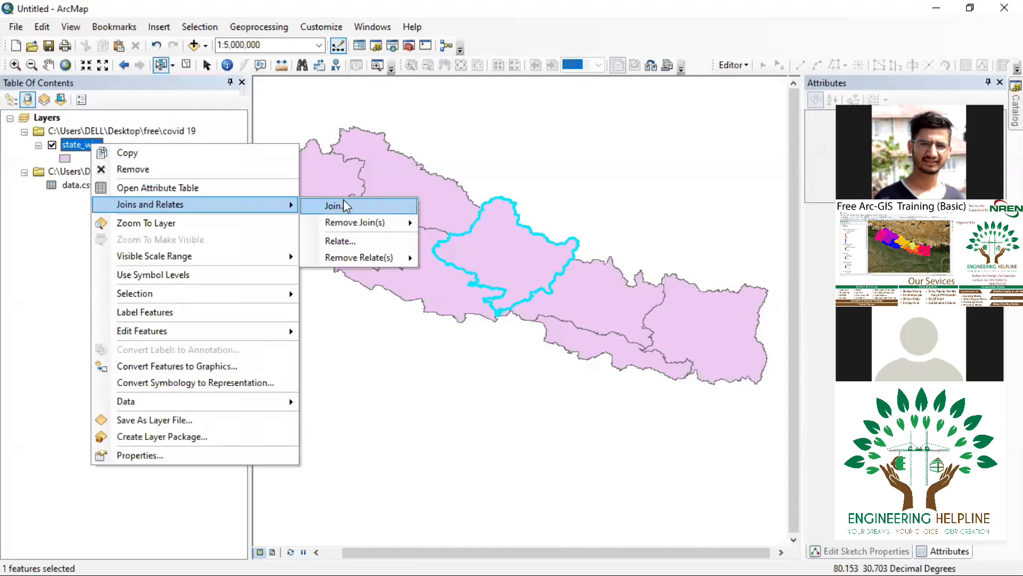
click(366, 211)
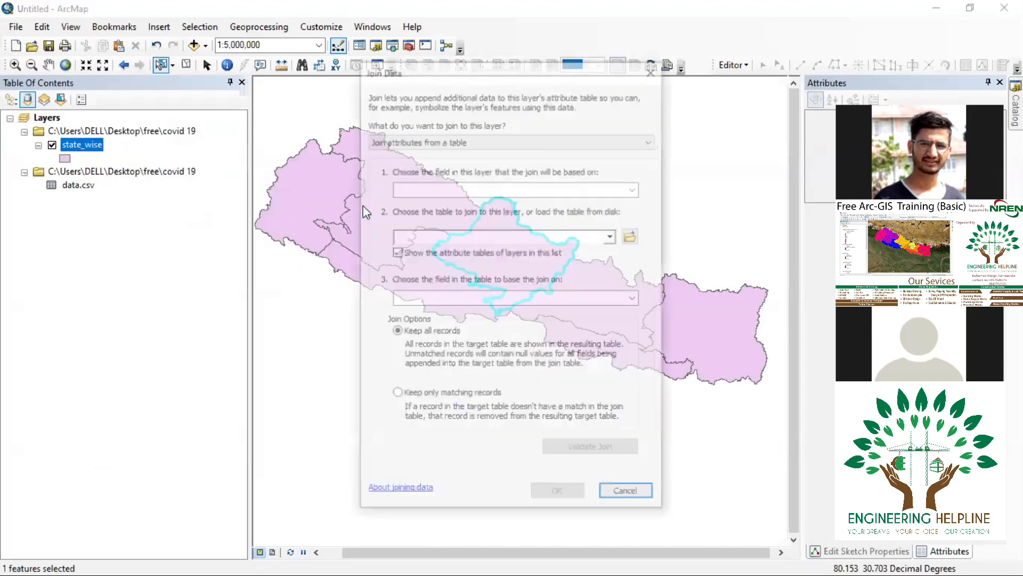
click(461, 190)
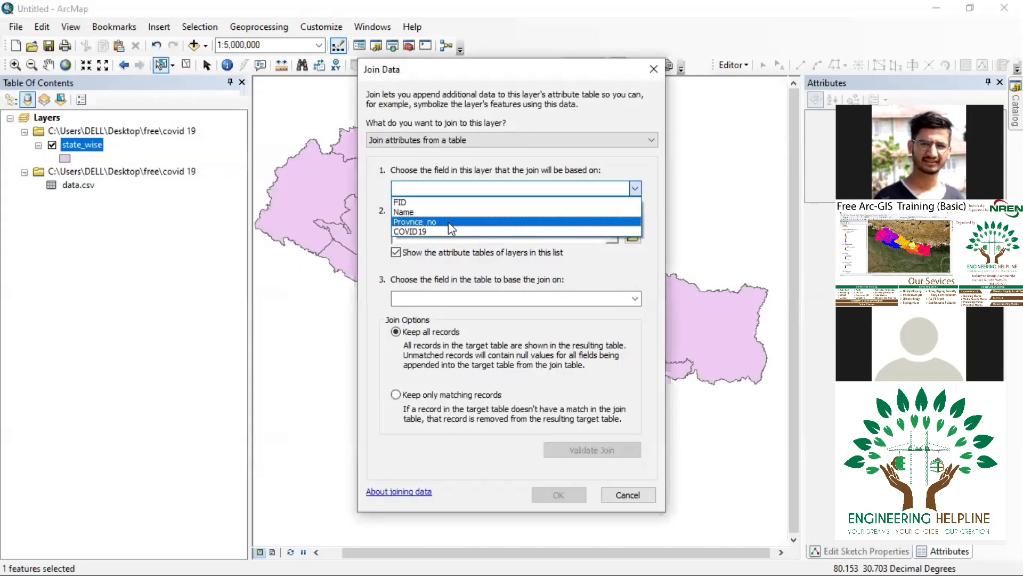
key(Tab)
- Remove the state_wise join from the data.csv table, and check whether any joins remain on it
click(79, 185)
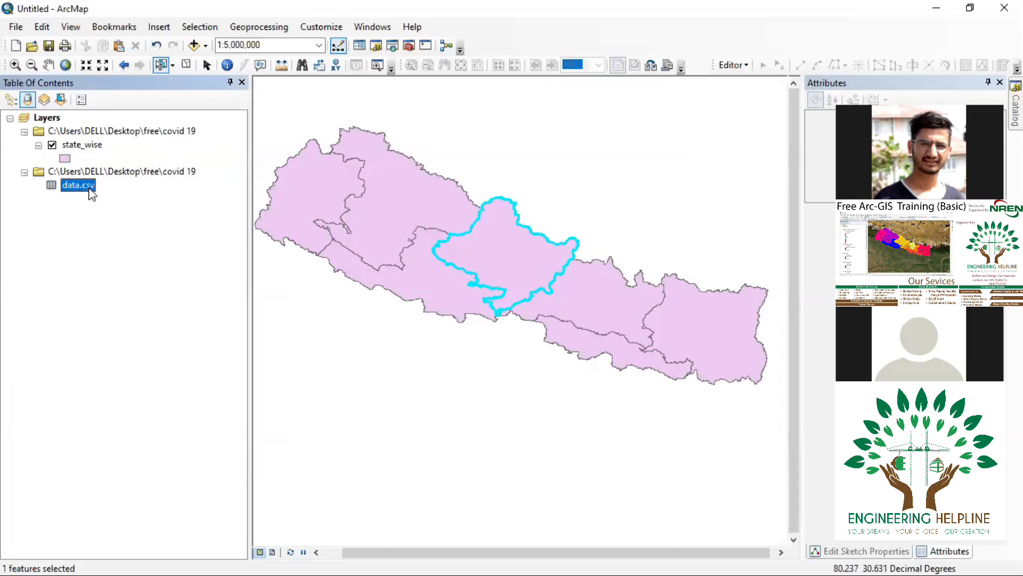
right_click(90, 188)
mouse_move(176, 214)
mouse_move(295, 237)
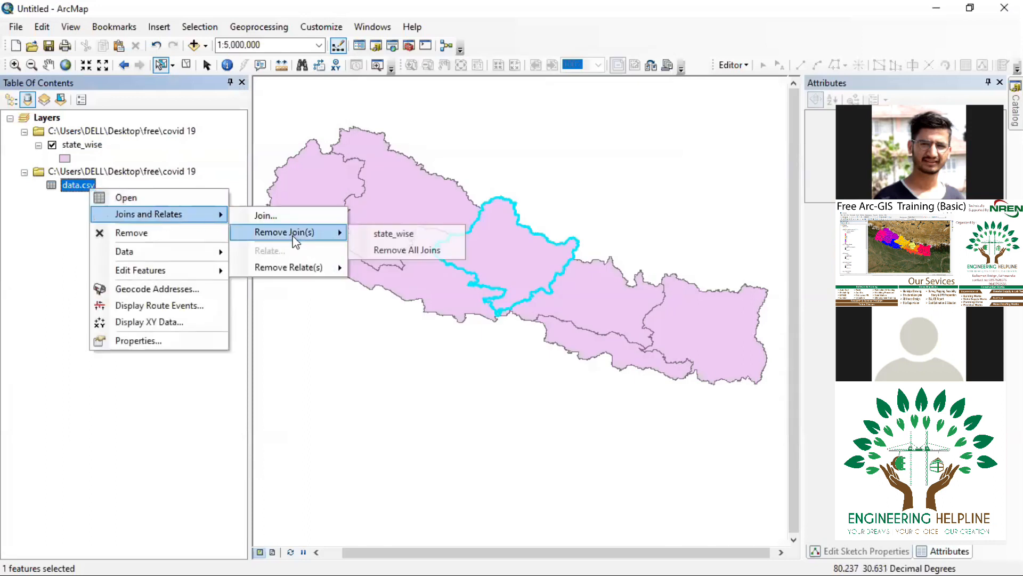
click(262, 203)
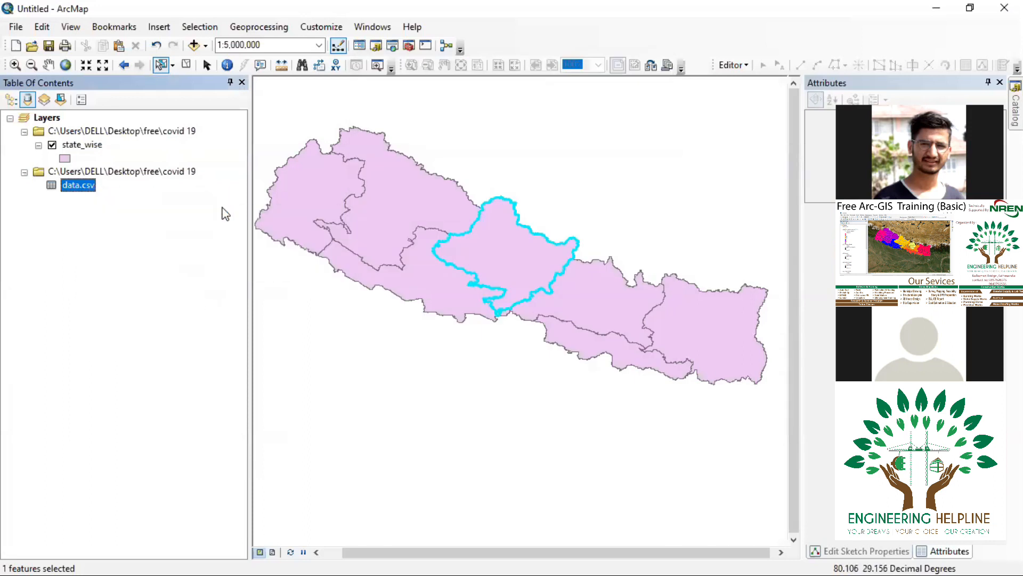
right_click(88, 188)
mouse_move(160, 218)
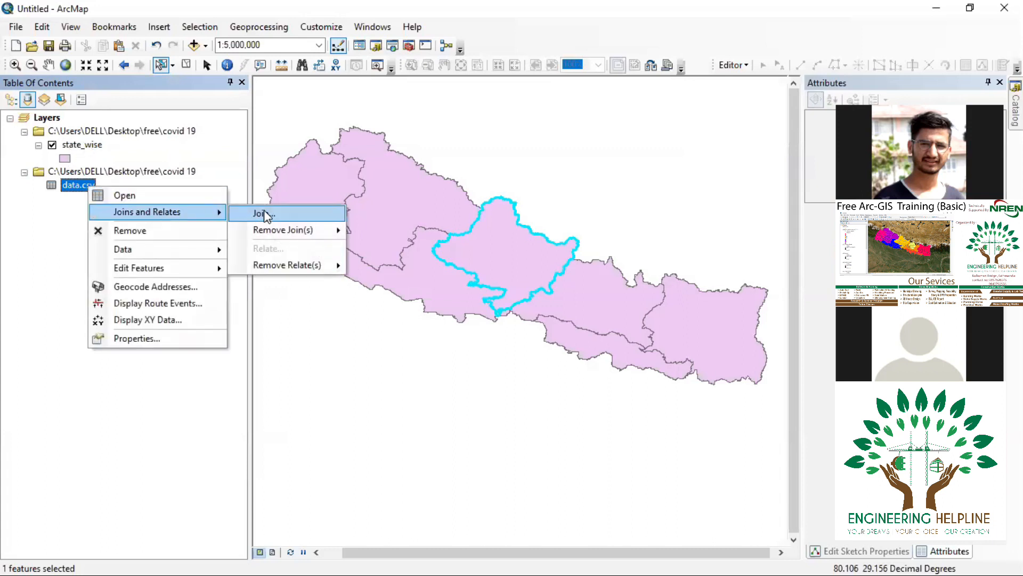
mouse_move(320, 235)
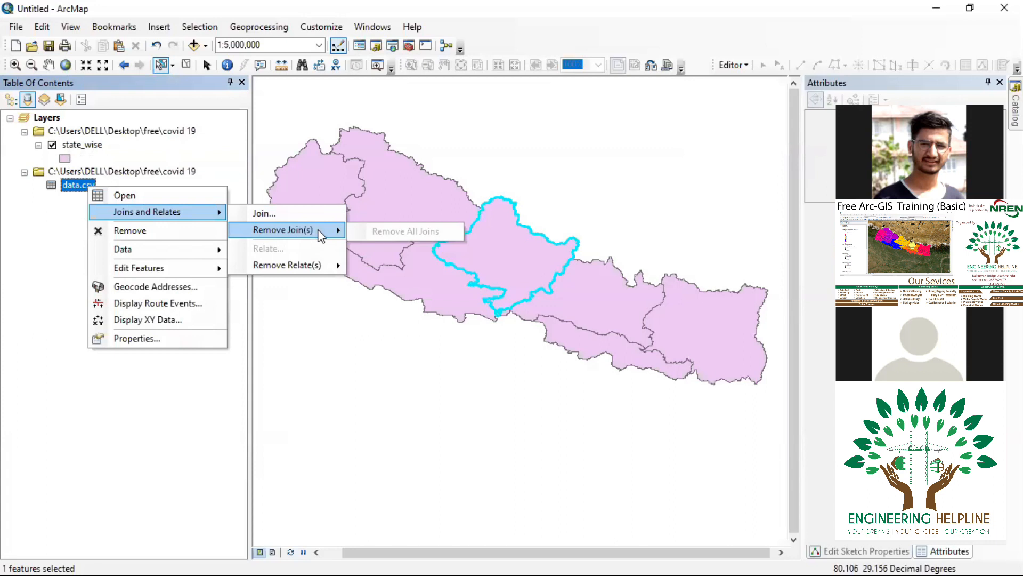
click(235, 170)
- Join the data.csv table to the state_wise layer on the Provnce_no field, keeping all records
click(72, 142)
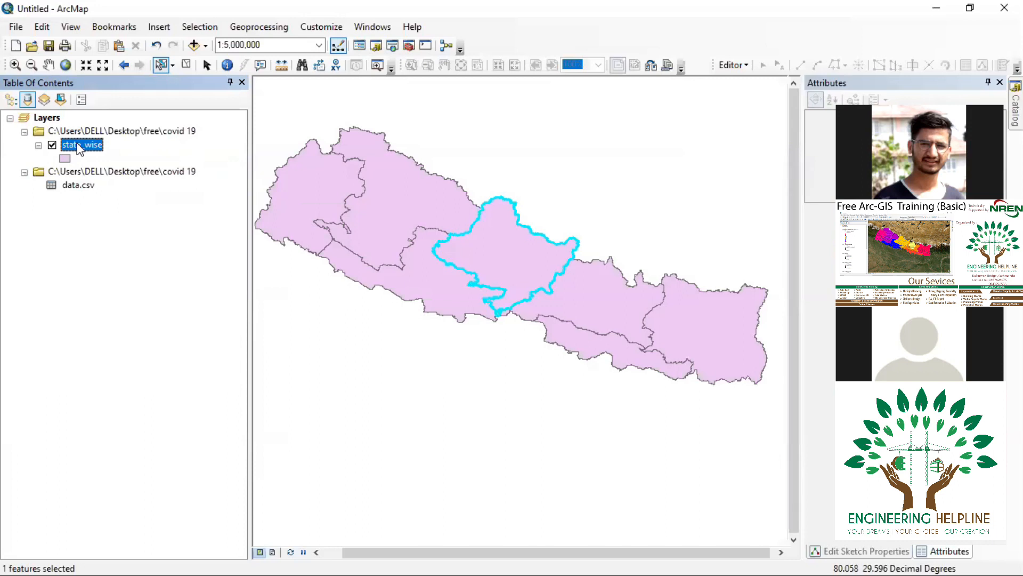
right_click(80, 149)
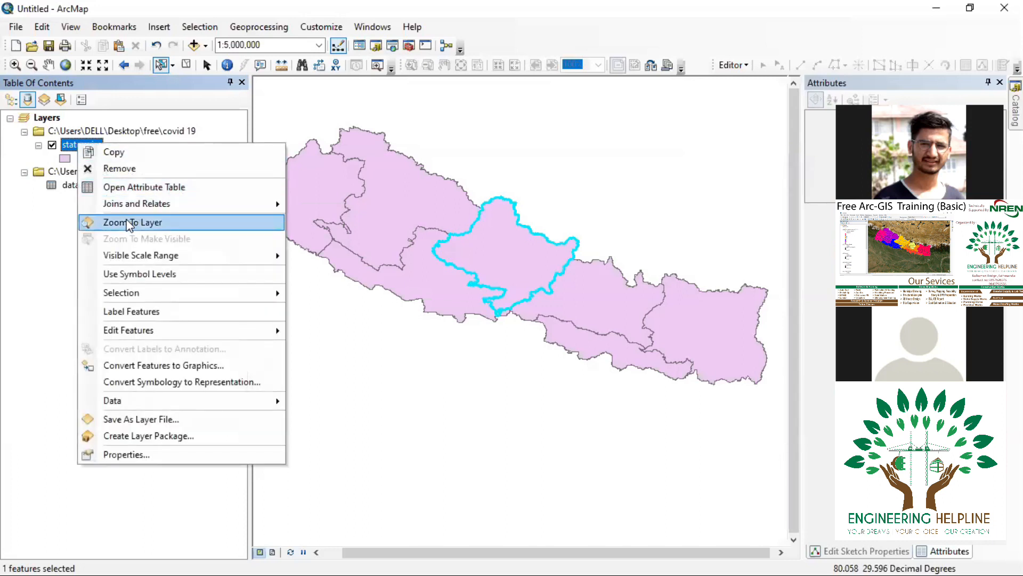
mouse_move(194, 205)
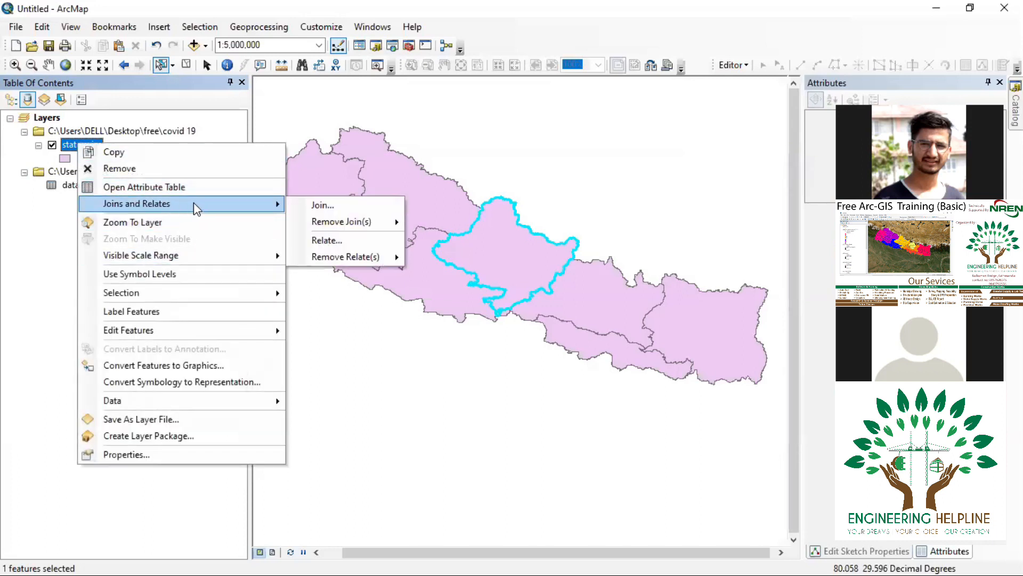
click(331, 211)
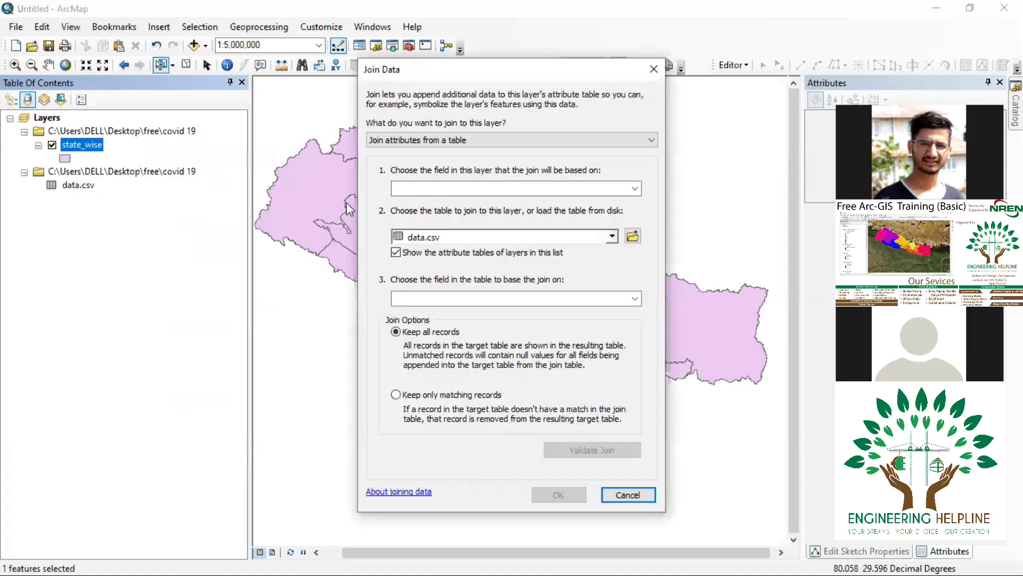
click(438, 190)
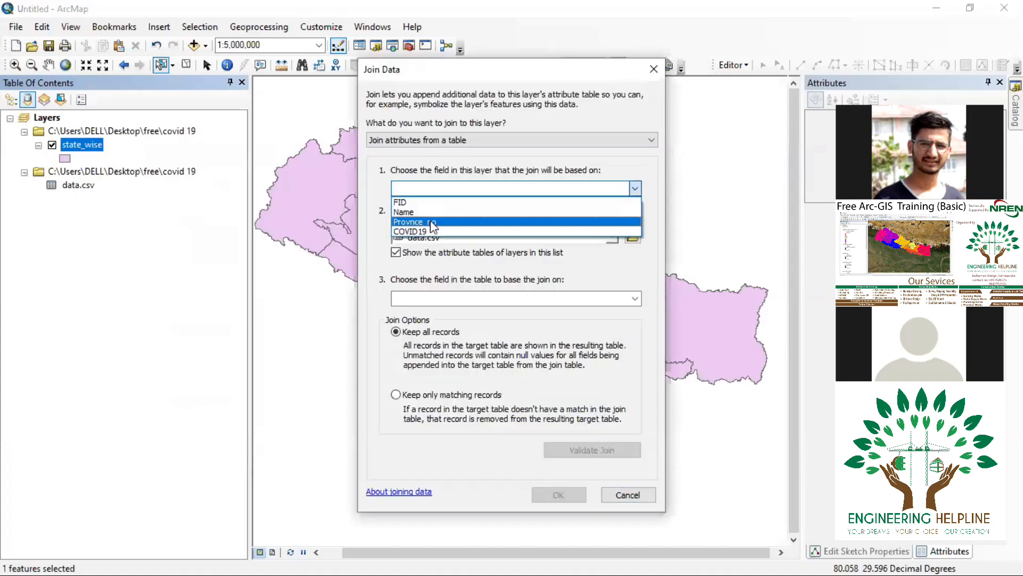
click(504, 219)
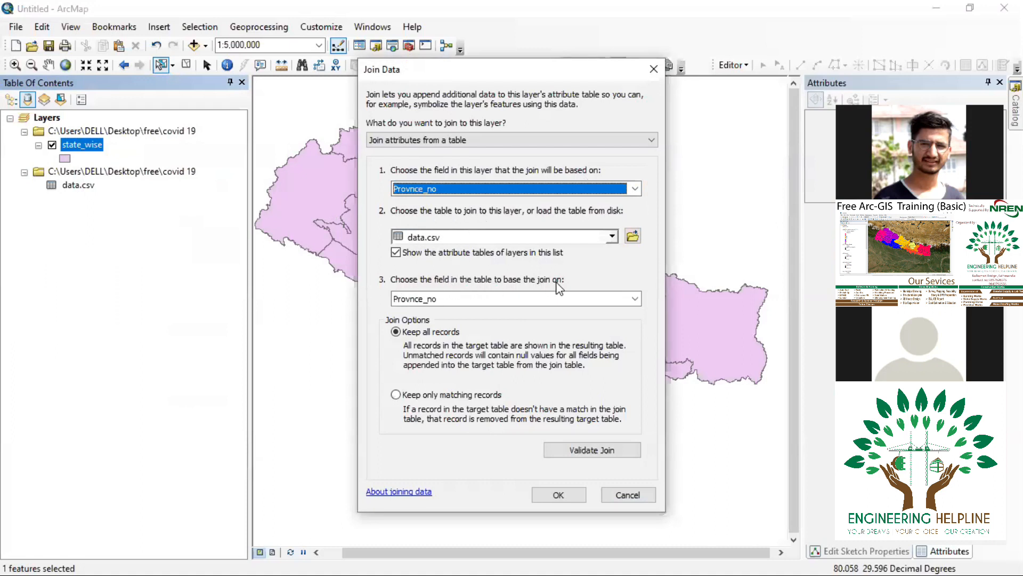
click(564, 498)
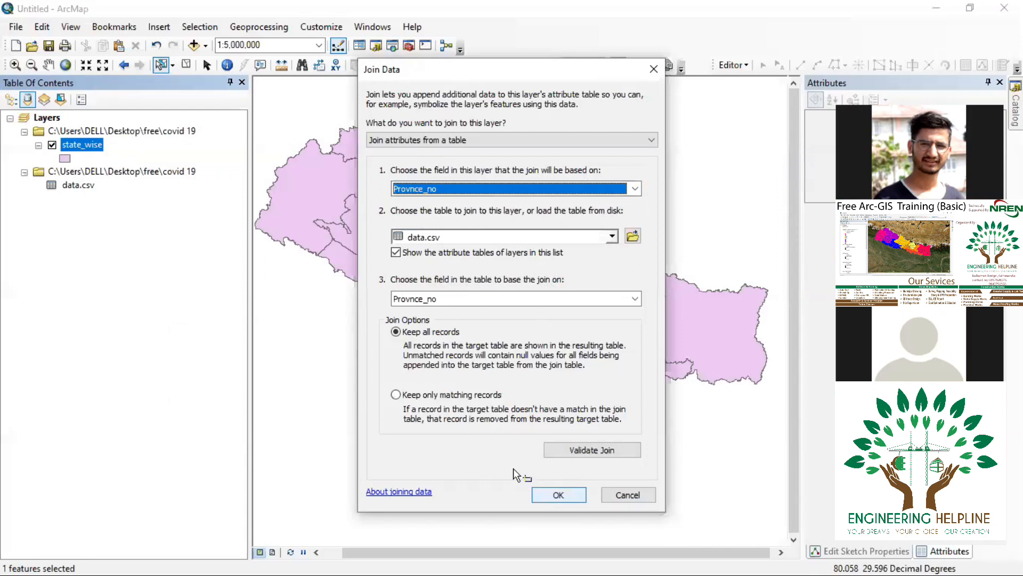
- Open the joined state_wise attribute table and highlight the Pradesh No 5 record to locate it on the map
right_click(79, 144)
click(149, 189)
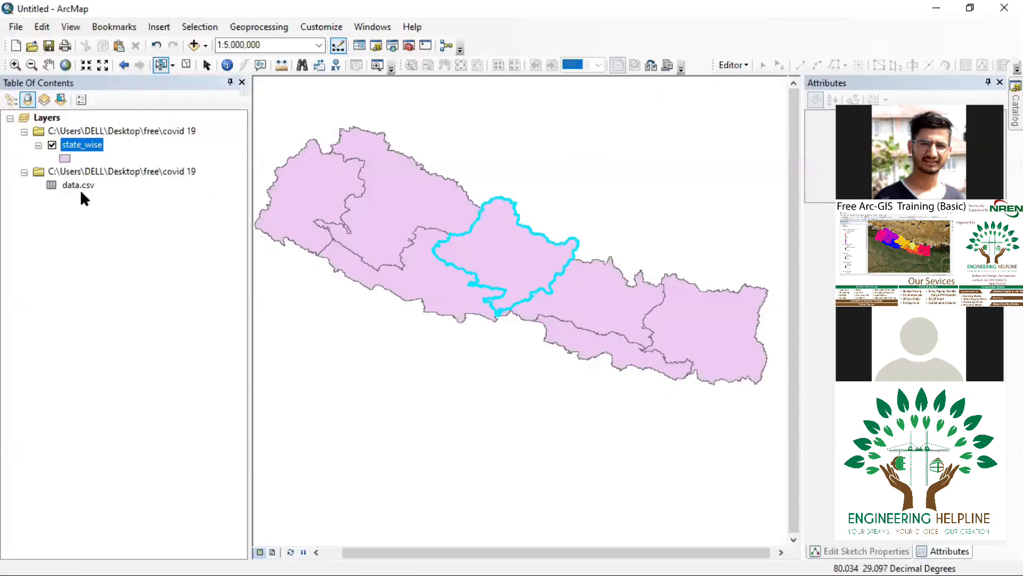
click(80, 187)
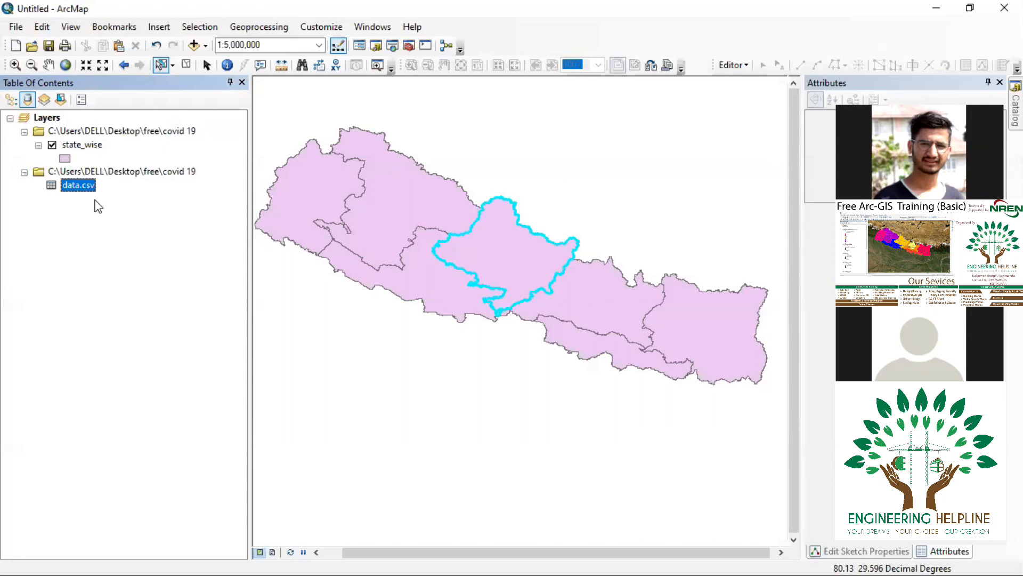
right_click(84, 145)
click(152, 187)
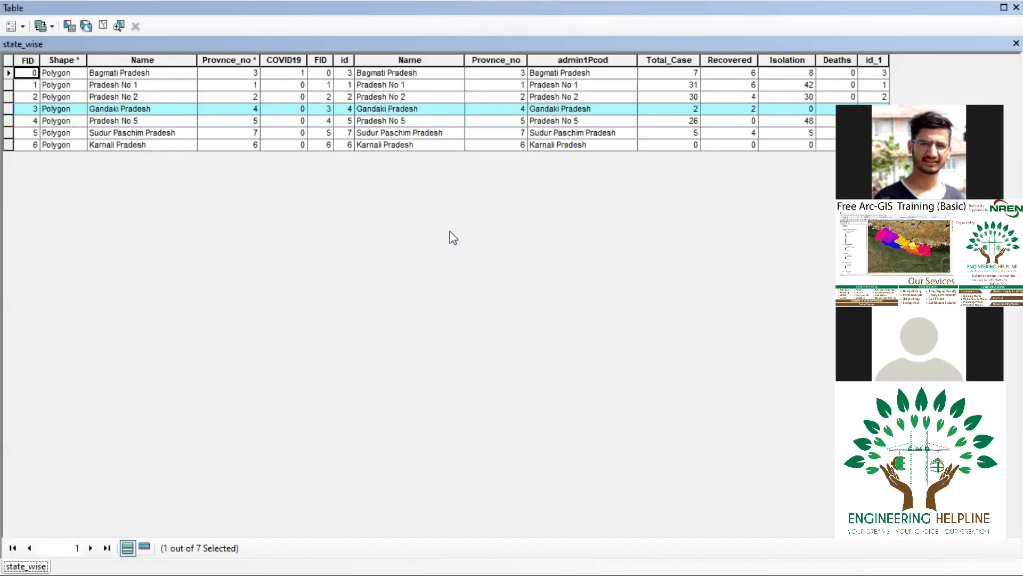
click(12, 121)
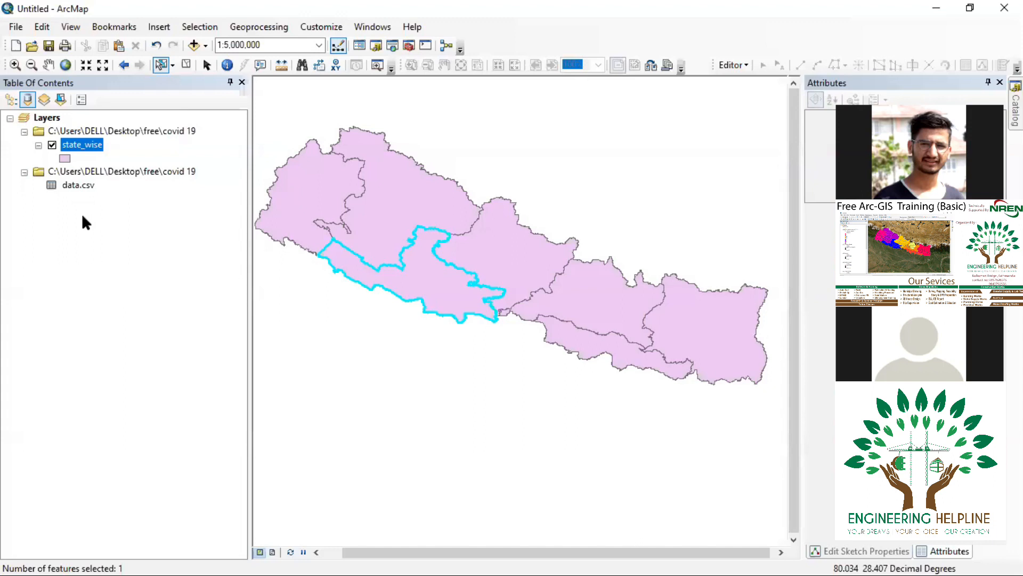
- List the table of contents by drawing order to compare the entries, and return to listing by source
click(11, 99)
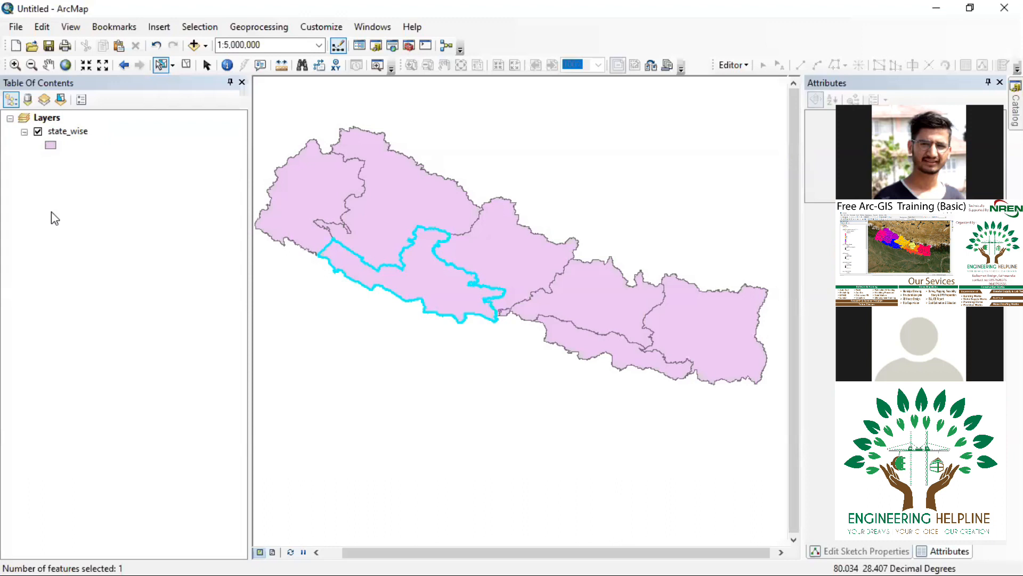
click(28, 102)
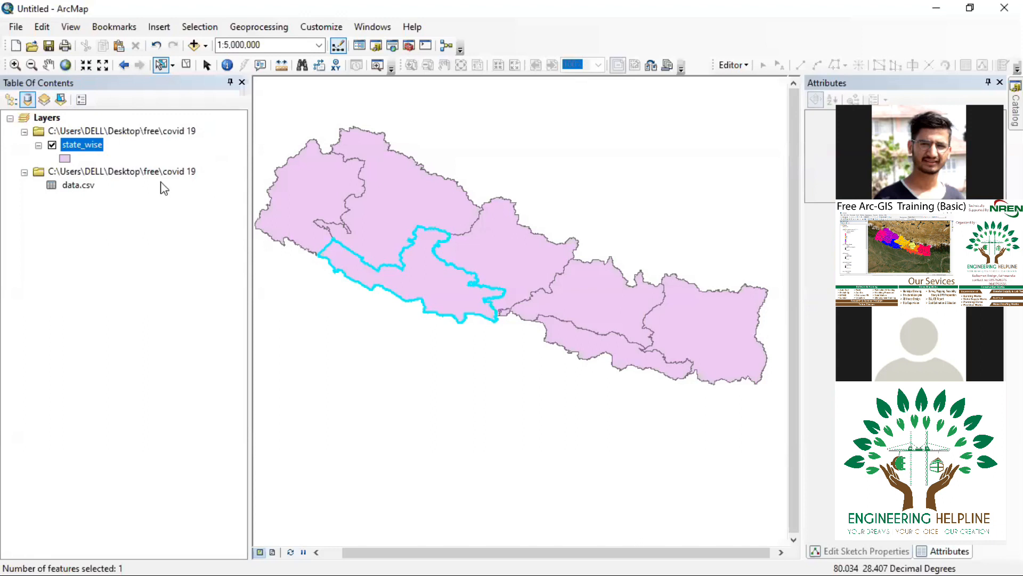
click(159, 318)
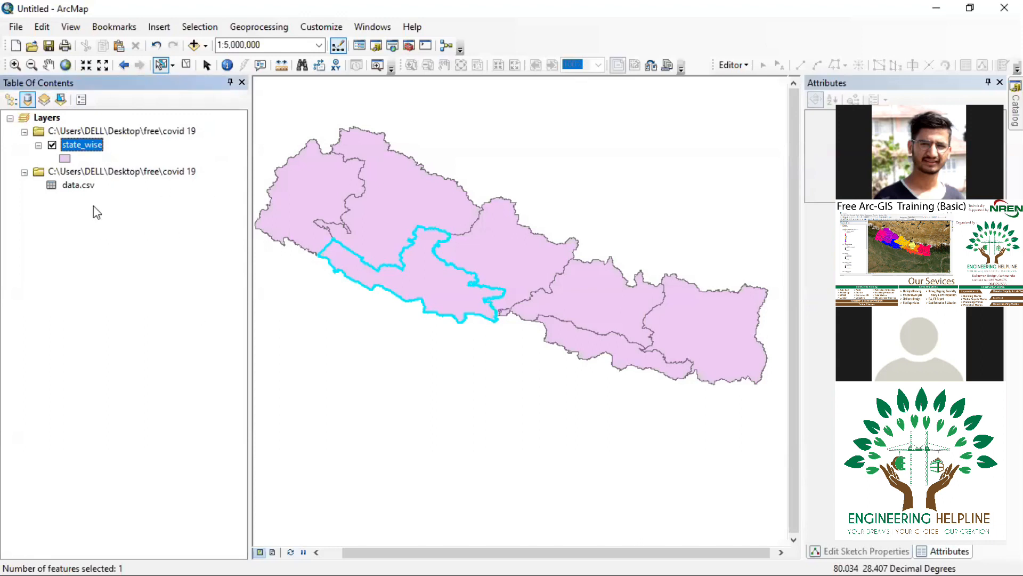
- Reopen the state_wise attribute table, select the Bagmati Pradesh record, and close the table to view that province on the map
double_click(87, 142)
right_click(87, 143)
click(147, 190)
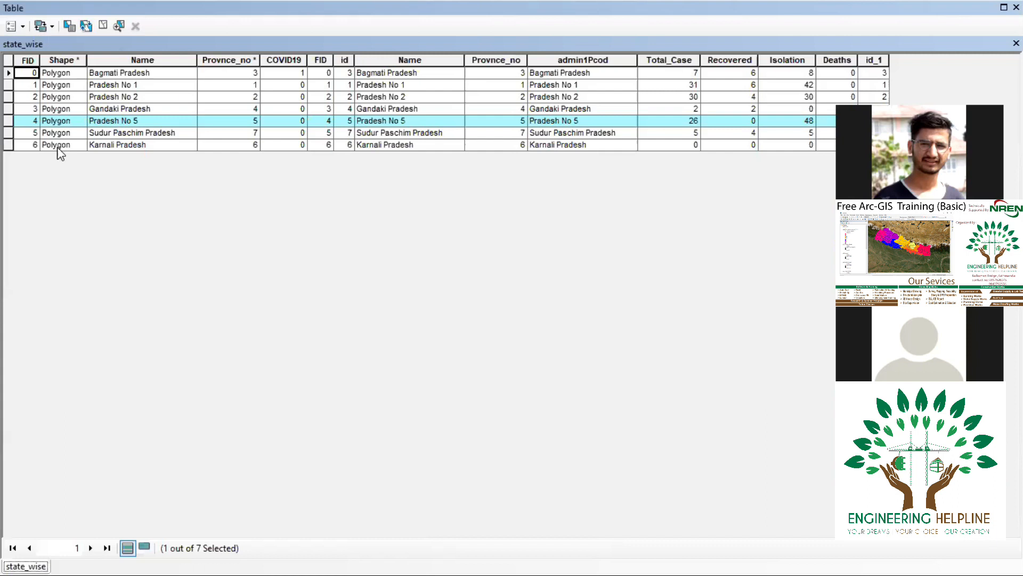
click(8, 73)
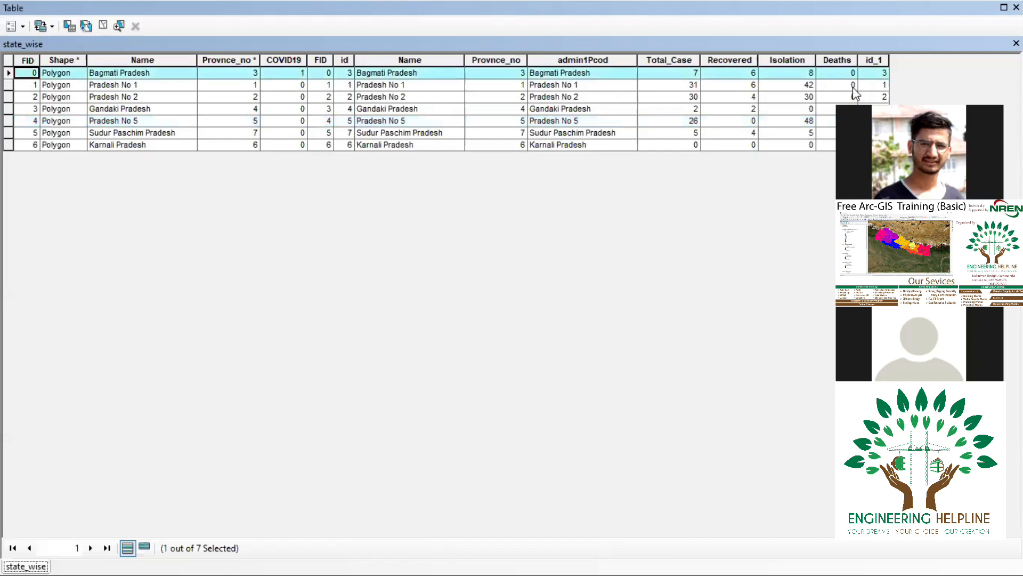
click(1016, 44)
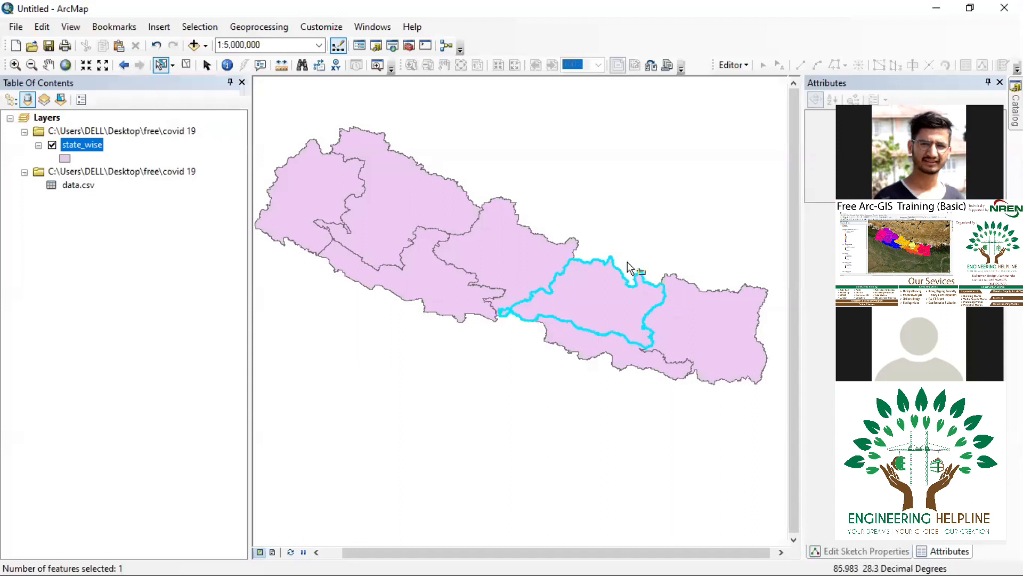
- Open the state_wise attribute table, select the records from Pradesh No 1 through Karnali Pradesh one by one, and check for related tables
right_click(98, 154)
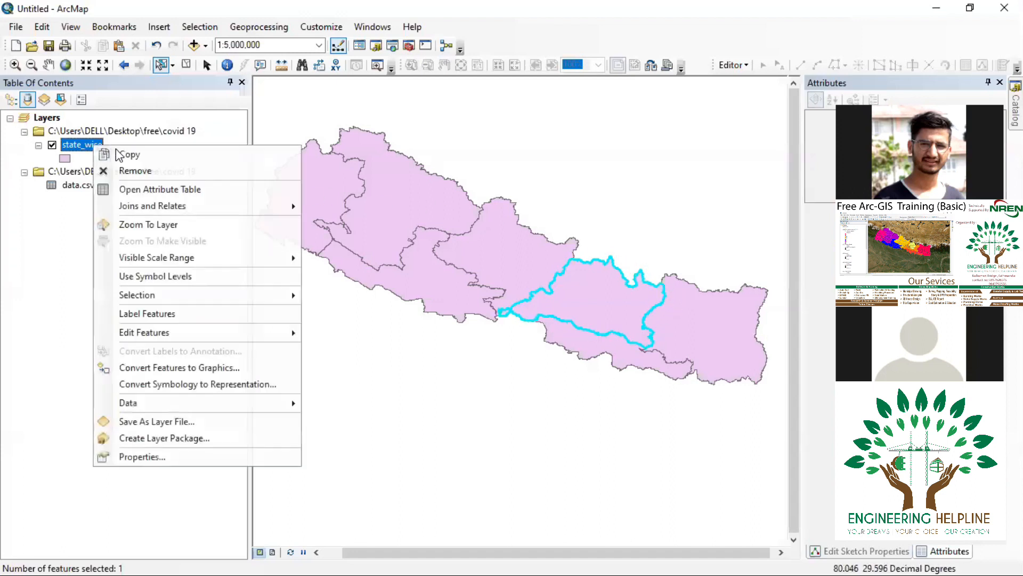
click(163, 189)
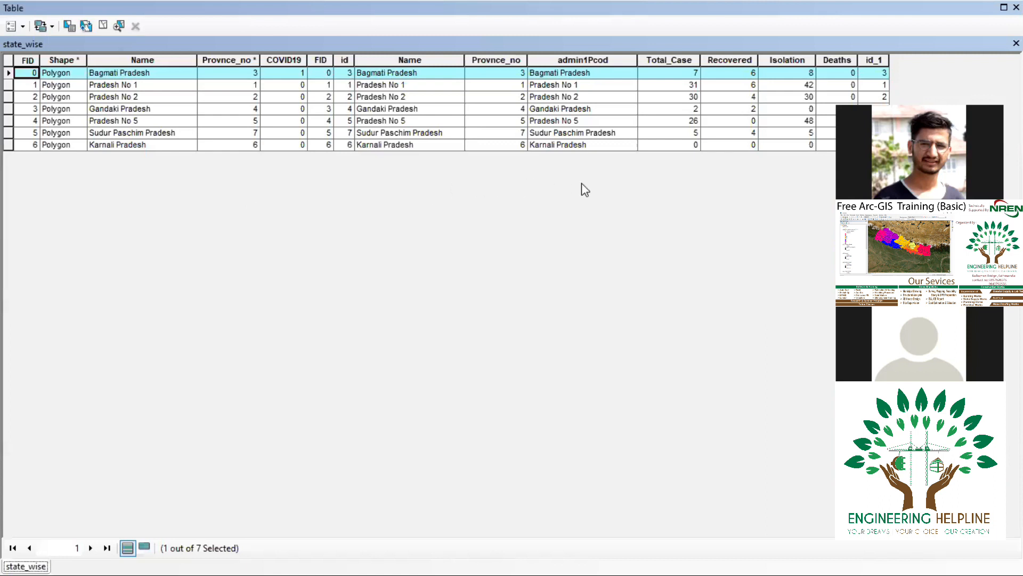
click(8, 85)
click(8, 97)
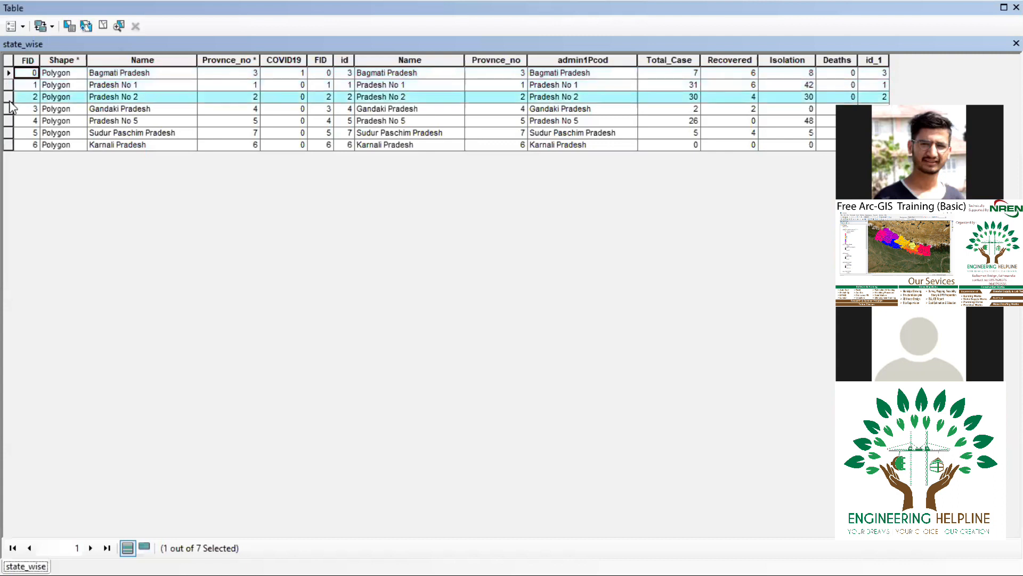
click(8, 109)
click(32, 110)
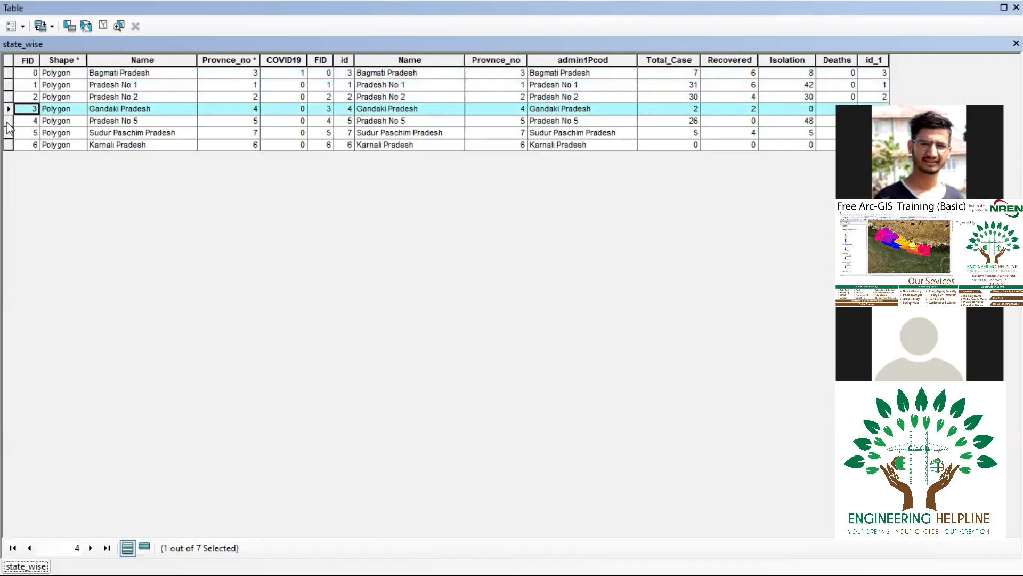
click(8, 122)
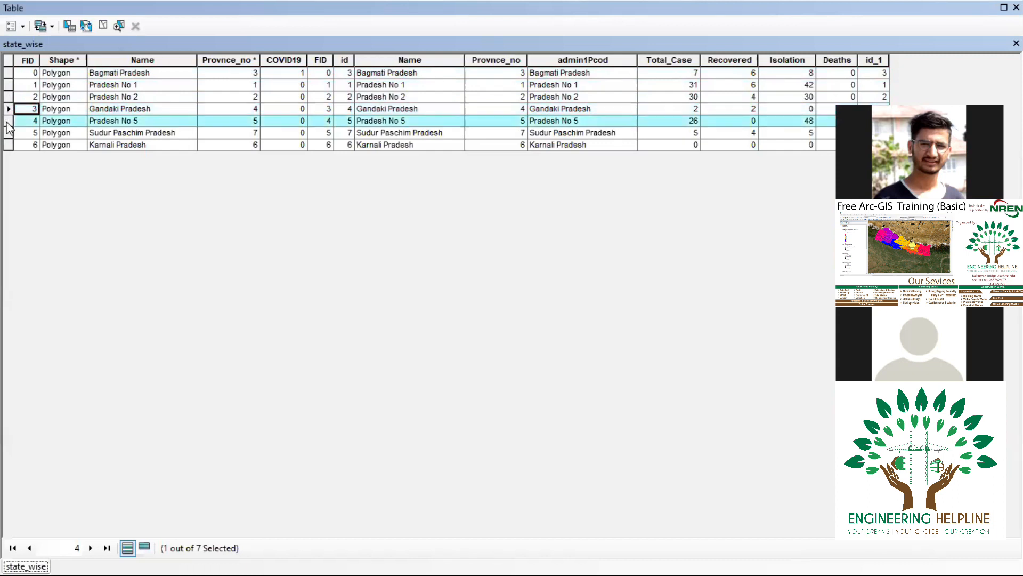
click(8, 133)
click(9, 146)
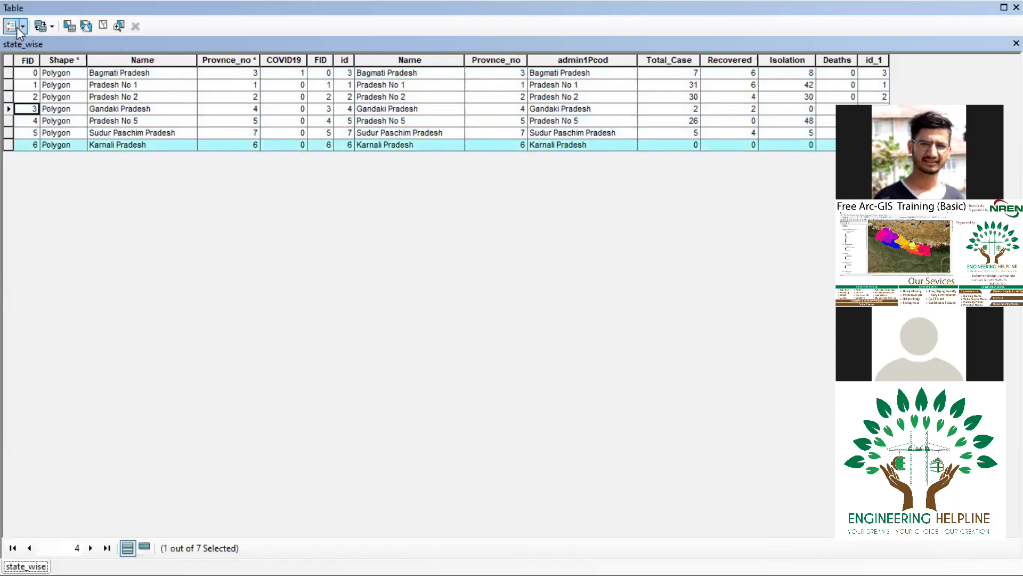
click(53, 27)
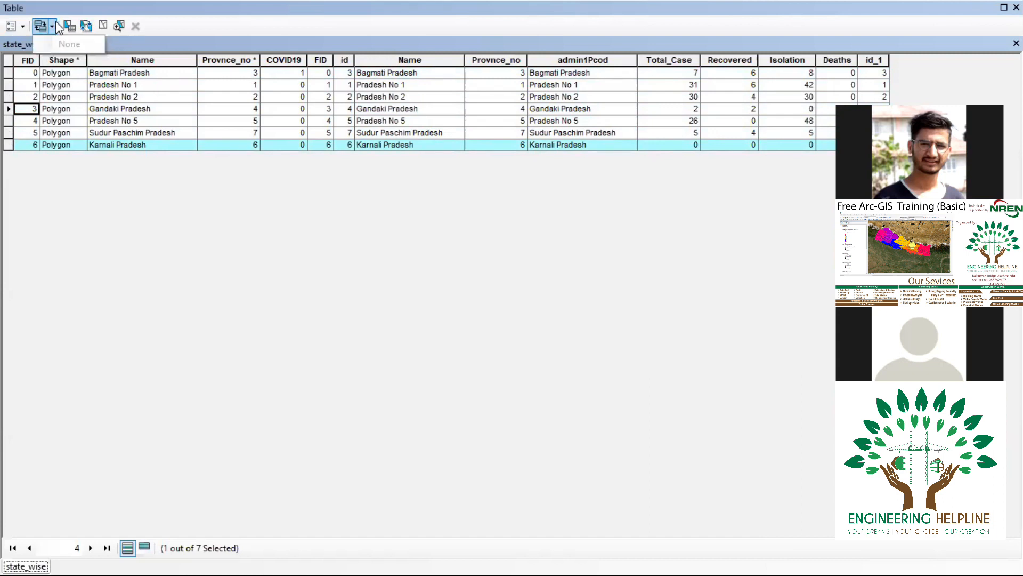
click(155, 24)
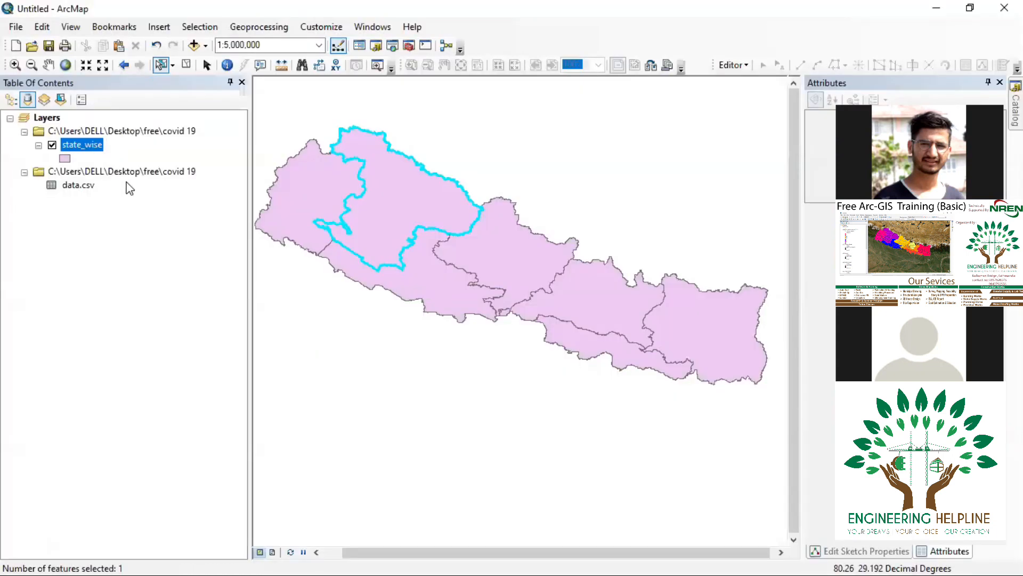
- Switch the state_wise selection to every province except Karnali Pradesh, and clear the selection from the reopened attribute table
right_click(82, 144)
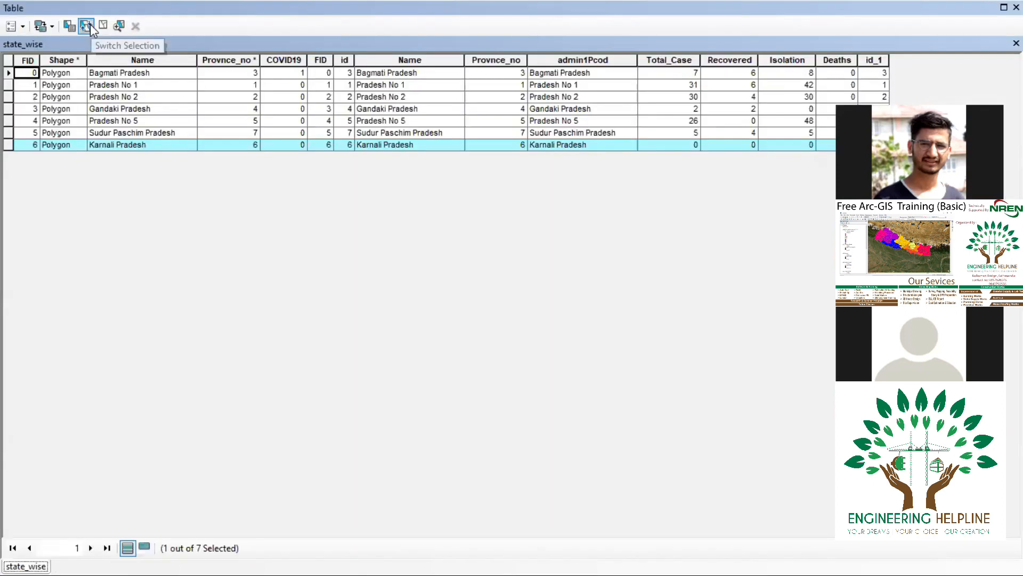
click(86, 26)
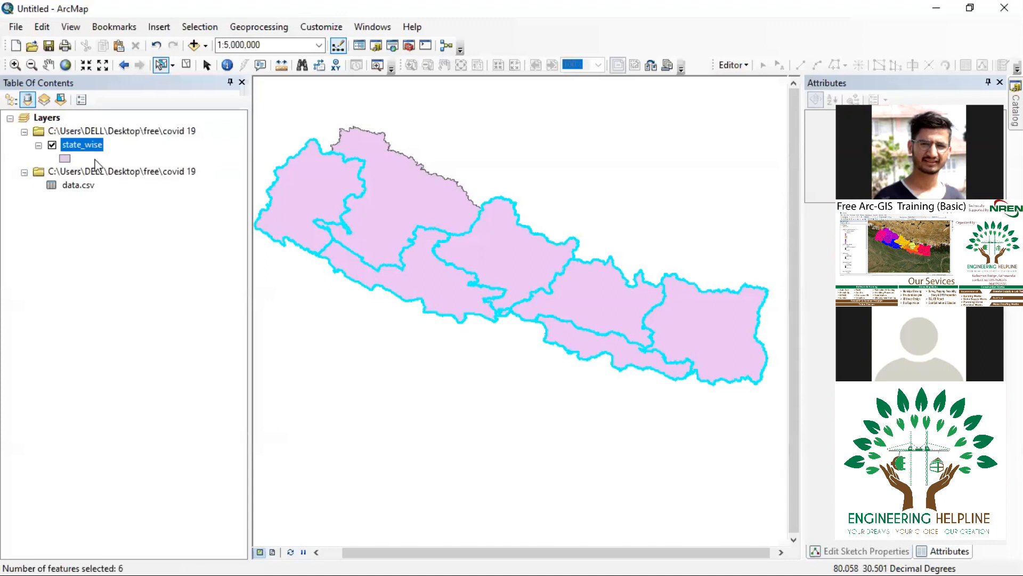
right_click(88, 145)
click(148, 184)
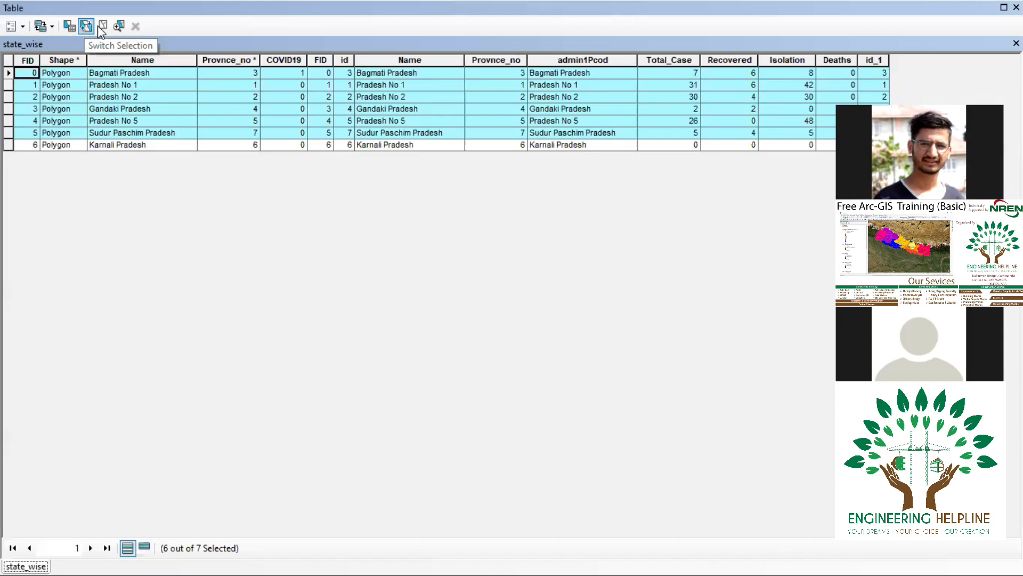
click(103, 26)
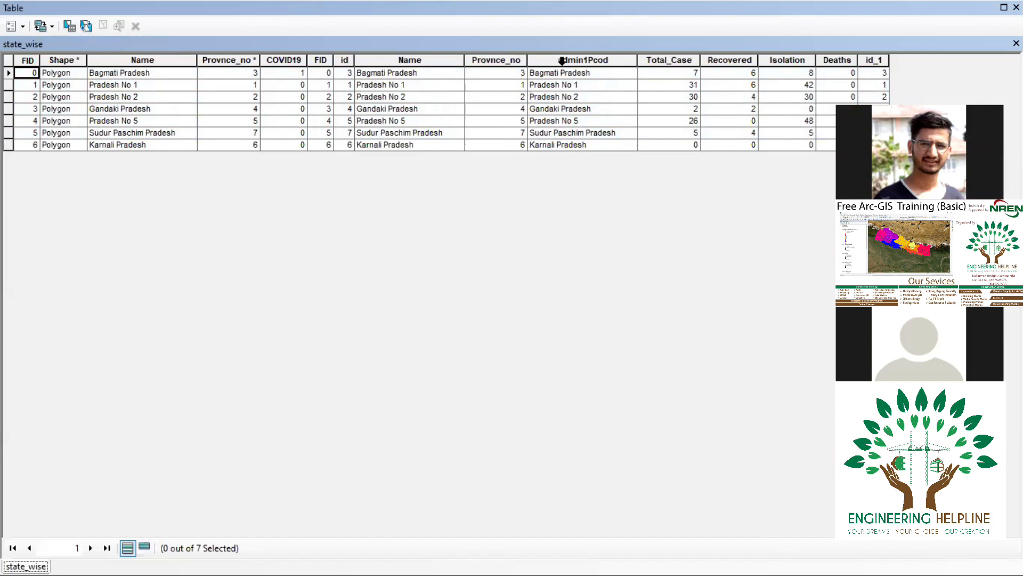
- Check the data type in the field properties of the state_wise layer's first Name field, and close them
click(171, 68)
right_click(175, 63)
click(229, 246)
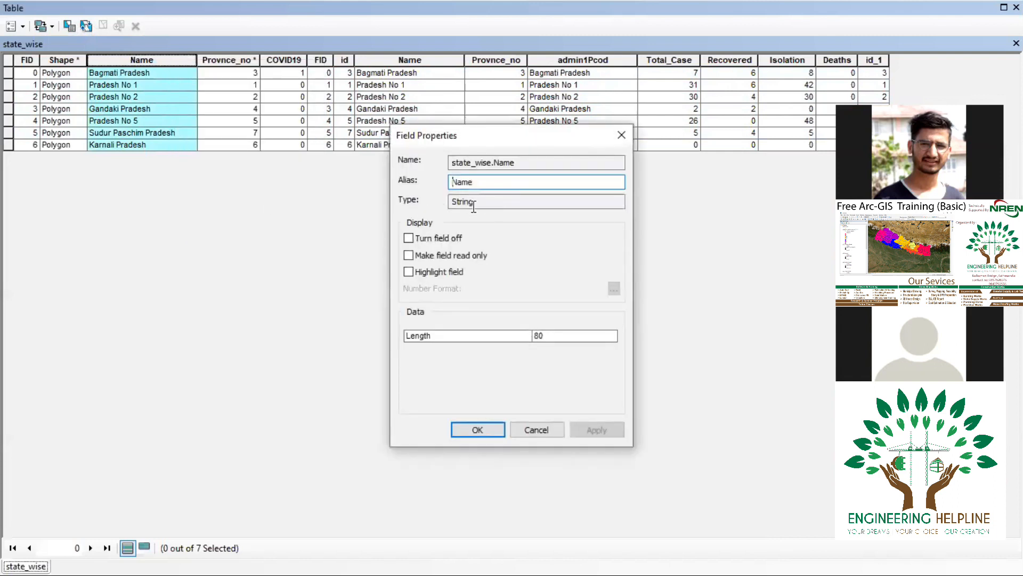
key(Tab)
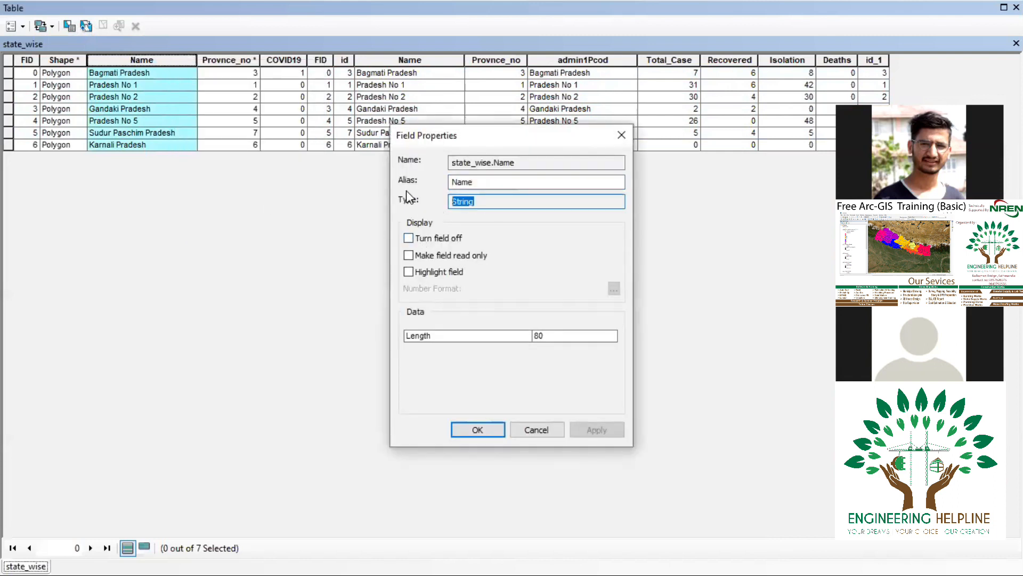
click(621, 135)
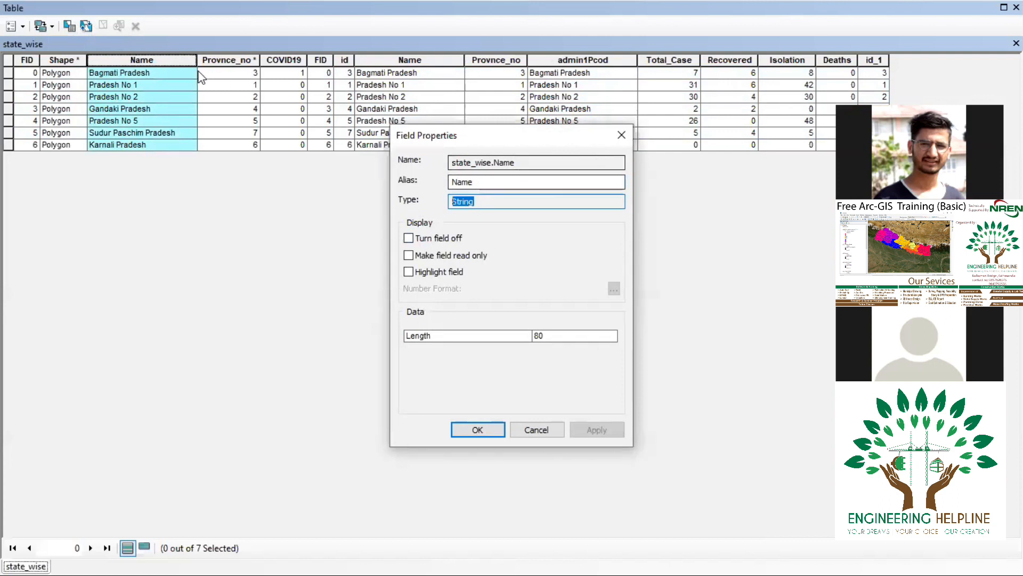
- Check the data type in the field properties of the state_wise layer's own Provnce_no field, and close them
right_click(227, 58)
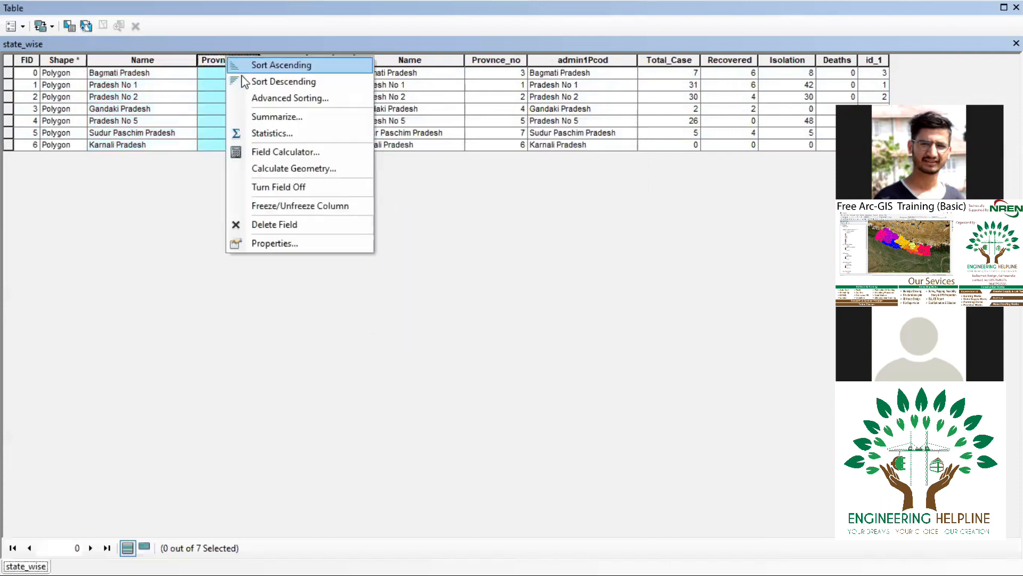
click(282, 244)
click(491, 201)
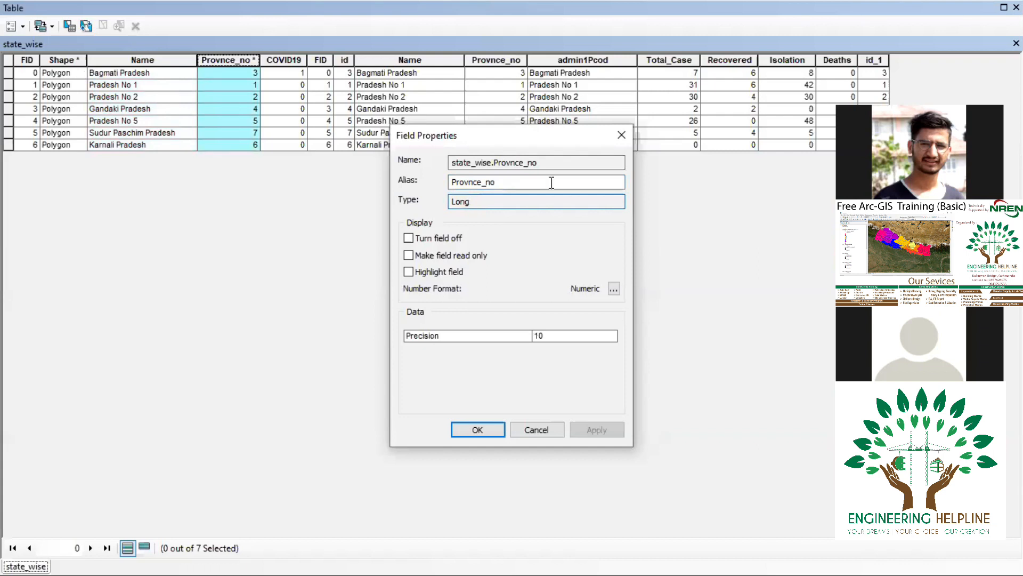
click(621, 134)
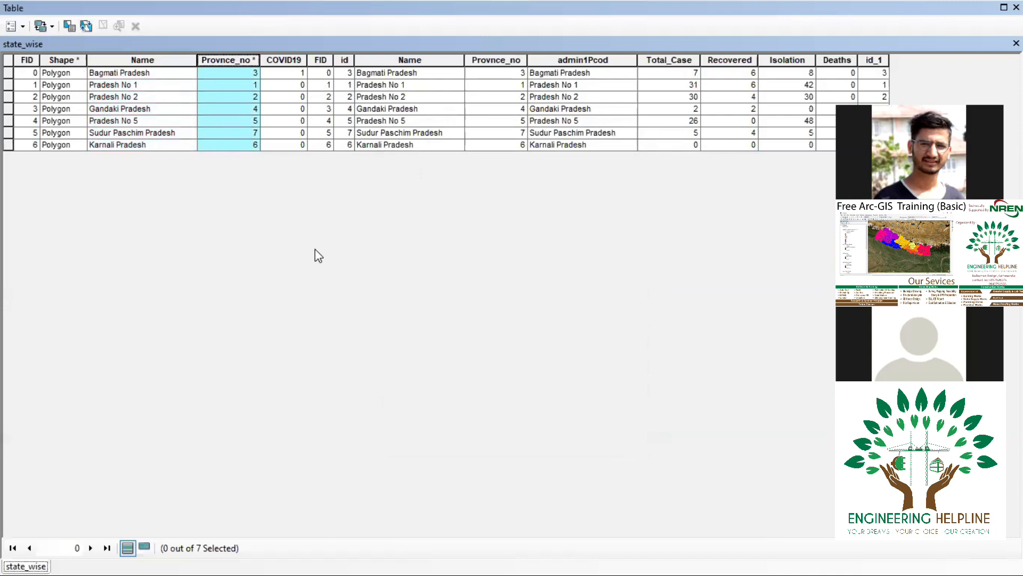
- Review the data types offered for a new field in the state_wise table, and cancel adding the field
click(12, 26)
click(68, 131)
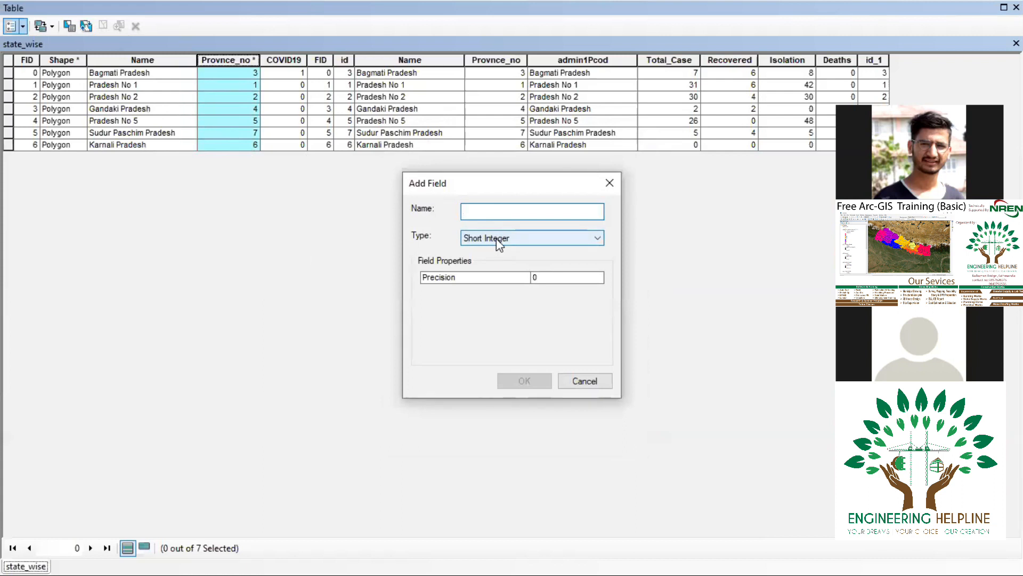
text(2)
key(BackSpace)
click(483, 238)
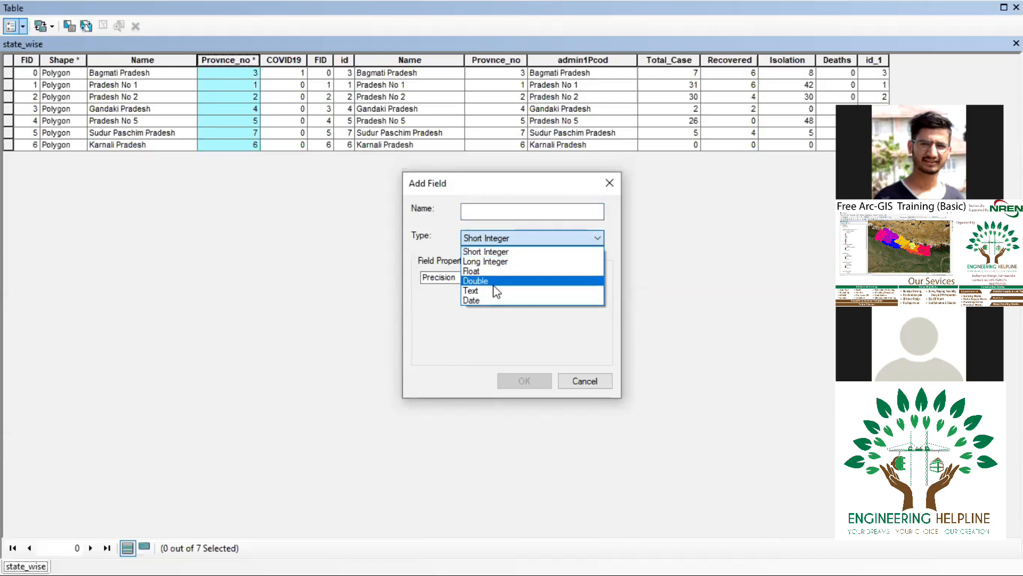
click(313, 289)
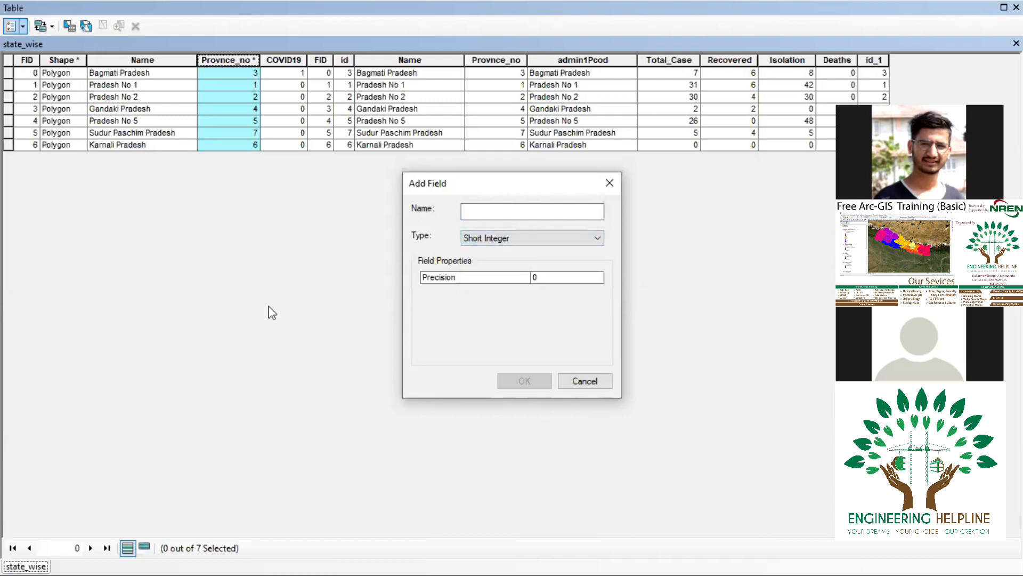
click(609, 183)
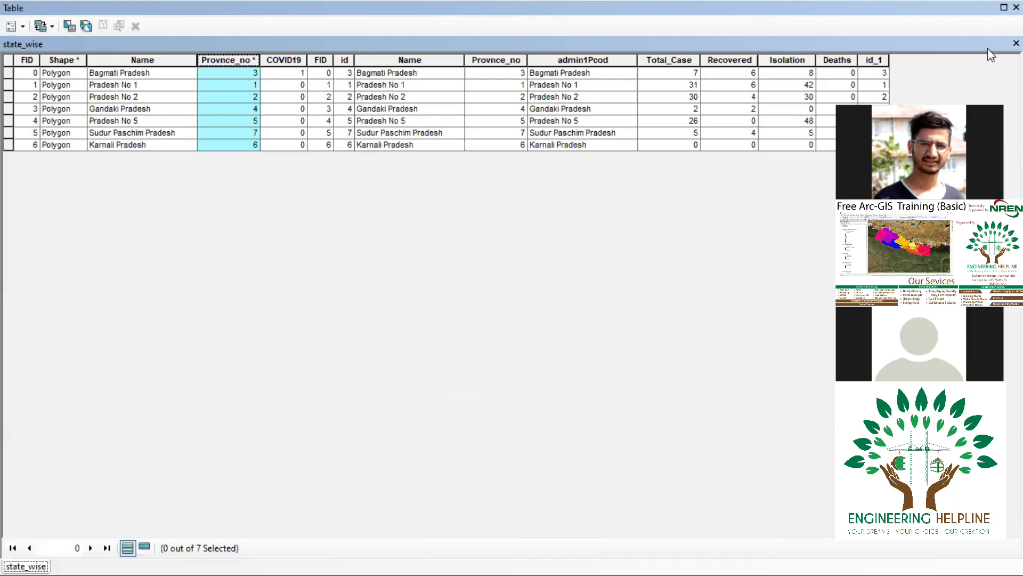
- Close the attribute table and remove the data.csv join from the state_wise layer
click(1017, 43)
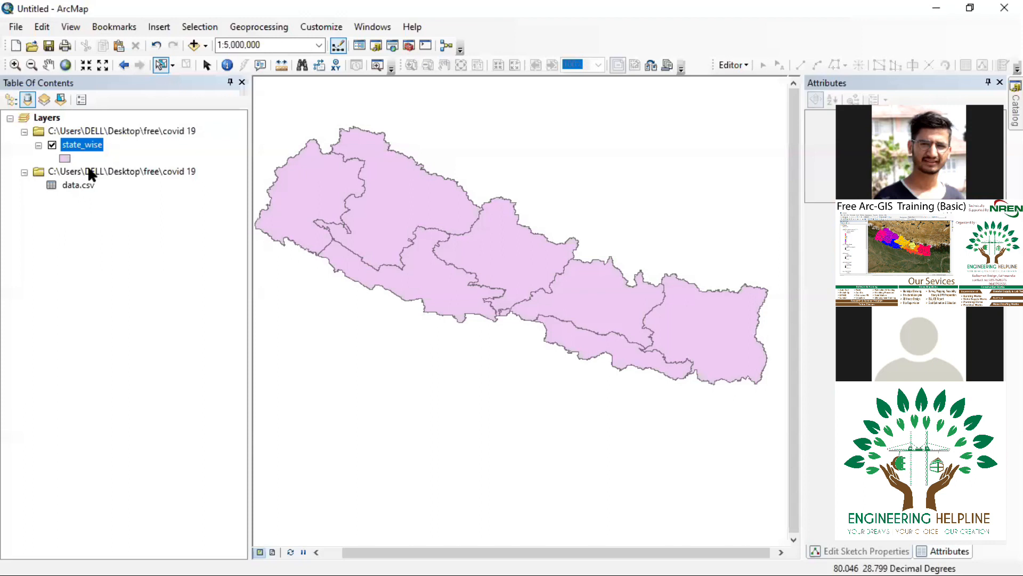
right_click(83, 146)
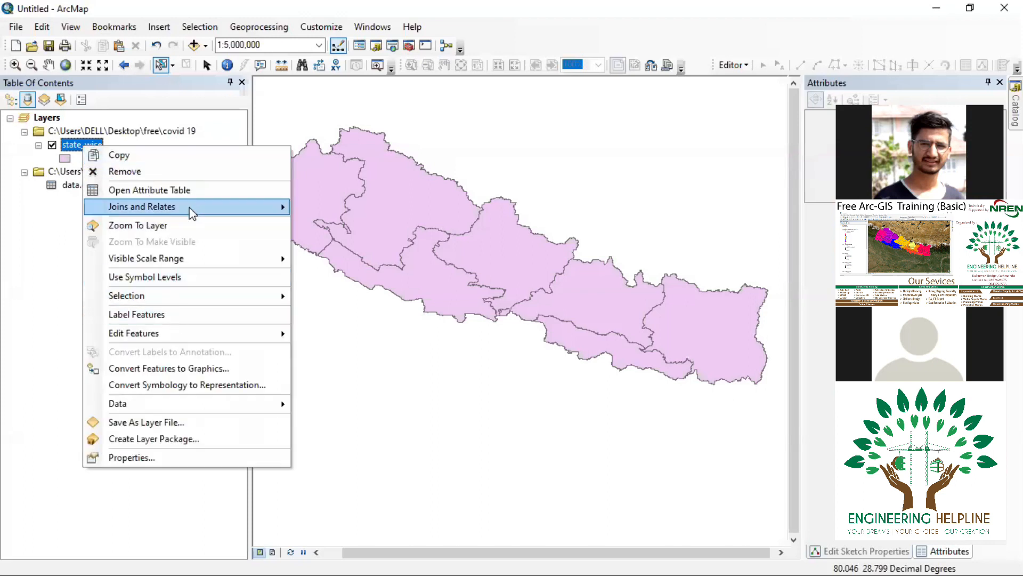
mouse_move(273, 207)
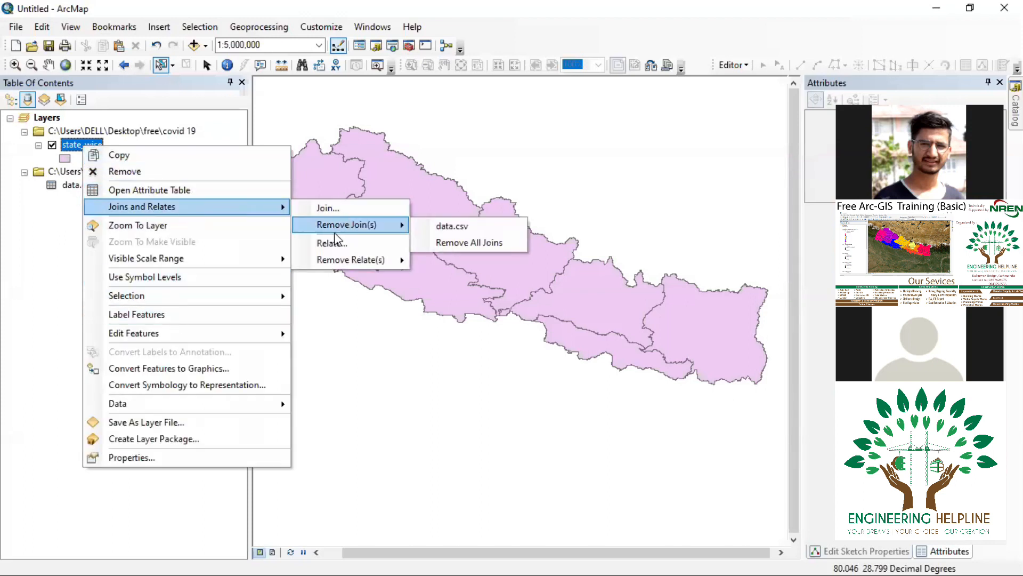
click(442, 235)
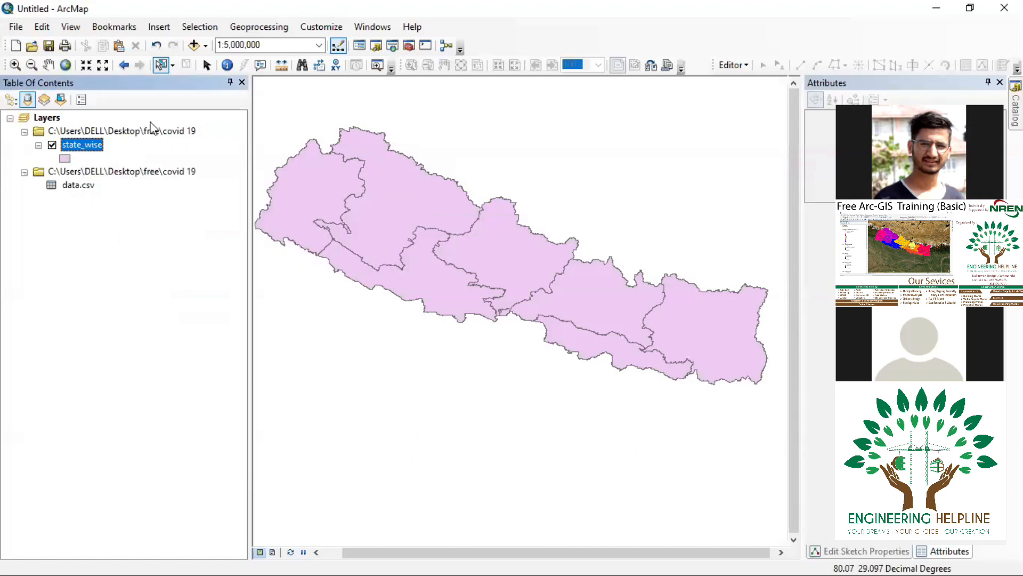
click(194, 45)
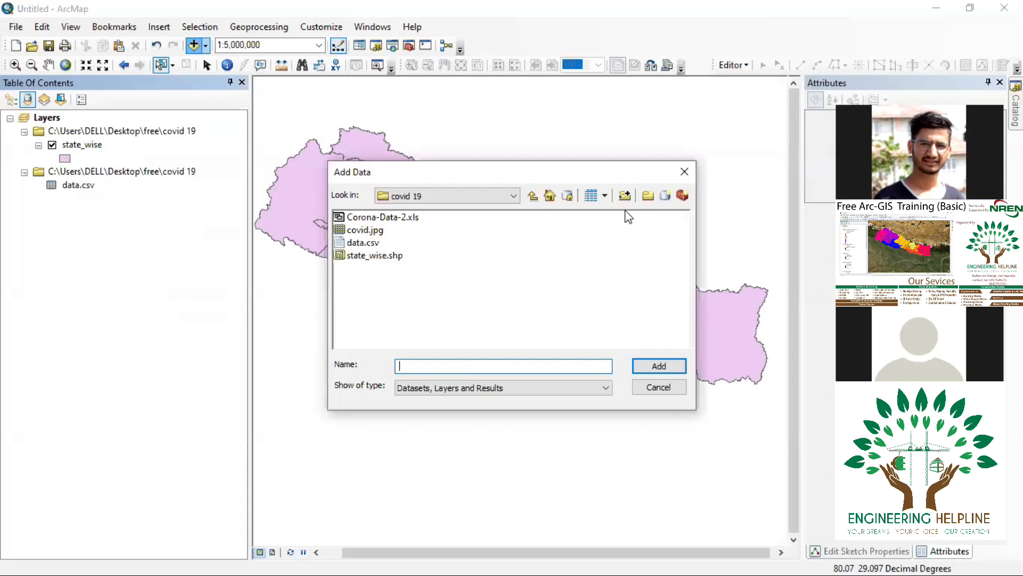
click(685, 171)
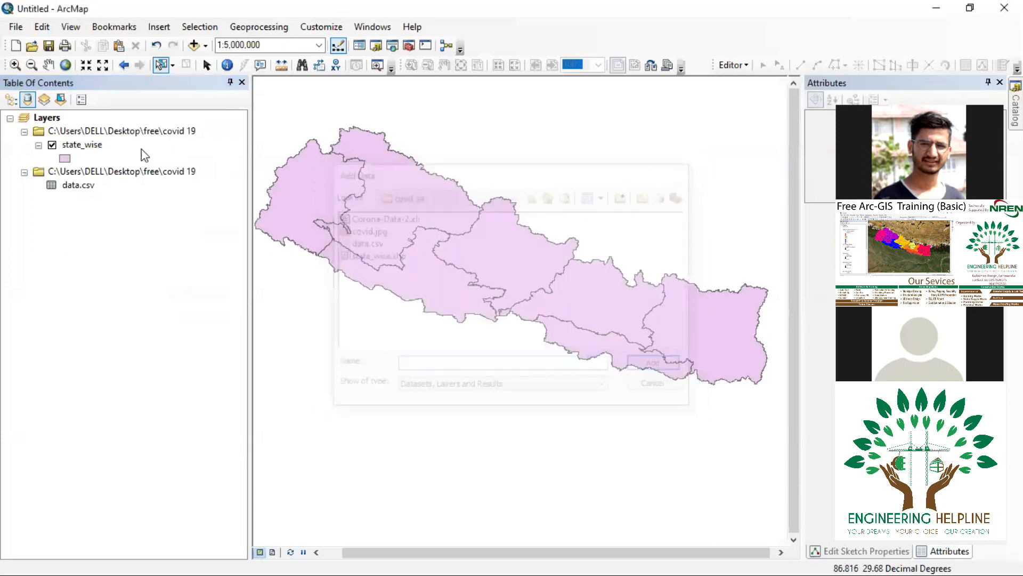
click(80, 186)
right_click(80, 189)
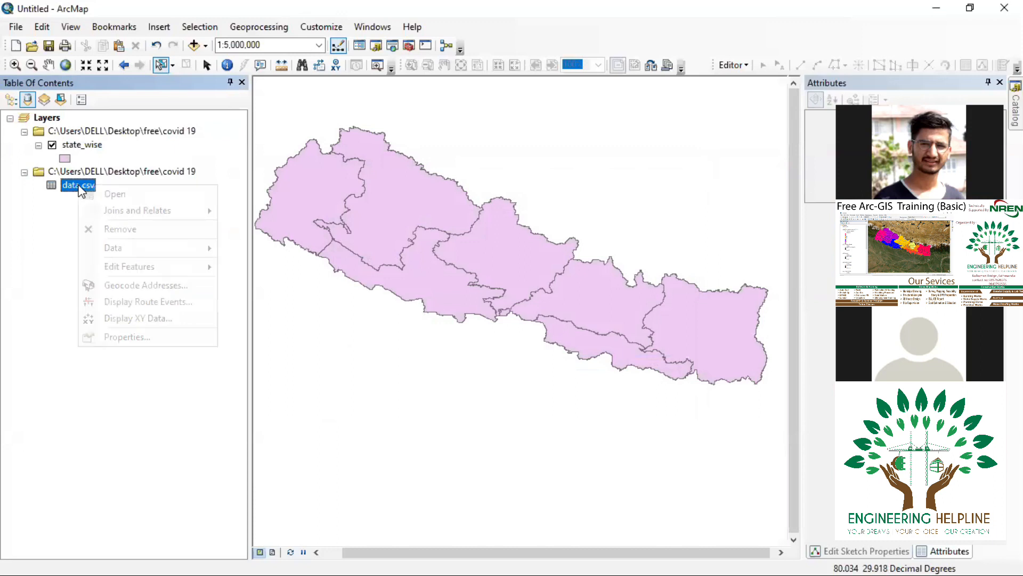
click(43, 240)
- Set up a join of data.csv to the state_wise layer based on Provnce_no, and cancel it
click(80, 145)
right_click(82, 145)
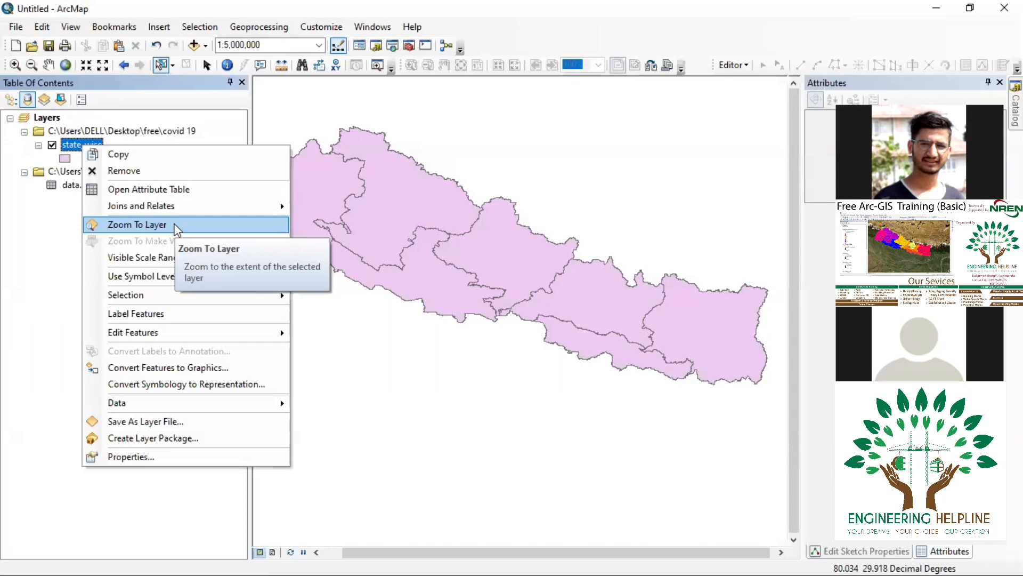
mouse_move(186, 206)
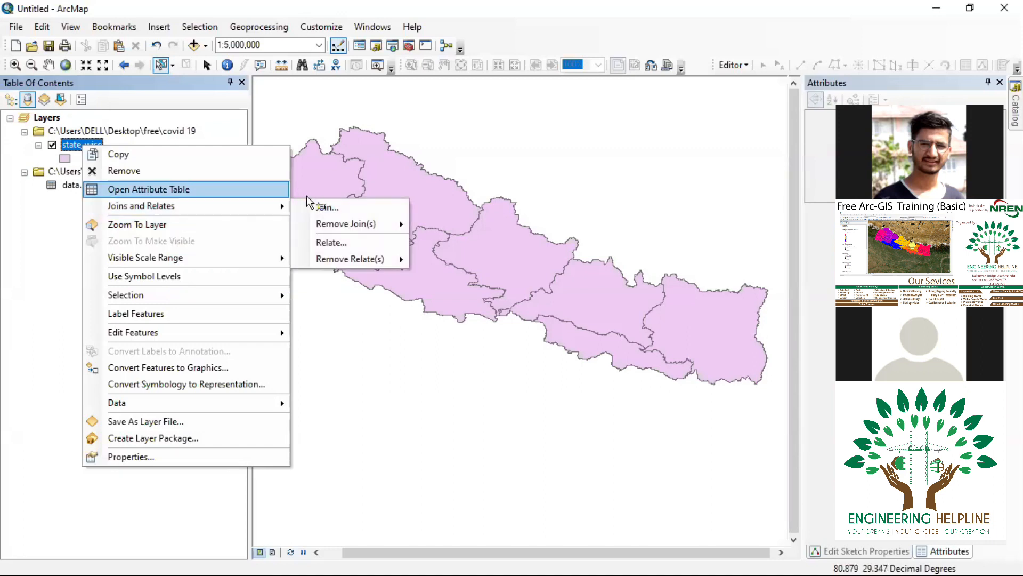
click(337, 206)
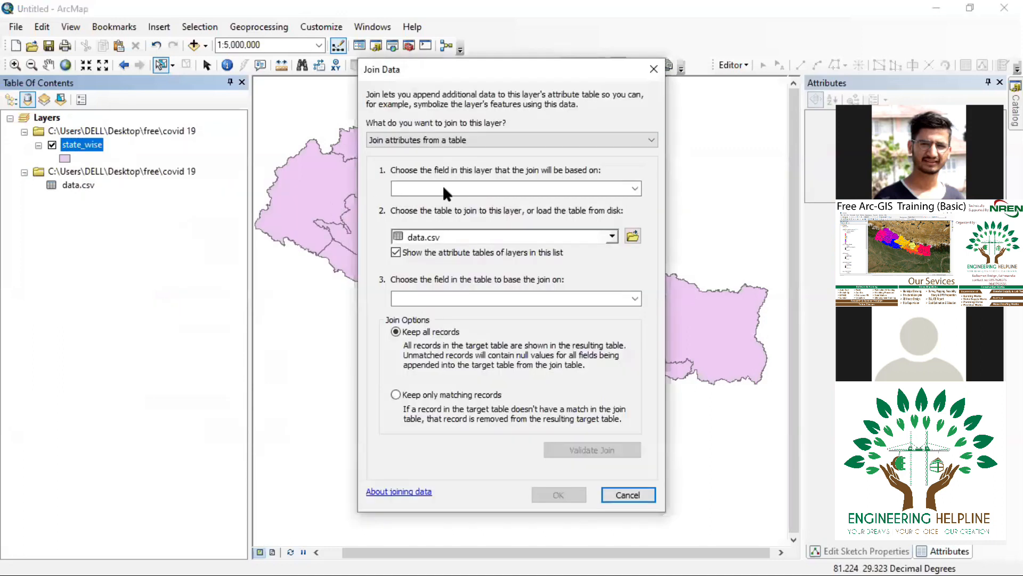
click(442, 184)
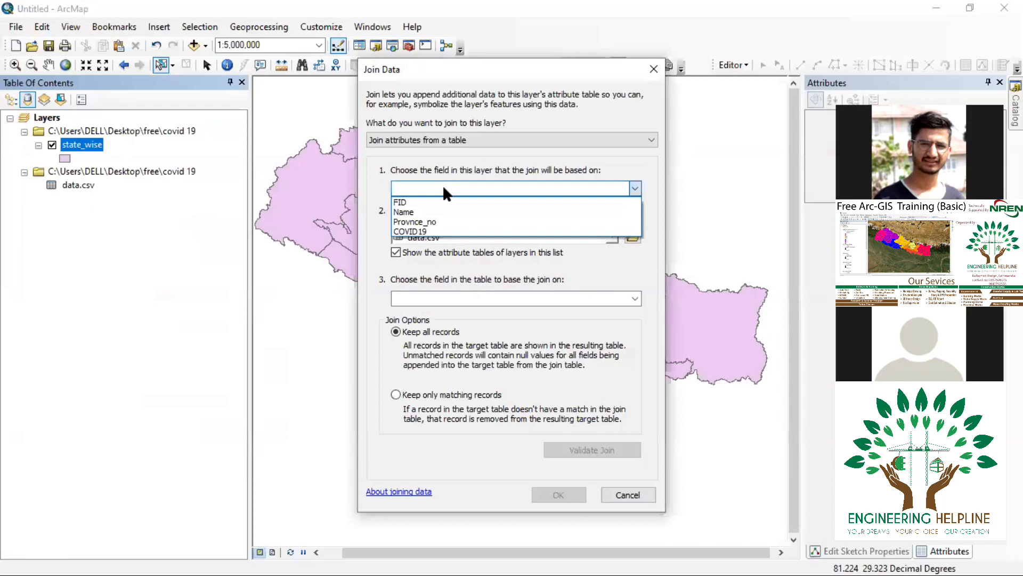
click(432, 222)
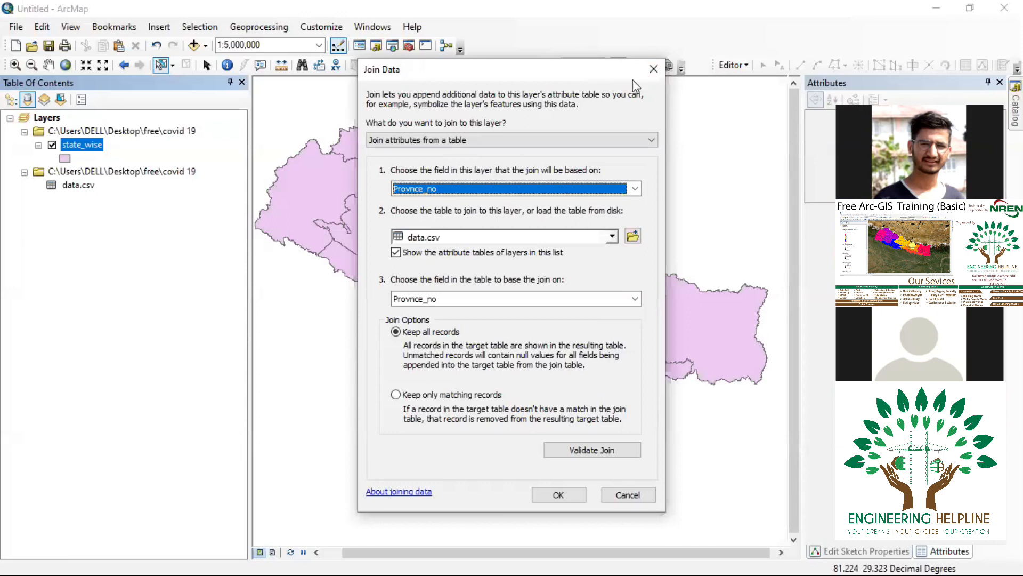
click(654, 69)
- Open the state_wise attribute table, examine its Provnce_no values for Bagmati Pradesh and Pradesh No 1, and close it
right_click(77, 142)
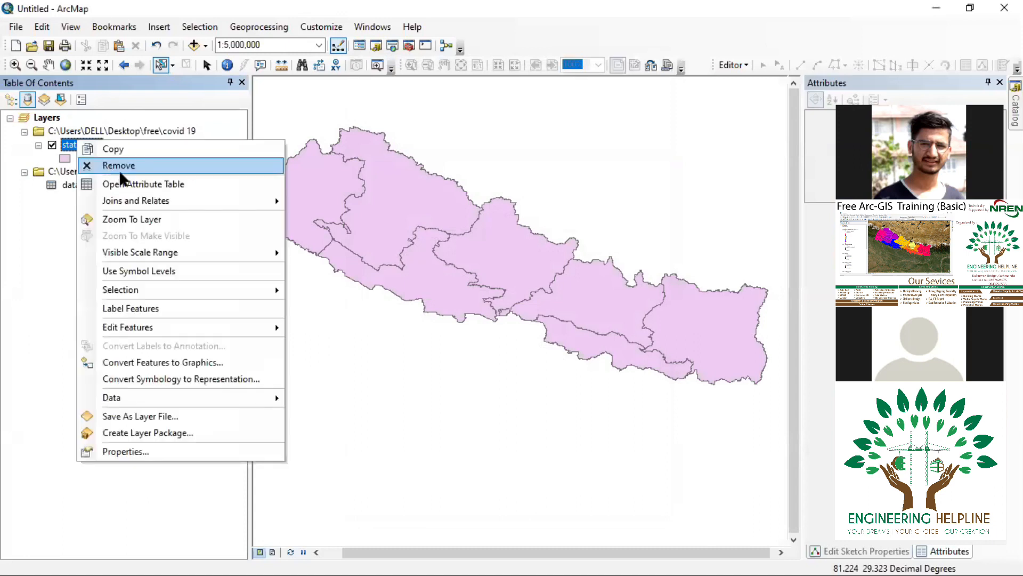
click(121, 183)
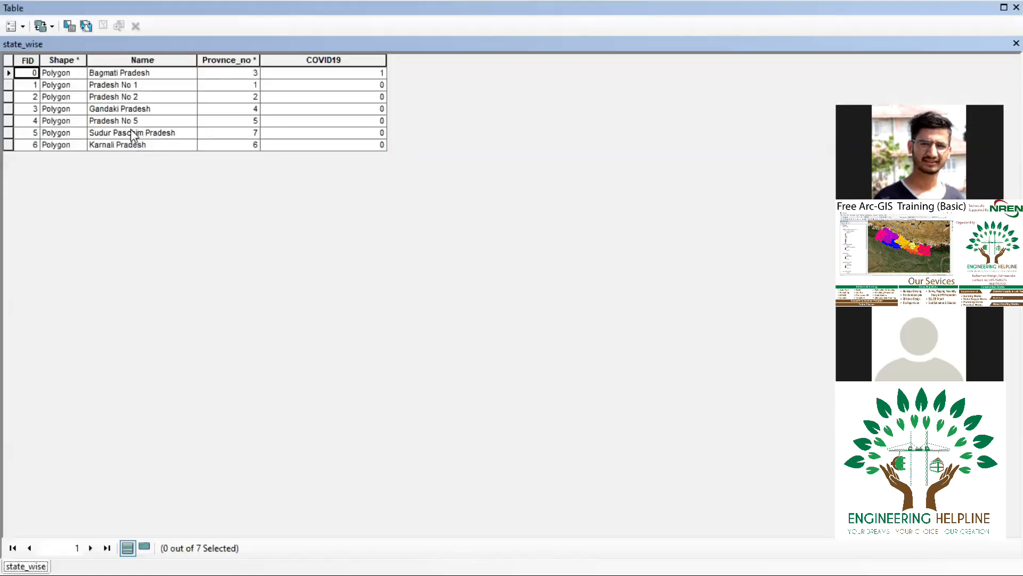
click(224, 60)
click(222, 73)
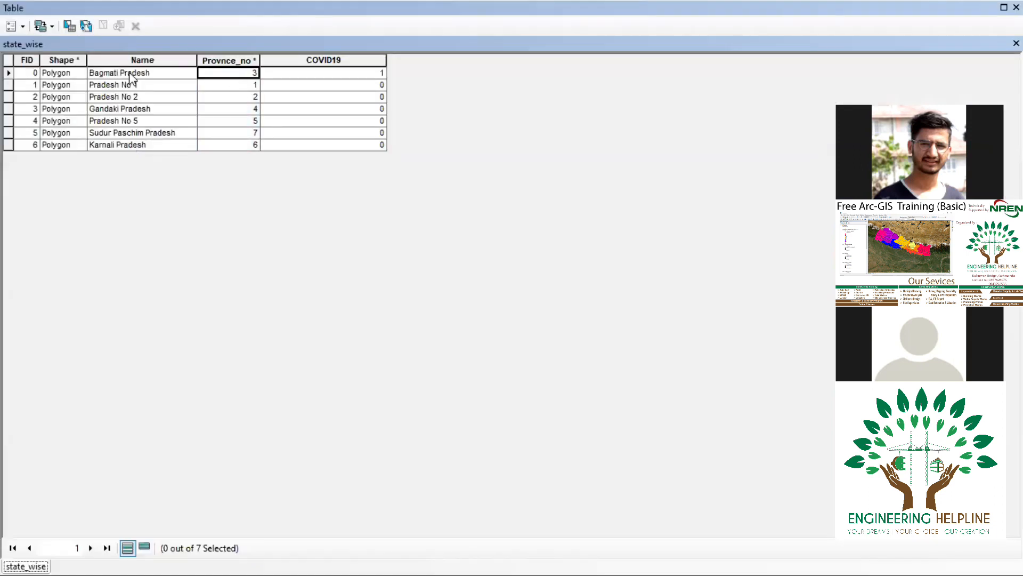
click(251, 84)
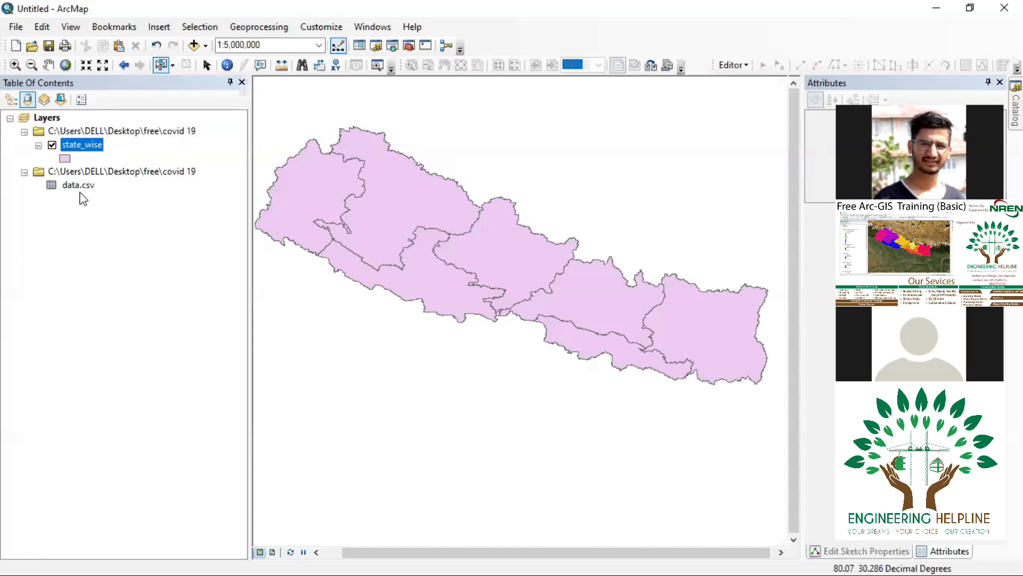
- Open the data.csv table, highlight its Provnce_no column, and return to the state_wise attribute table to compare the fields
right_click(85, 185)
click(116, 195)
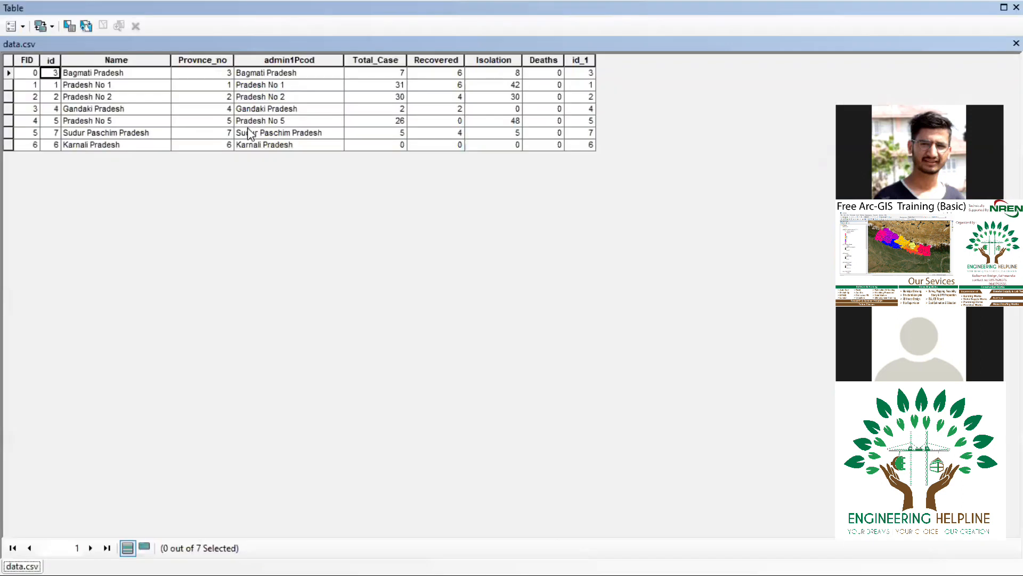
click(196, 60)
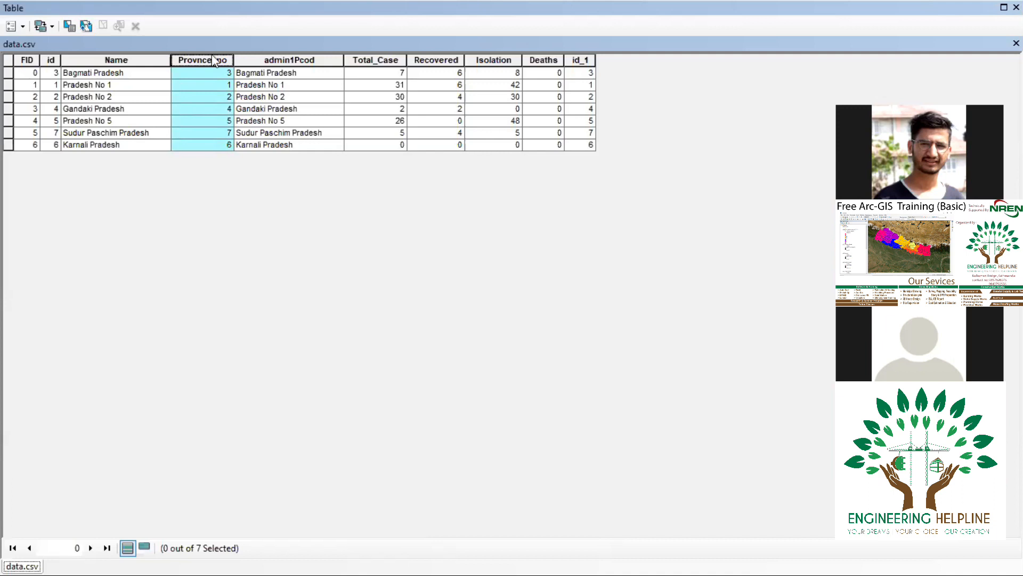
click(1017, 43)
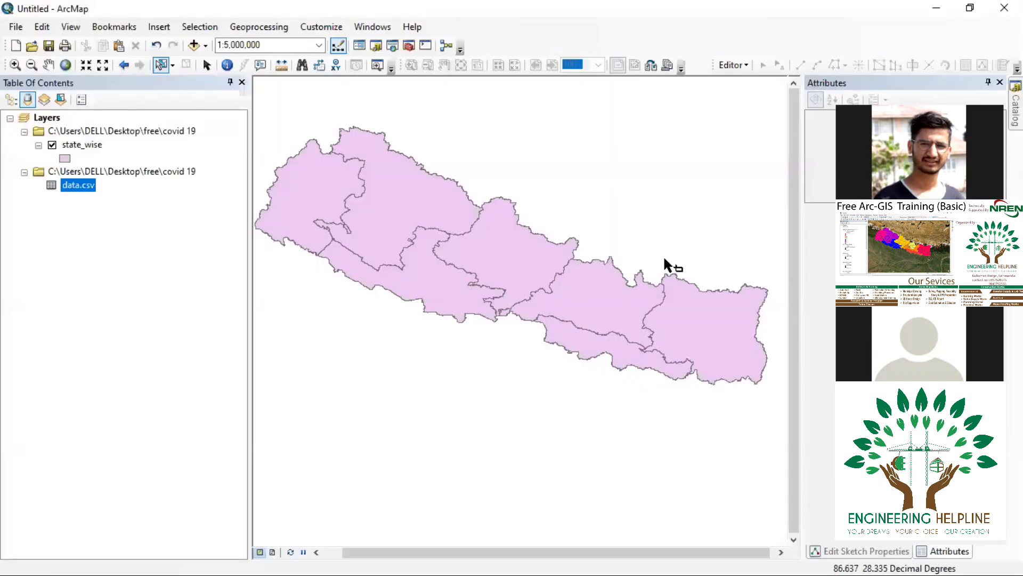
right_click(85, 145)
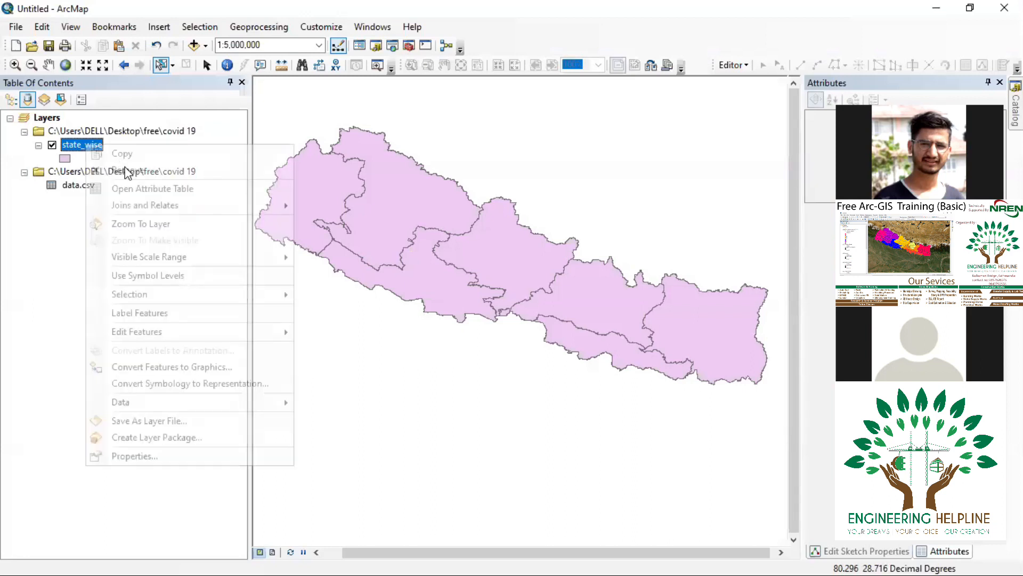
click(163, 189)
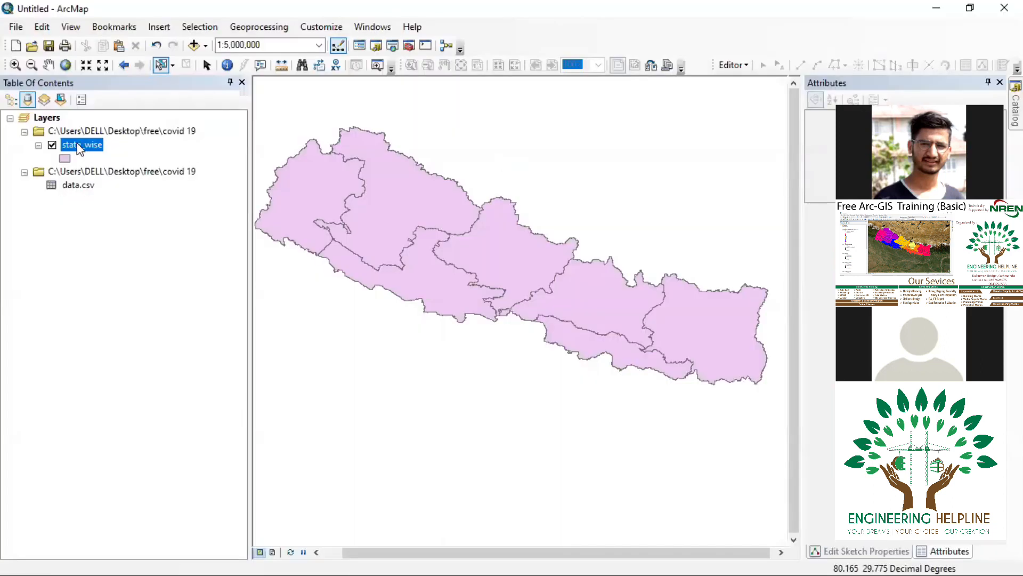
- Start a join of data.csv to the state_wise layer with Name as the layer's join field
right_click(81, 147)
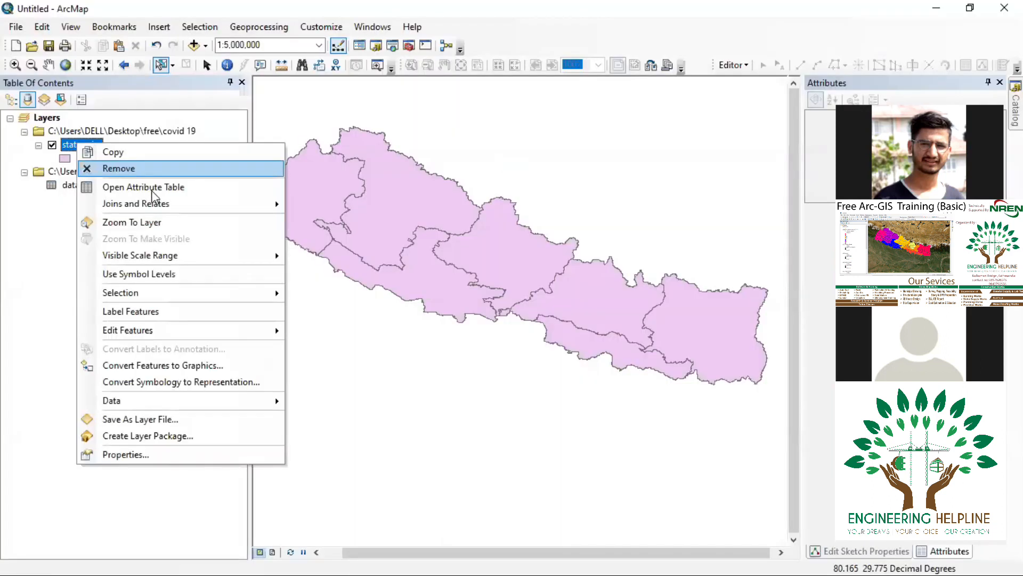
click(312, 210)
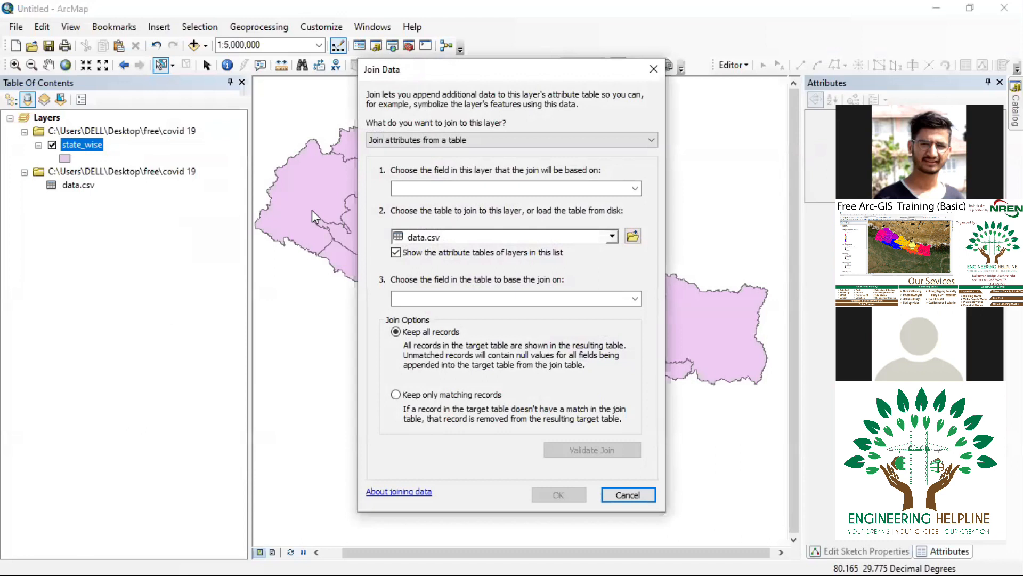
click(456, 188)
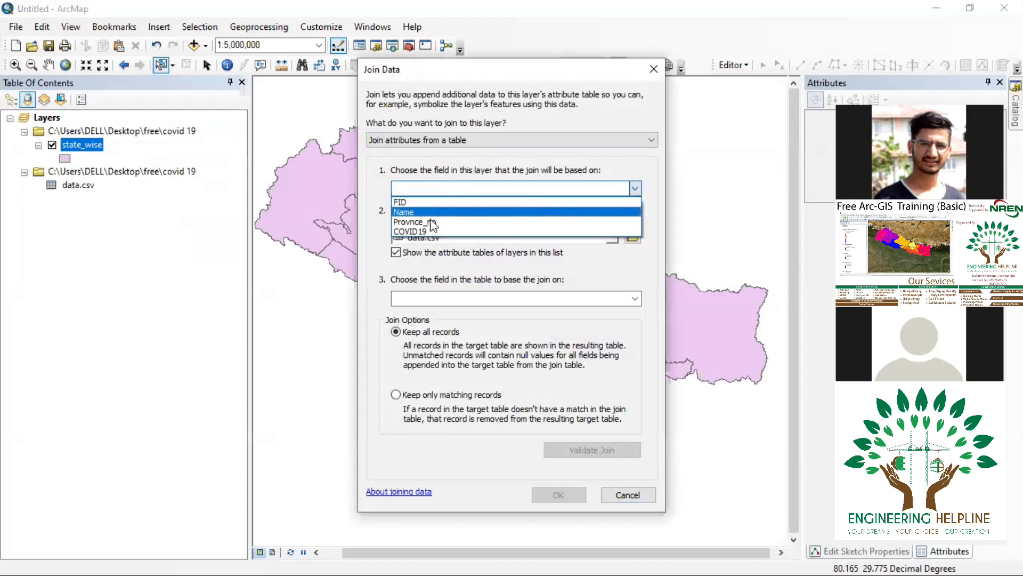
click(437, 212)
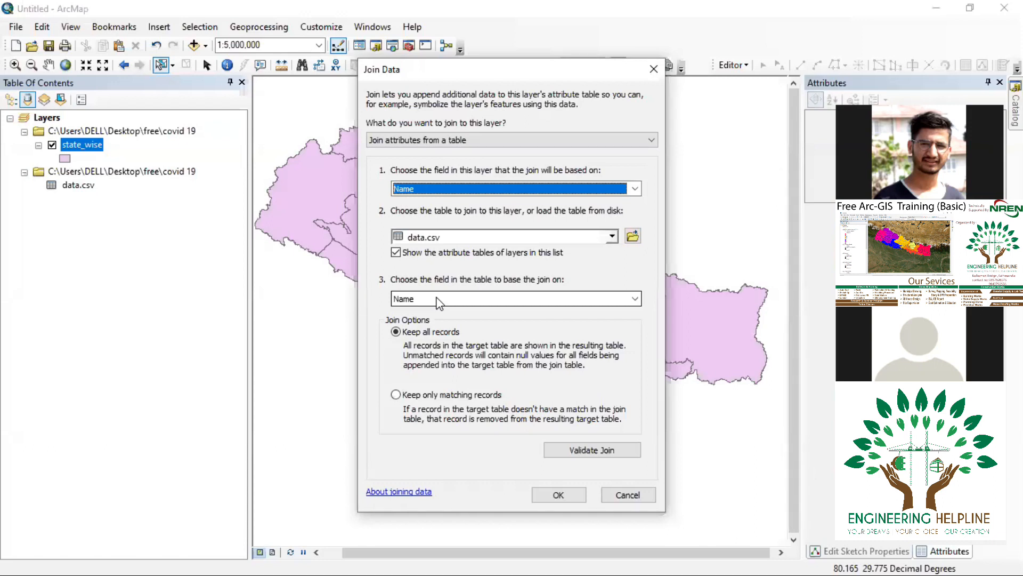
- Switch the layer's join field to FID and review which data.csv fields can be matched to it
click(442, 186)
click(439, 205)
click(450, 298)
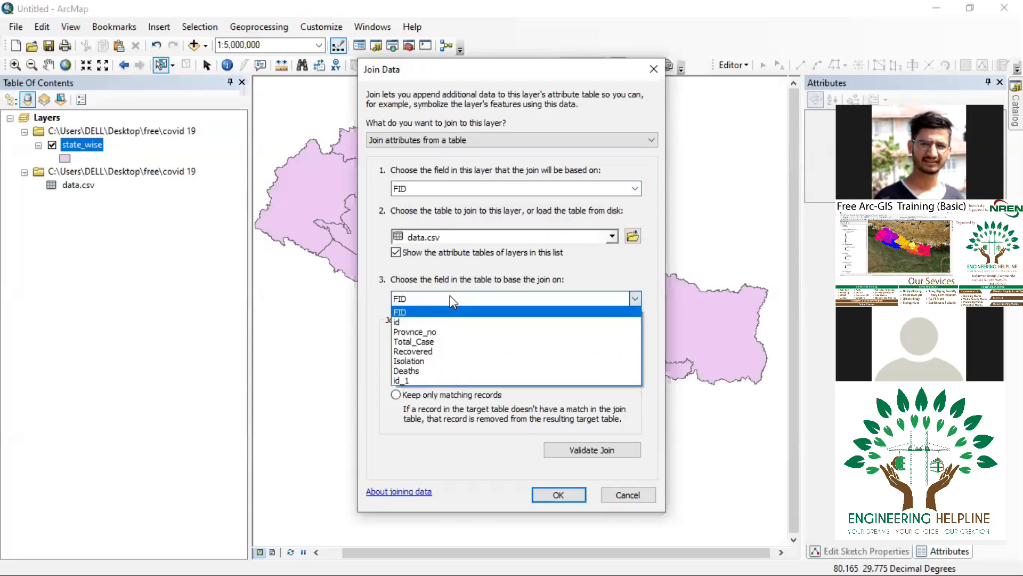
click(452, 300)
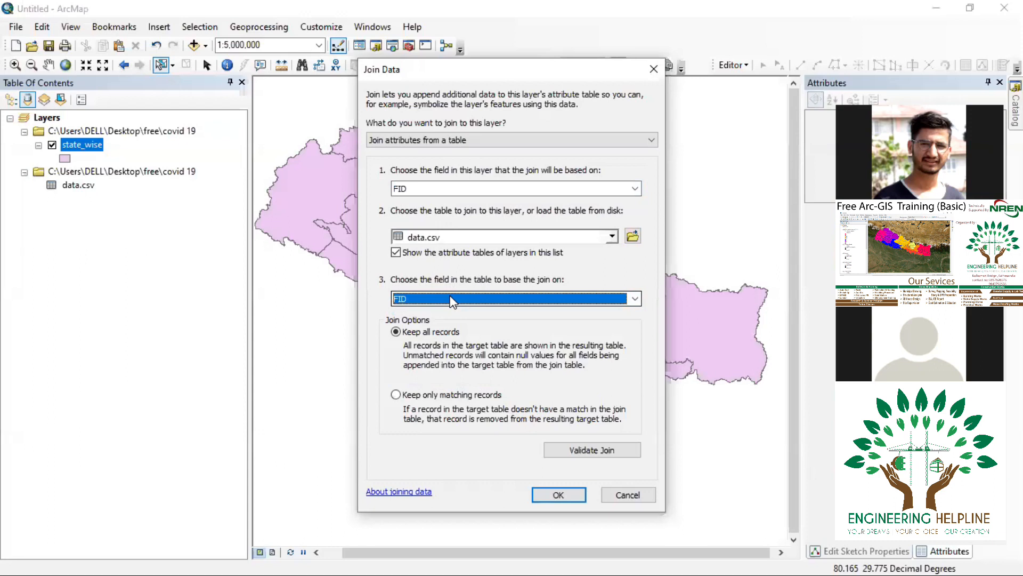
- Base the join on the Name field in both state_wise and data.csv, and apply it
click(415, 190)
click(421, 213)
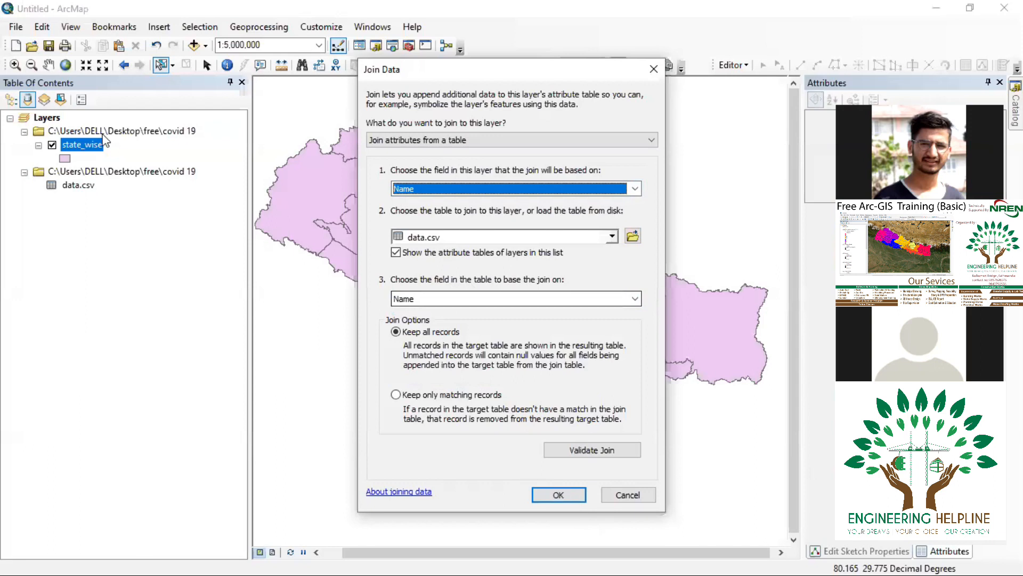
key(Return)
- Open the state_wise attribute table and compare the Bagmati Pradesh names and the id column in the joined data
right_click(90, 145)
click(160, 183)
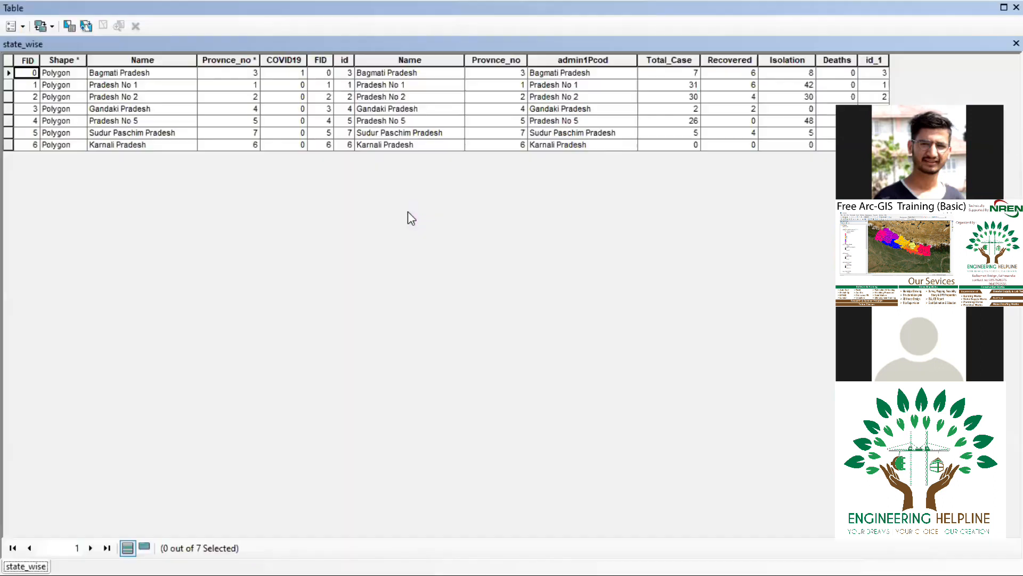
click(398, 74)
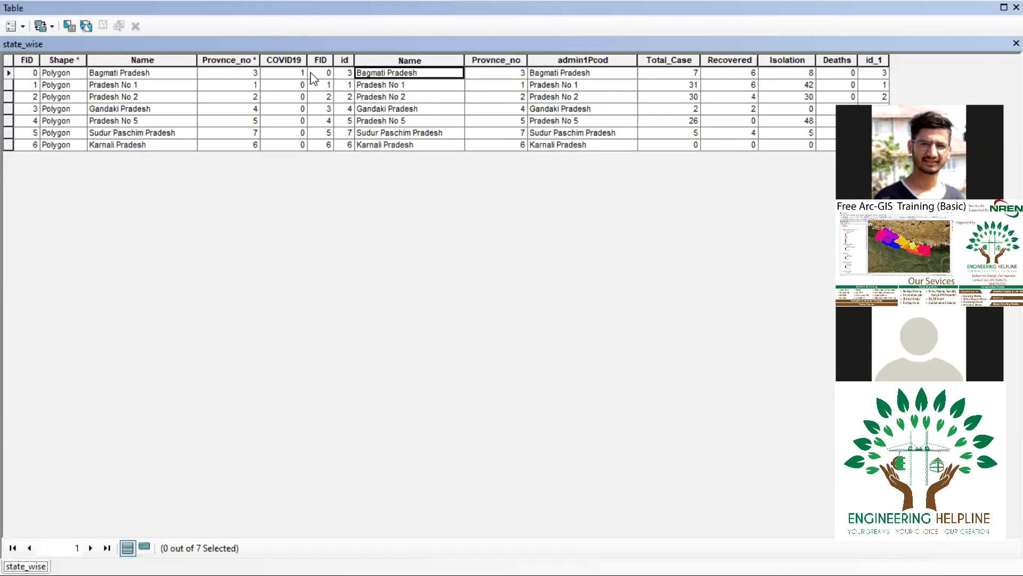
click(139, 72)
click(388, 76)
click(343, 61)
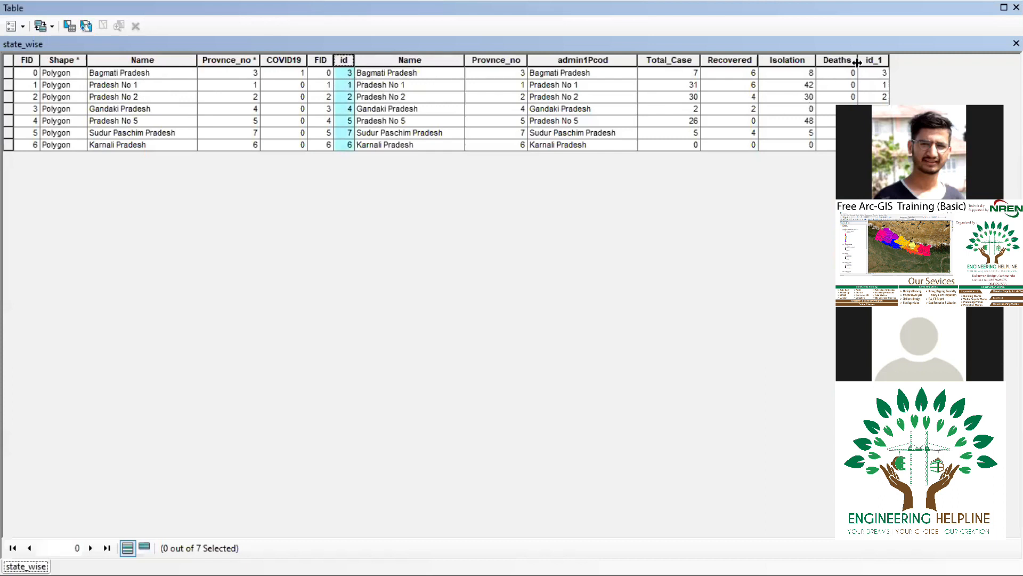
- Highlight the joined id_1 column, and review the name, alias and data type in the properties of the state_wise layer's own Provnce_no field
click(874, 60)
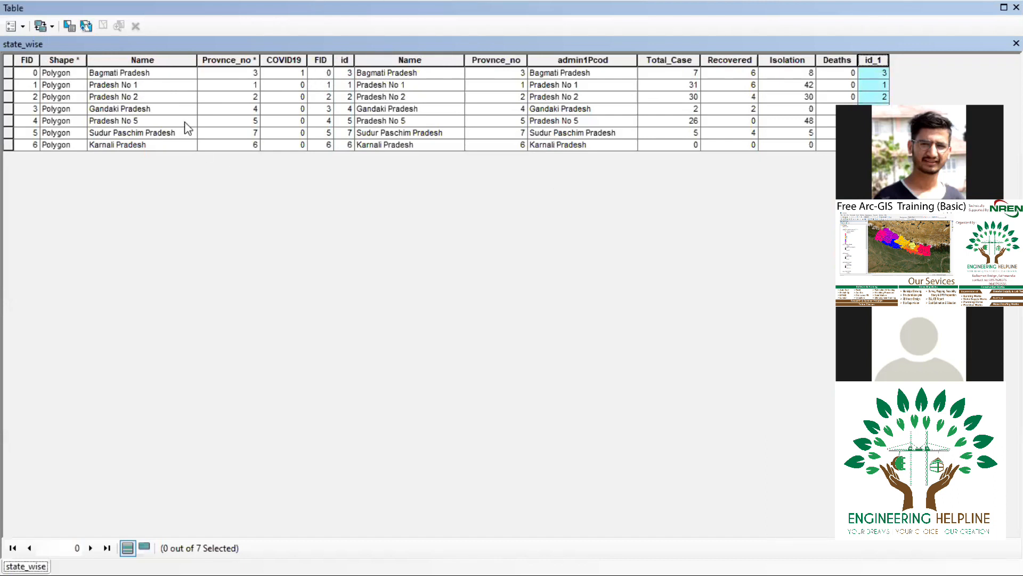
click(228, 65)
right_click(229, 65)
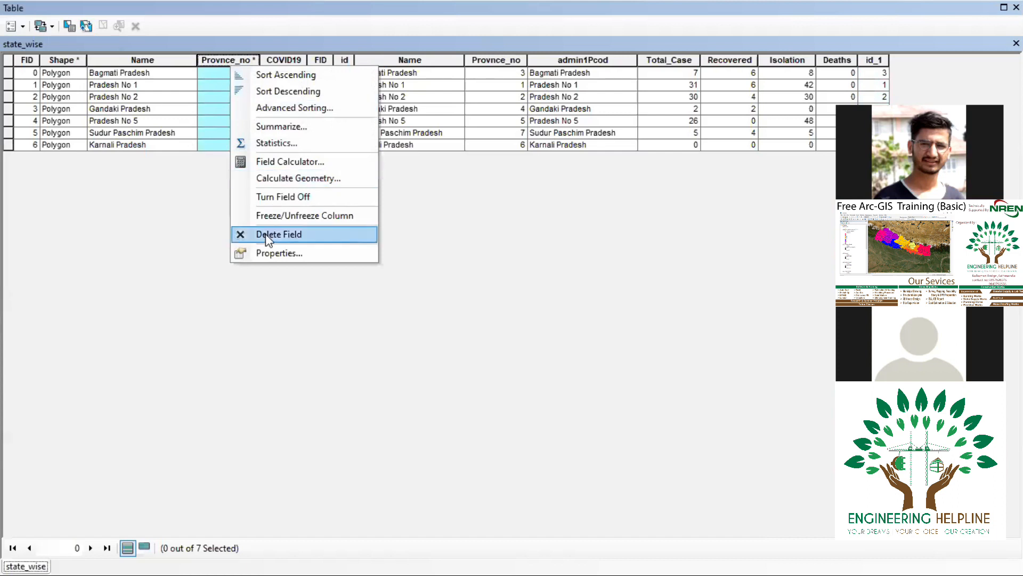
click(259, 254)
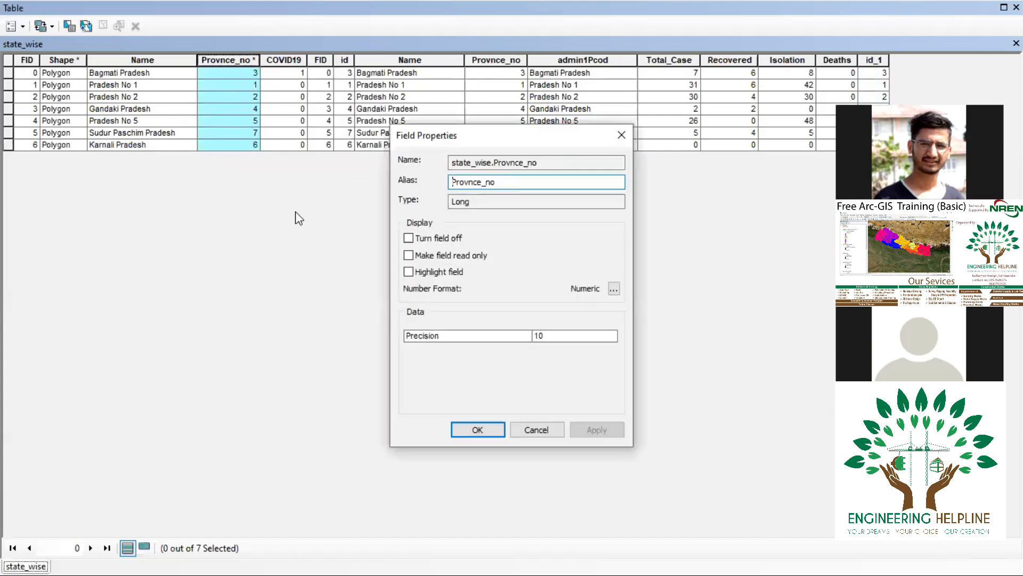
click(483, 163)
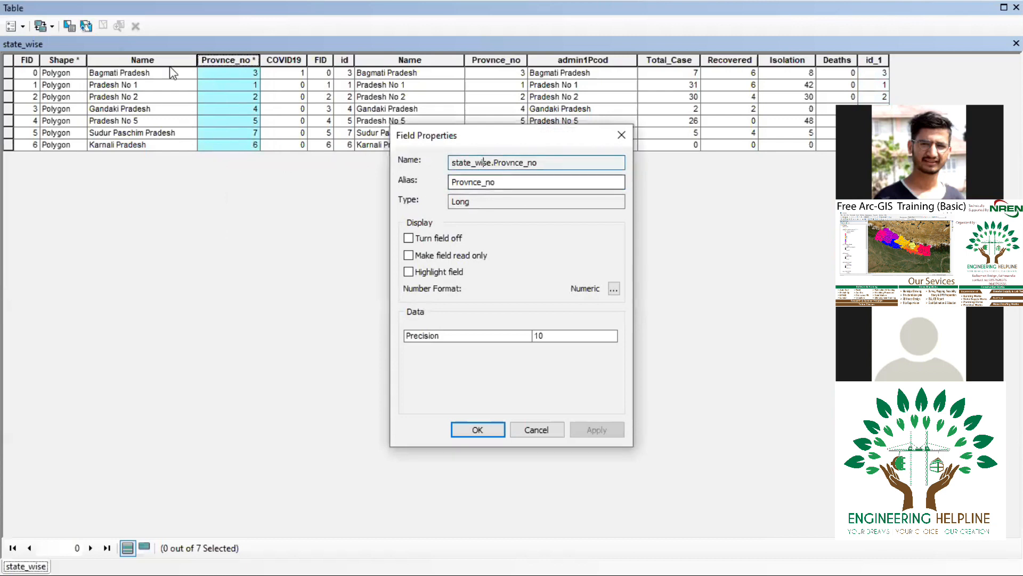
click(537, 180)
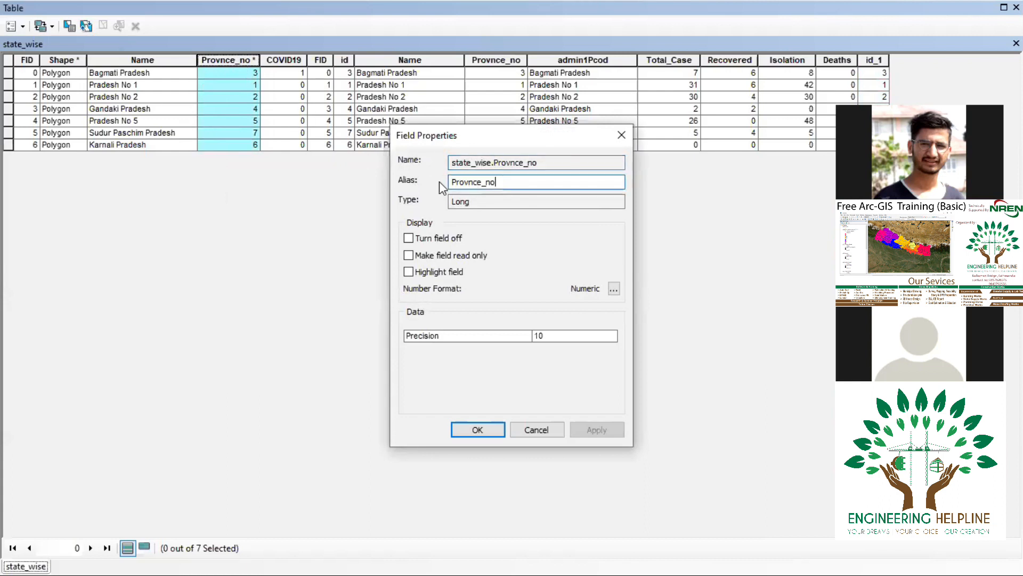
click(478, 203)
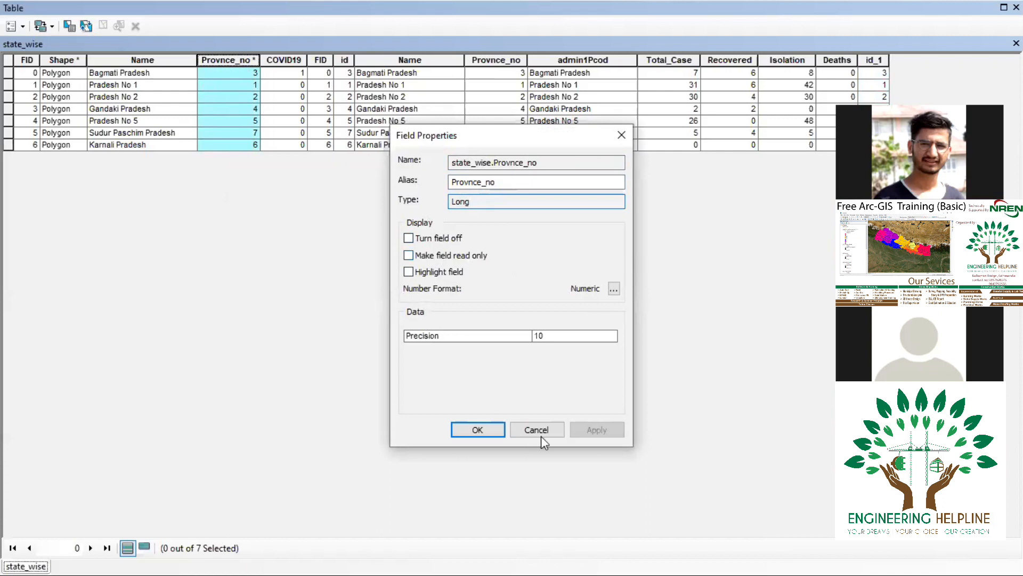
click(469, 430)
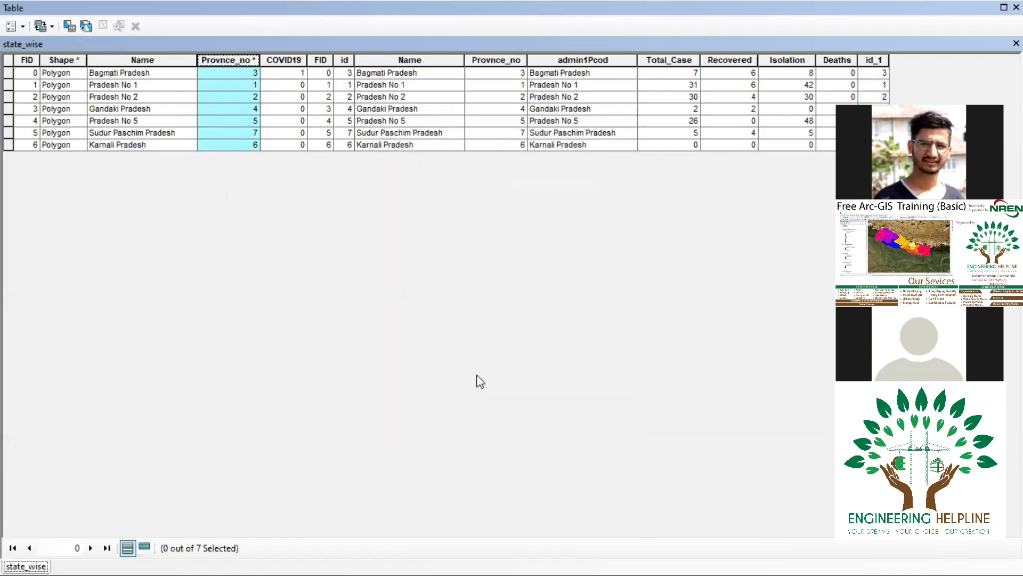